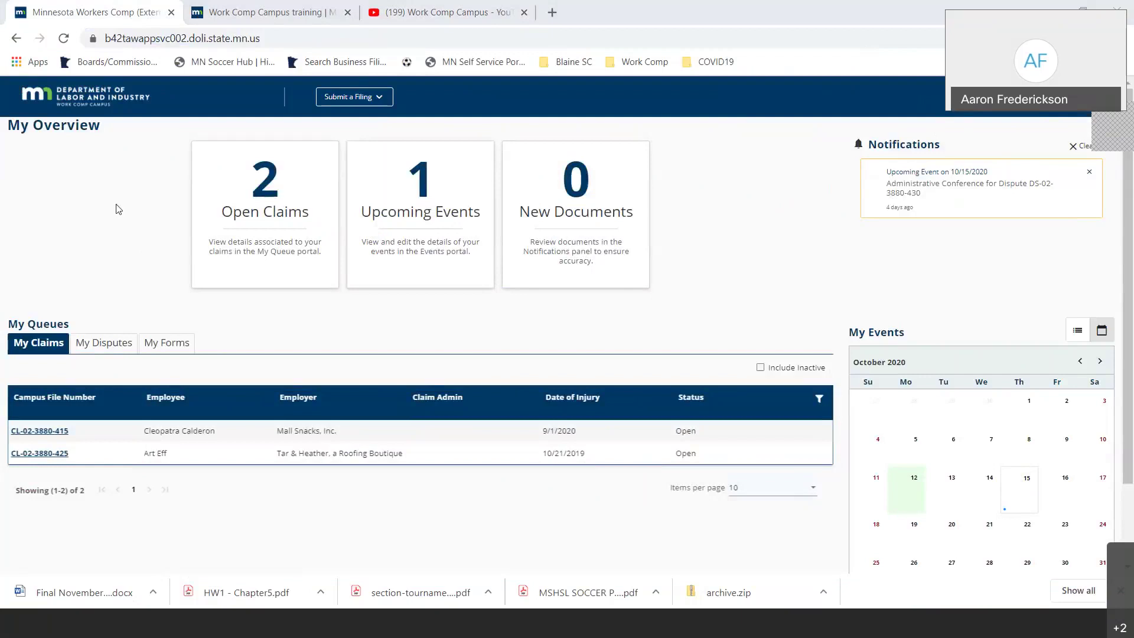
- Reload the My Overview dashboard using the Department of Labor and Industry logo
left_click(101, 96)
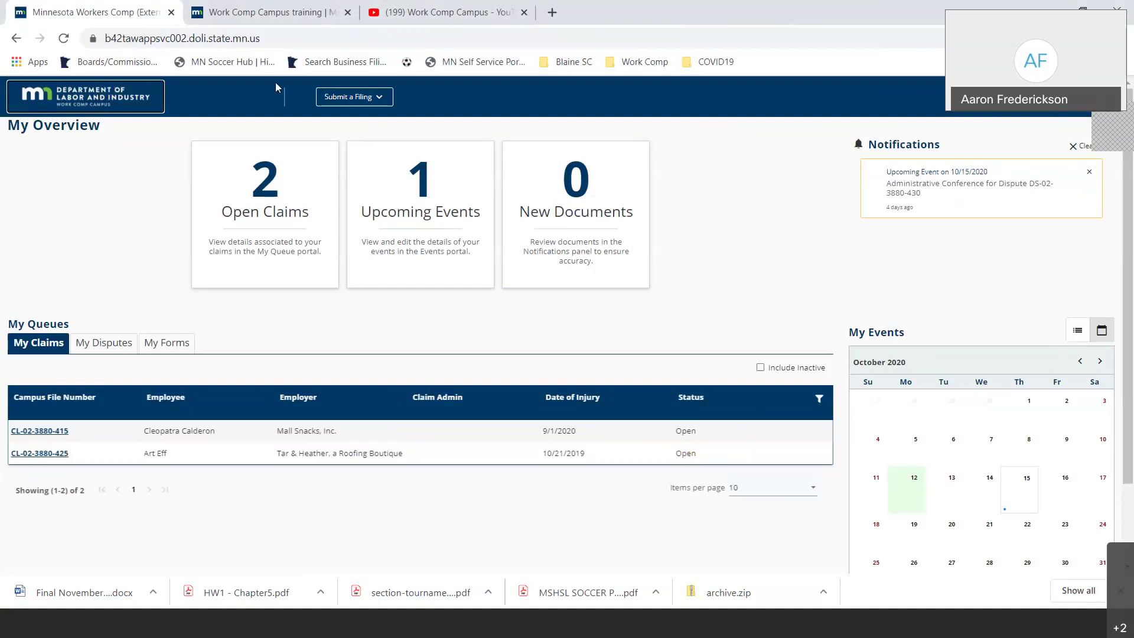
- Show the Submit a Filing options, including Access a Case or Claim and Initiate a Dispute
left_click(337, 98)
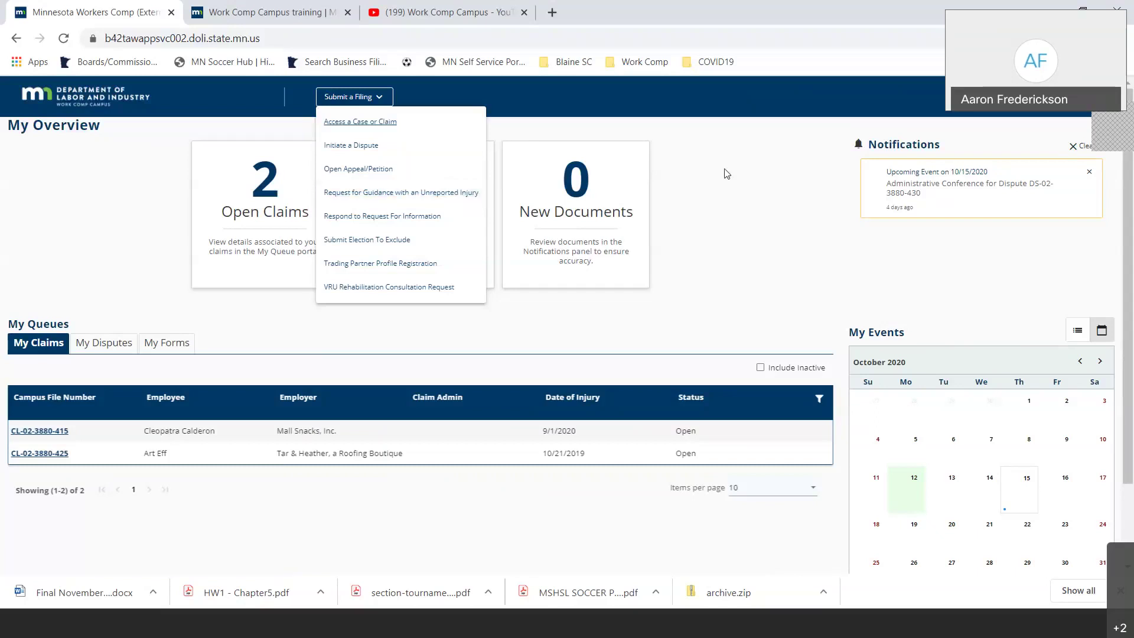
- Dismiss the filing list and notifications, then reveal the Edit Profile, My Groups and Log Out menu
left_click(744, 157)
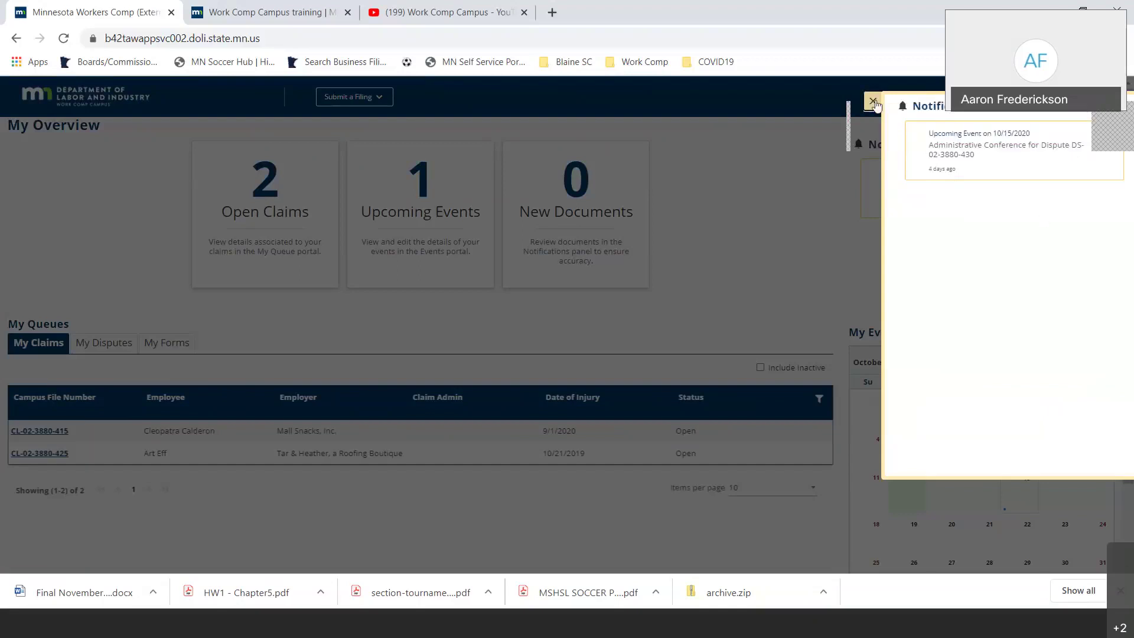
left_click(874, 101)
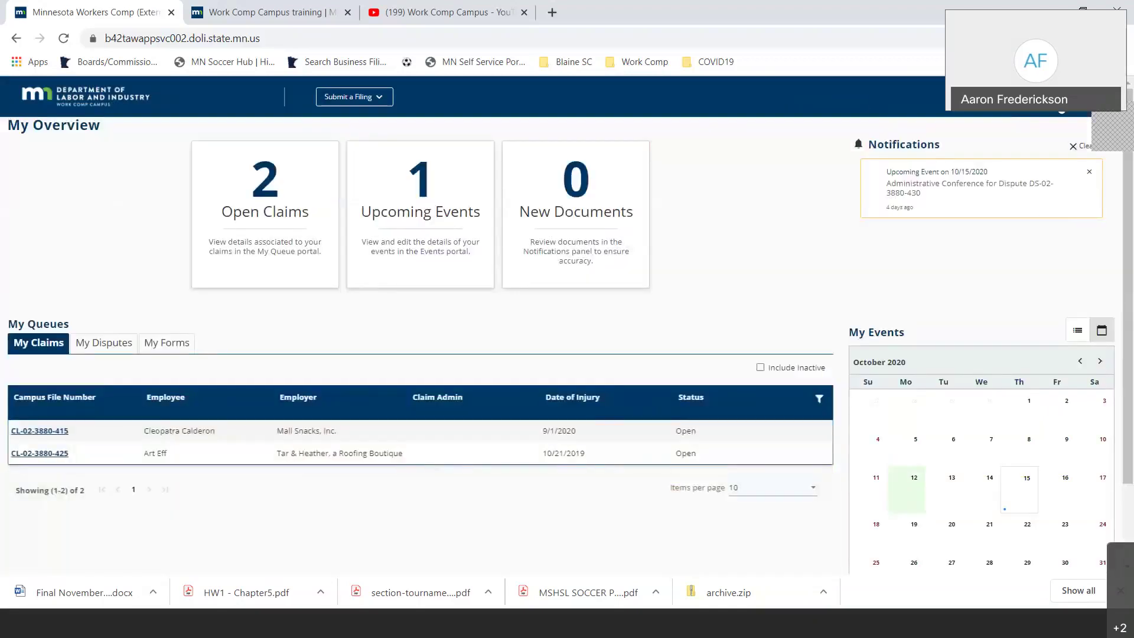
mouse_move(1066, 101)
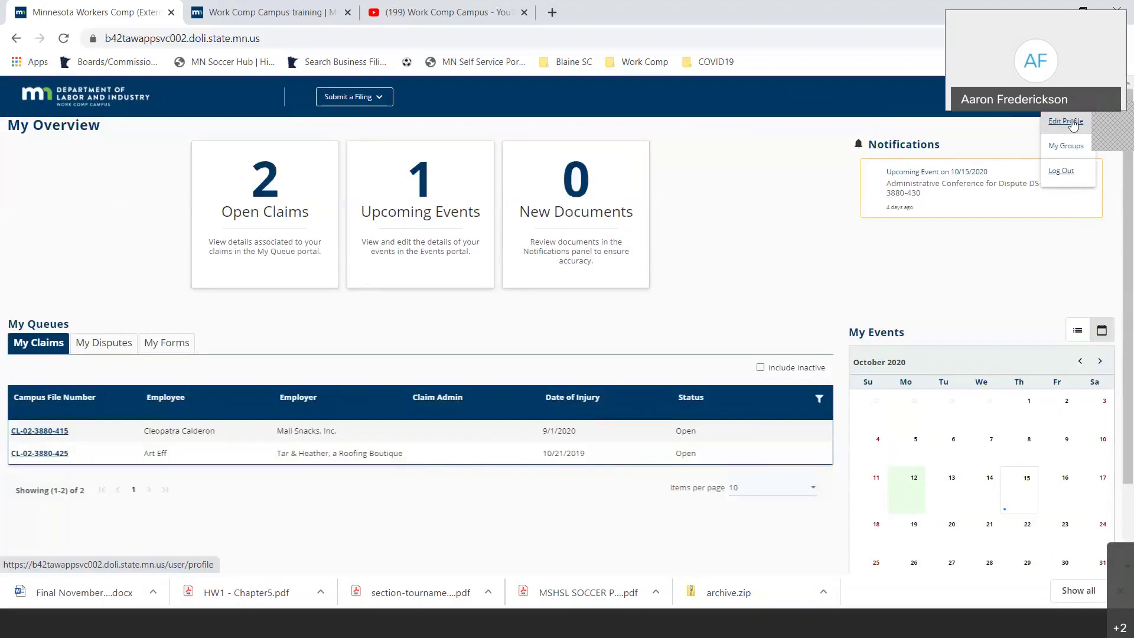
- Review the Your Profile page, then open My Groups from the user menu
left_click(1074, 123)
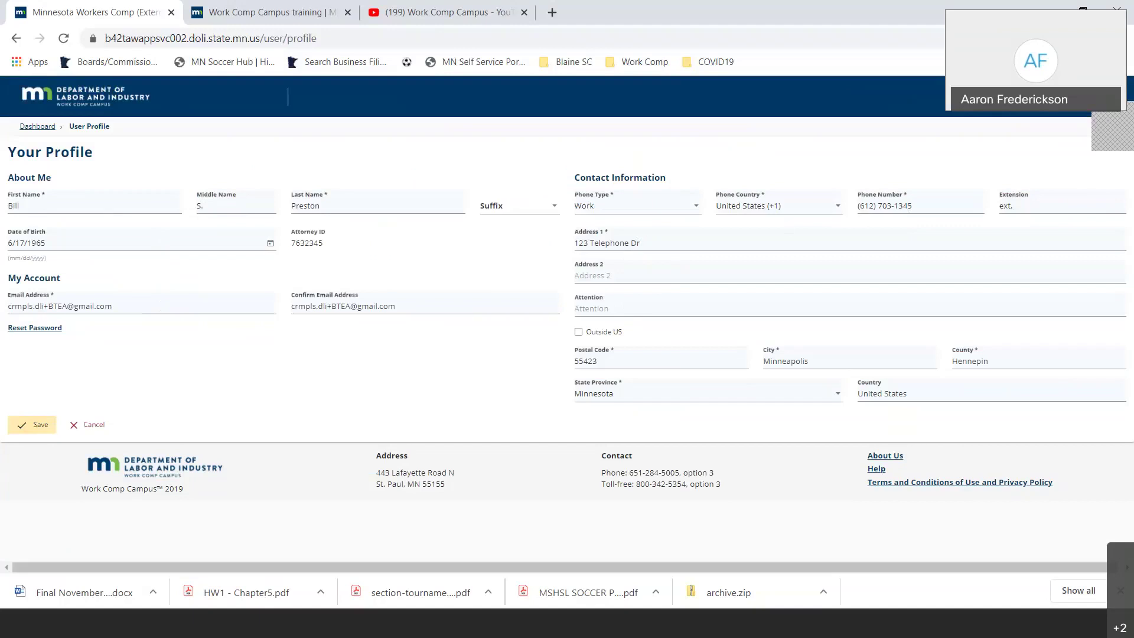
left_click(1081, 98)
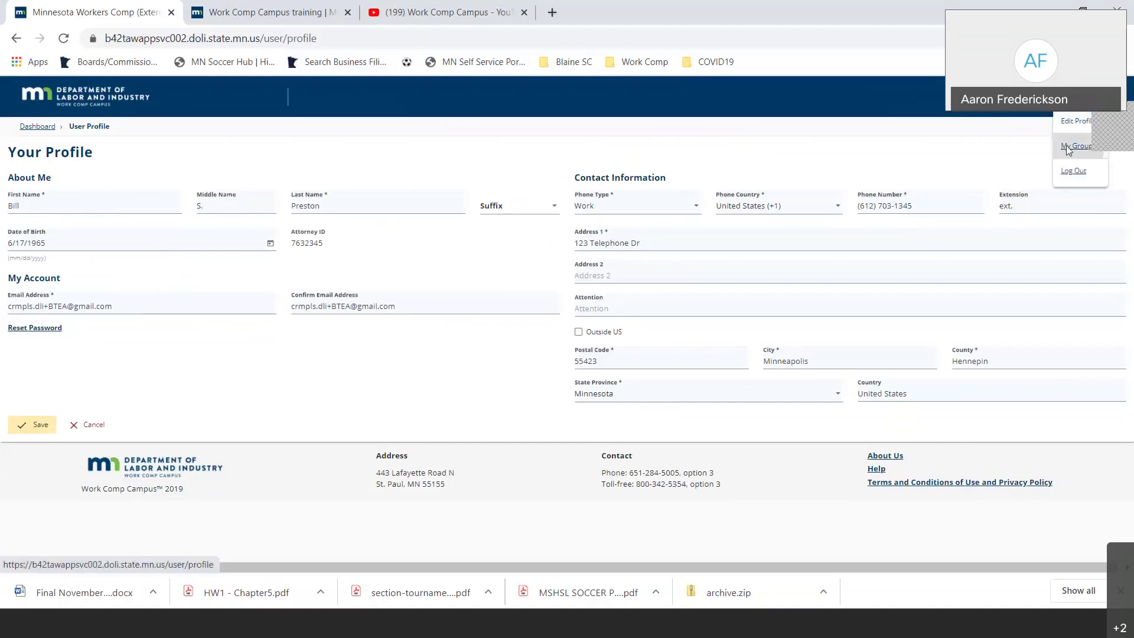
left_click(1069, 148)
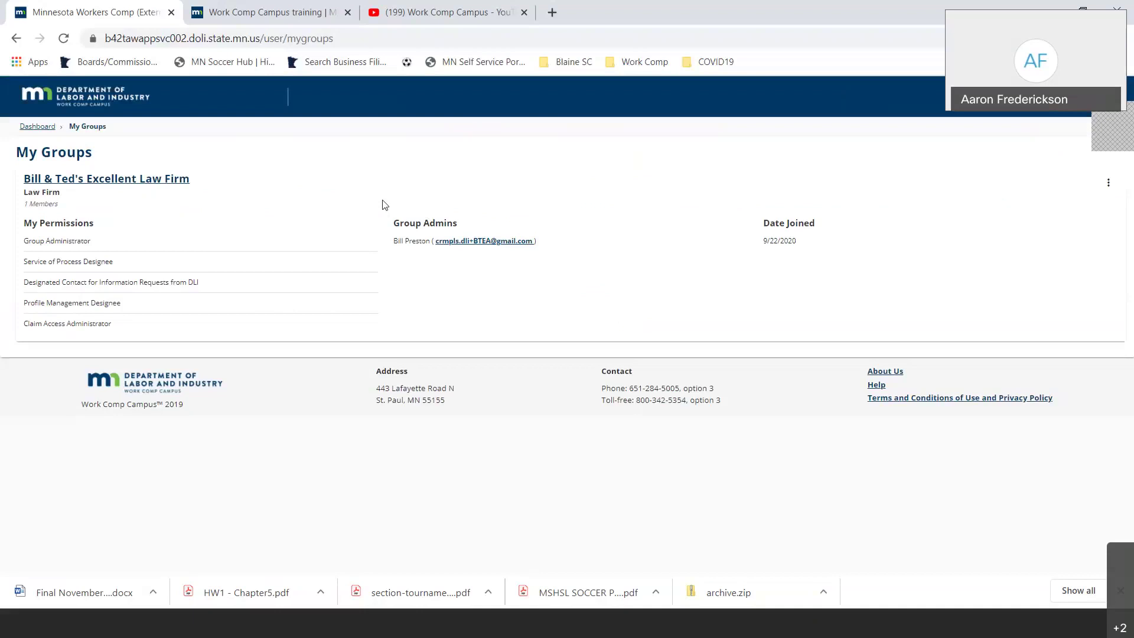
- Open Manage Group for the law firm group, then return to the My Overview dashboard
left_click(1108, 185)
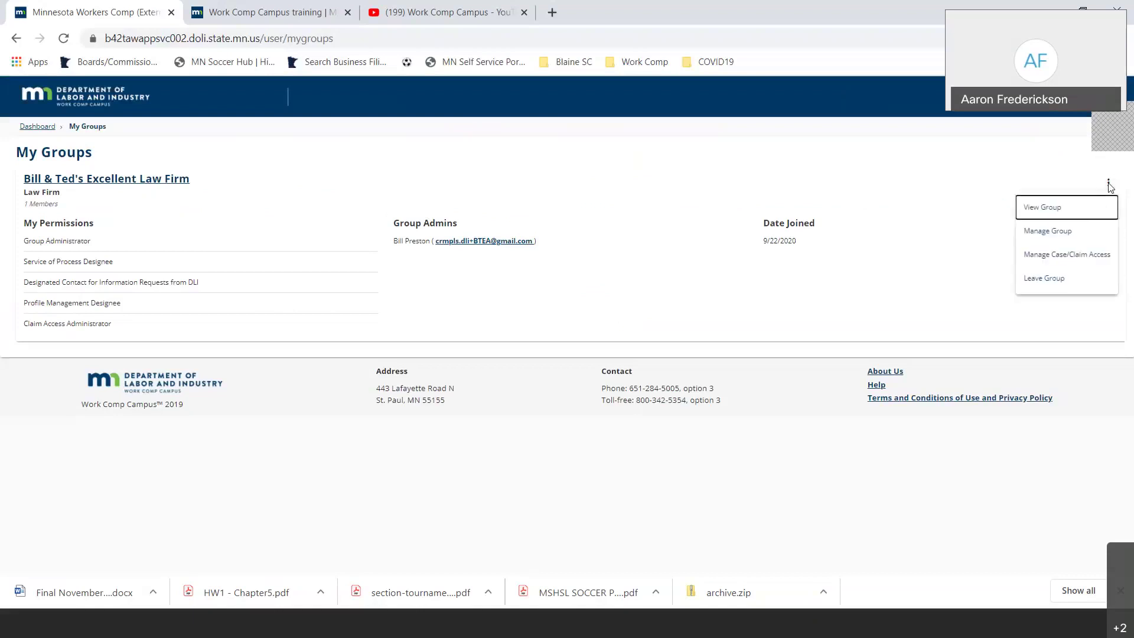
left_click(1081, 232)
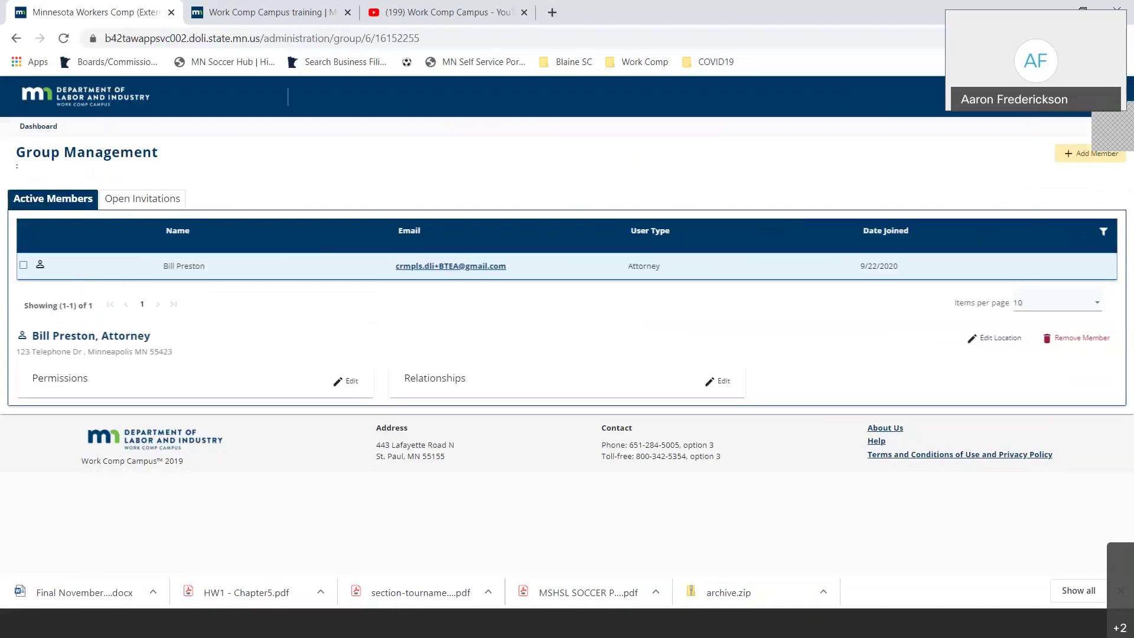
left_click(1110, 97)
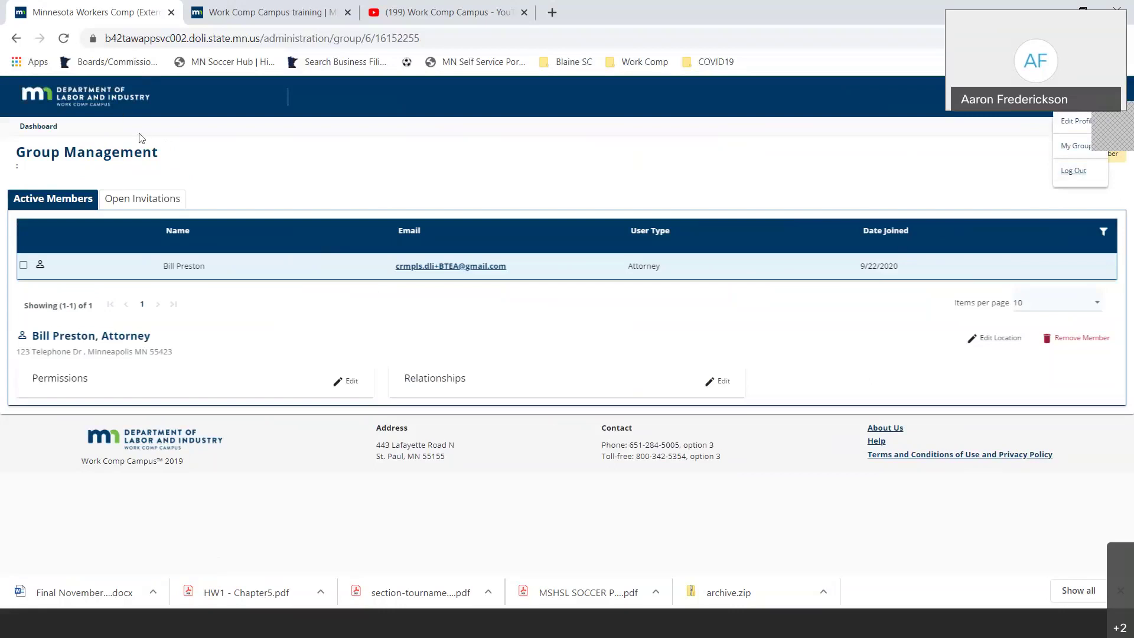
left_click(93, 99)
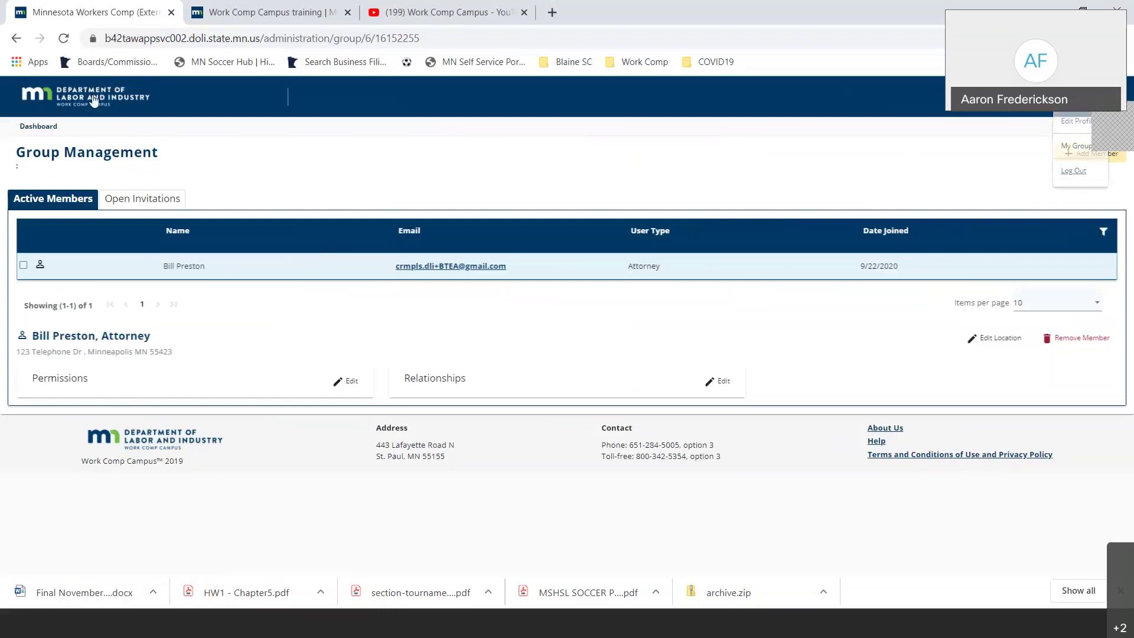
left_click(93, 99)
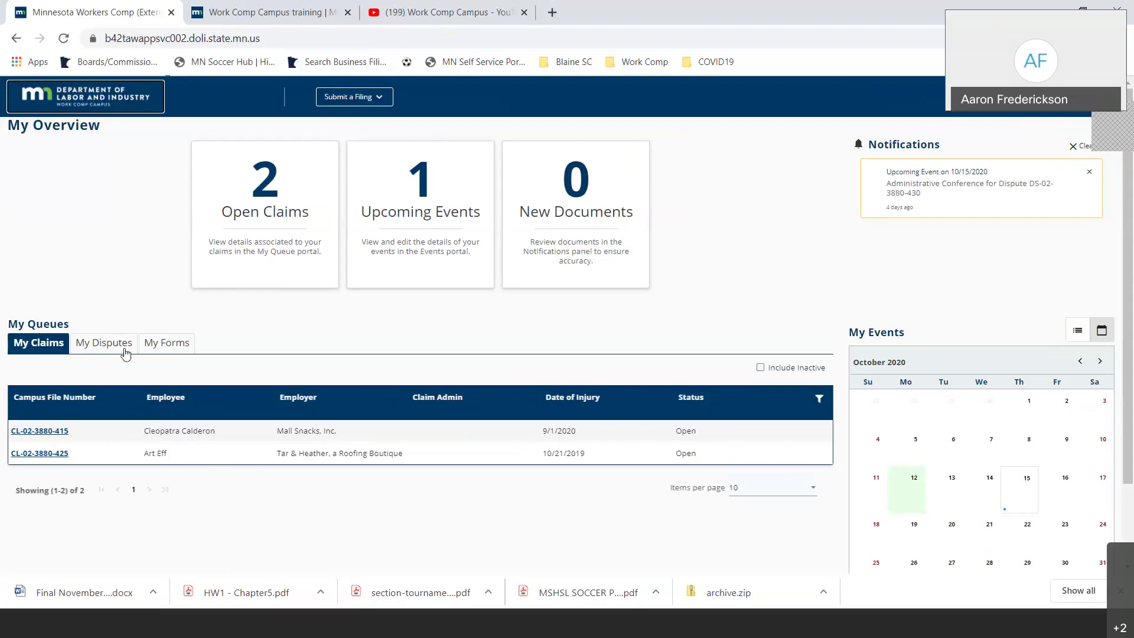
- Browse the My Disputes and My Forms queues, then open the 9/1/2020 foot injury claim
left_click(100, 347)
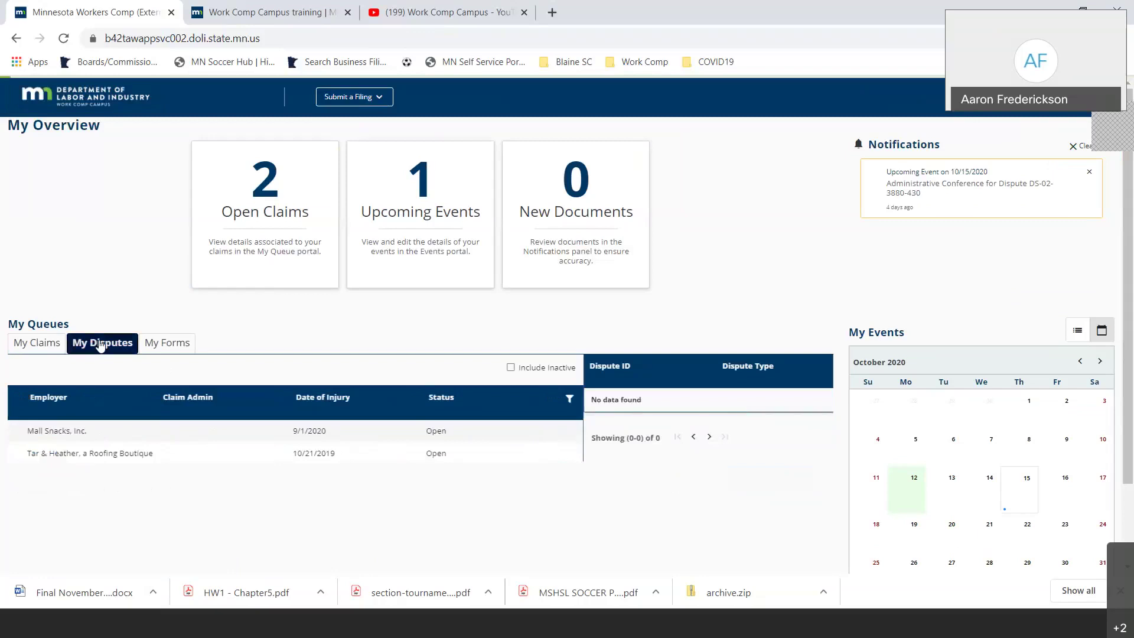
scroll(143, 408, "down", 2)
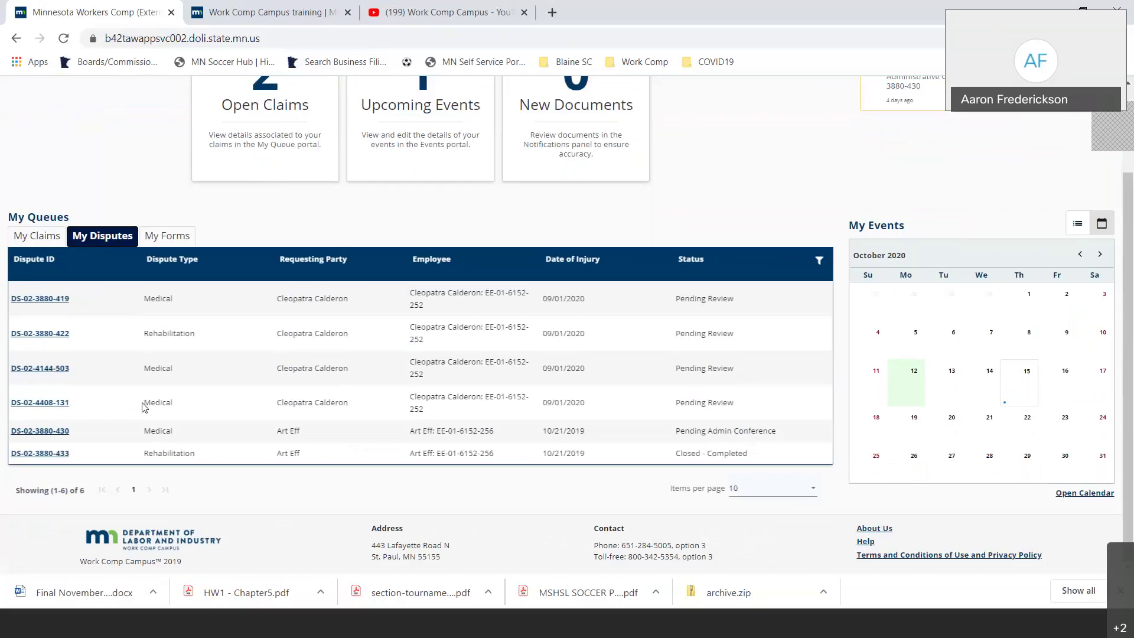
left_click(171, 238)
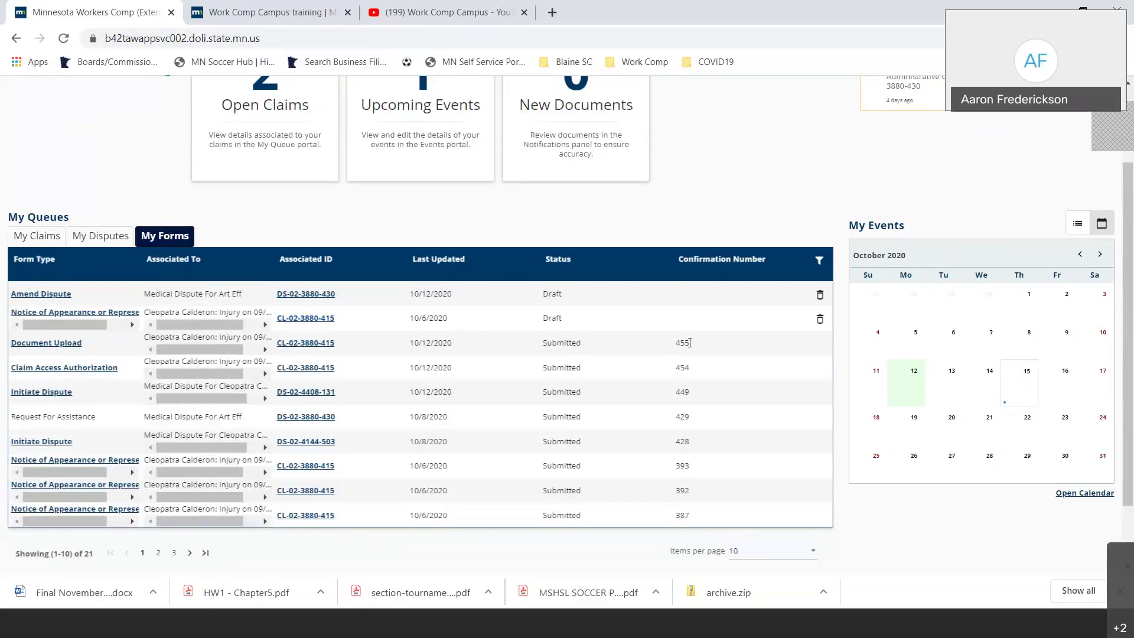
left_click_drag(690, 343, 671, 347)
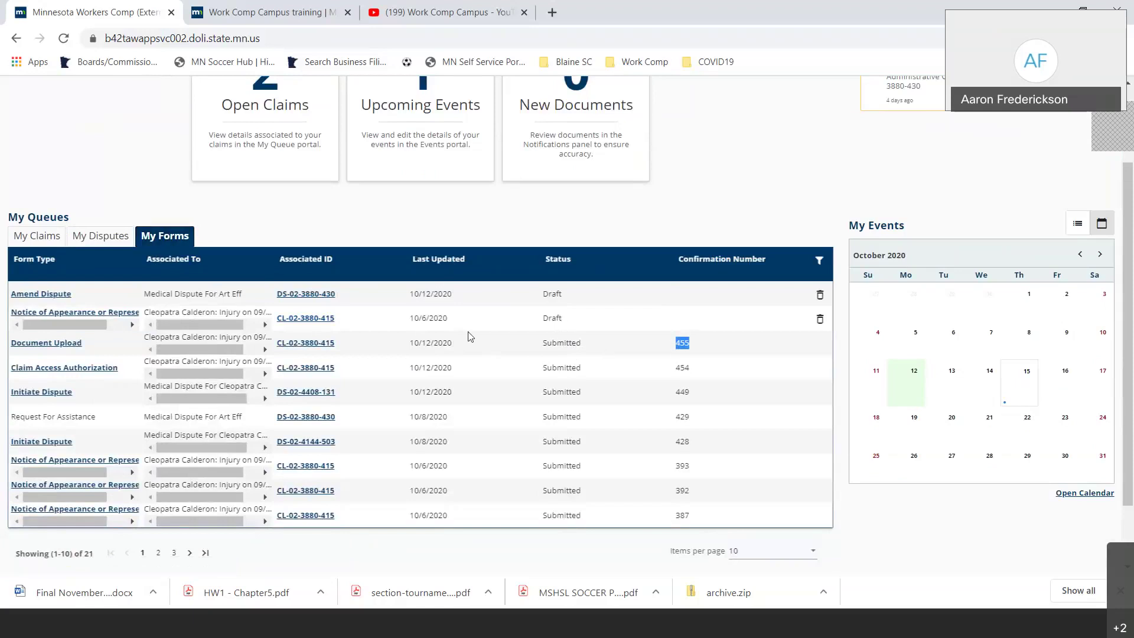
left_click(295, 329)
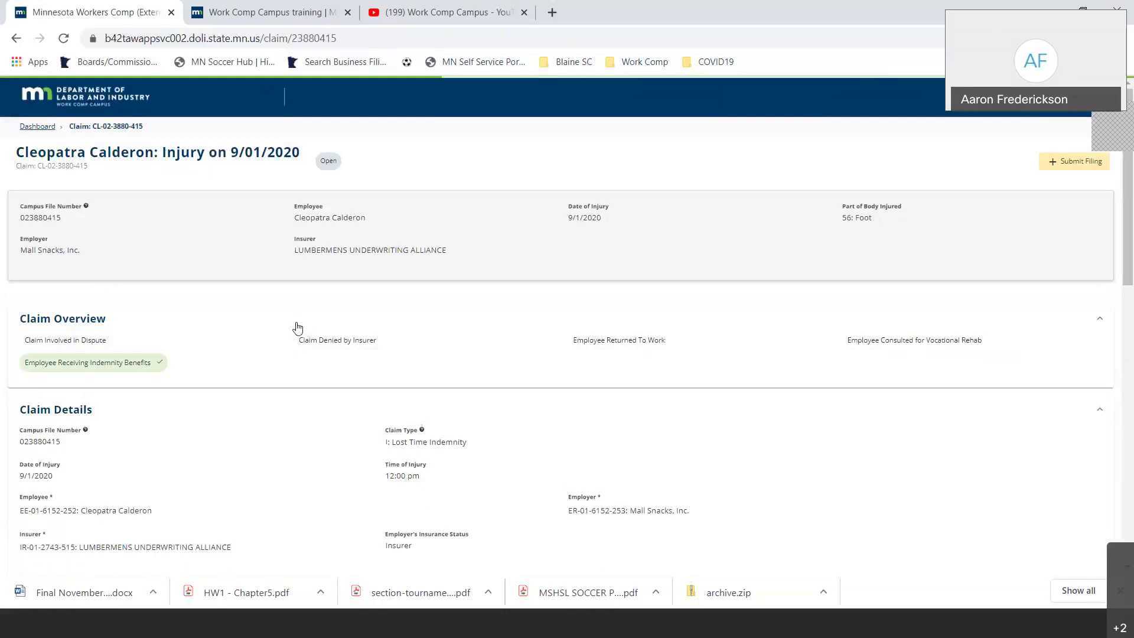
scroll(297, 329, "down", 10)
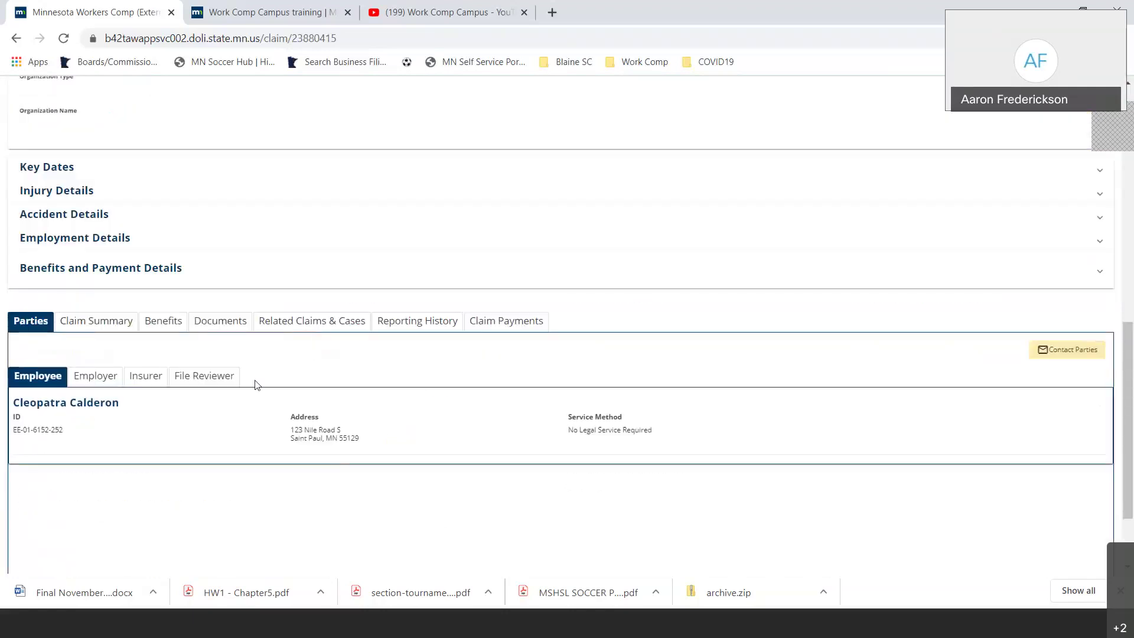
- Check the claim's Documents tab and a document's Download menu, then leave for the Sign In page
left_click(214, 331)
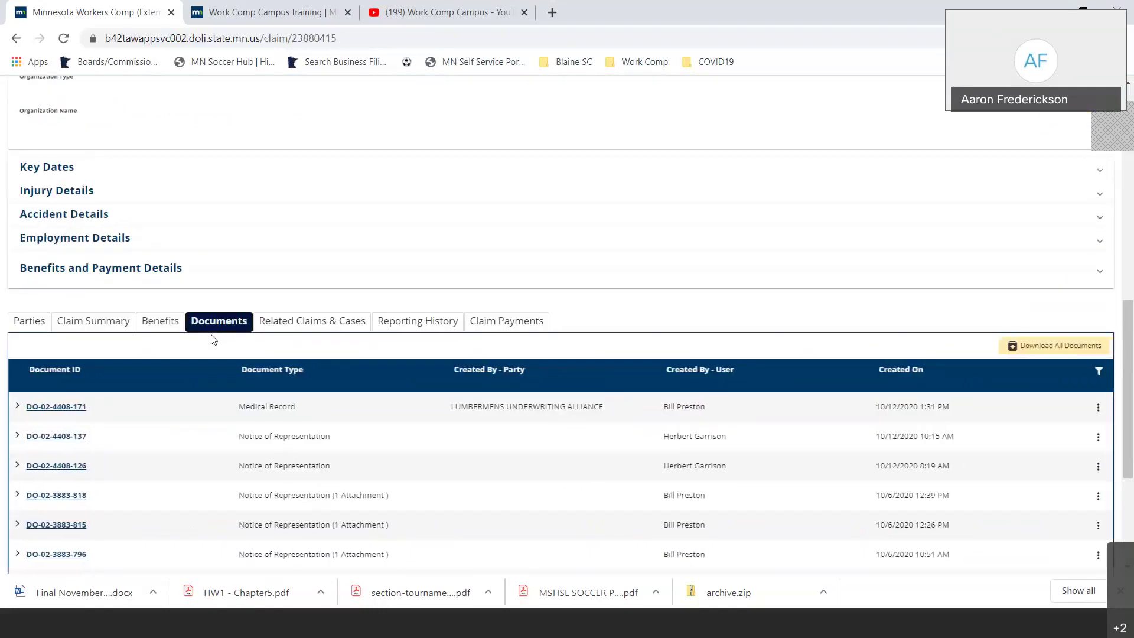
left_click(1099, 409)
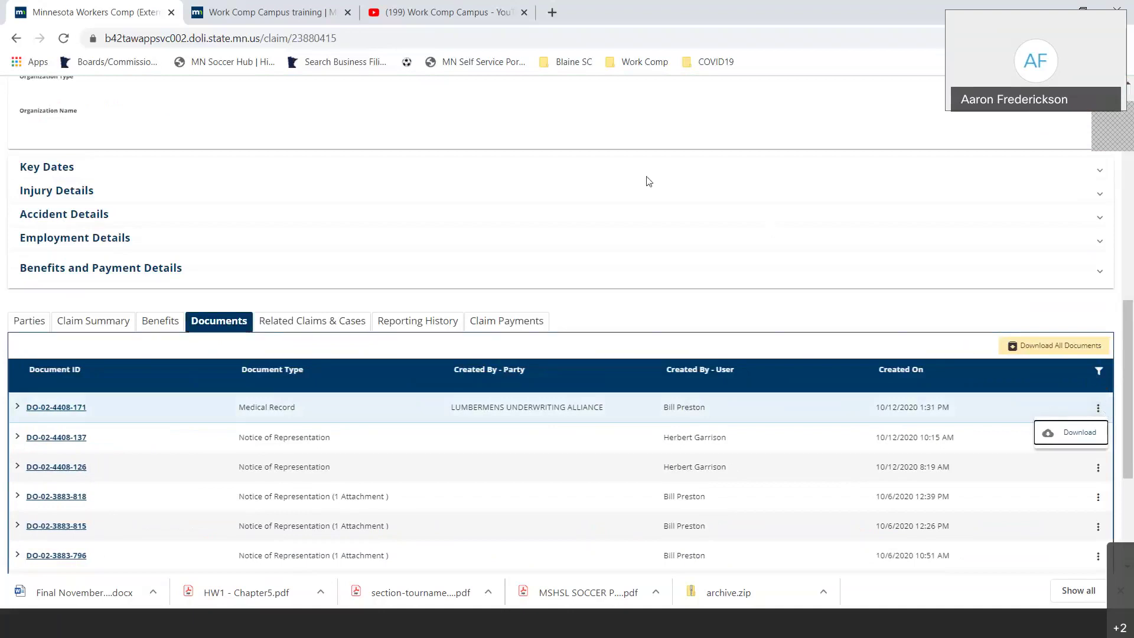
left_click(608, 125)
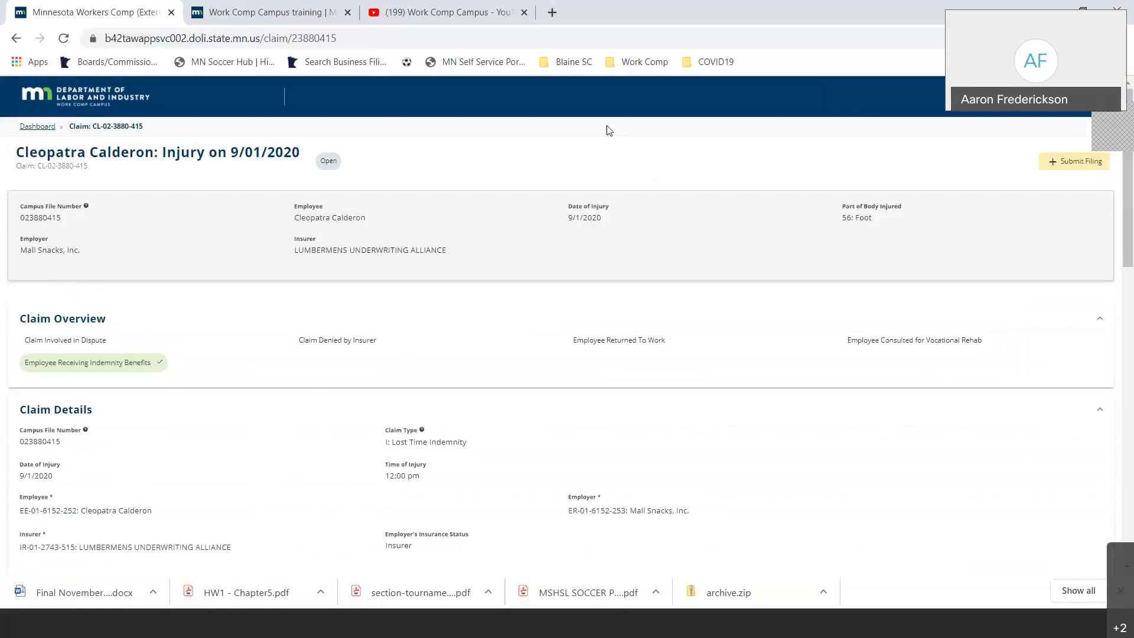
left_click(86, 98)
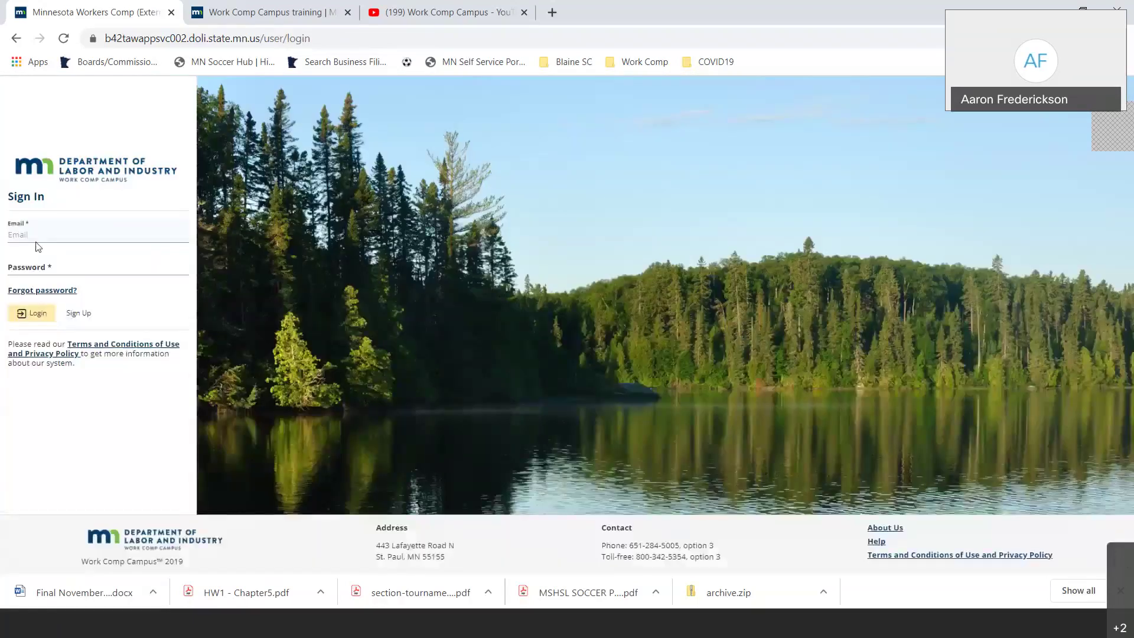
left_click(16, 39)
- Sign in with the account e-mail and password, accept the access requirements, and view the Downloads list
left_click(557, 624)
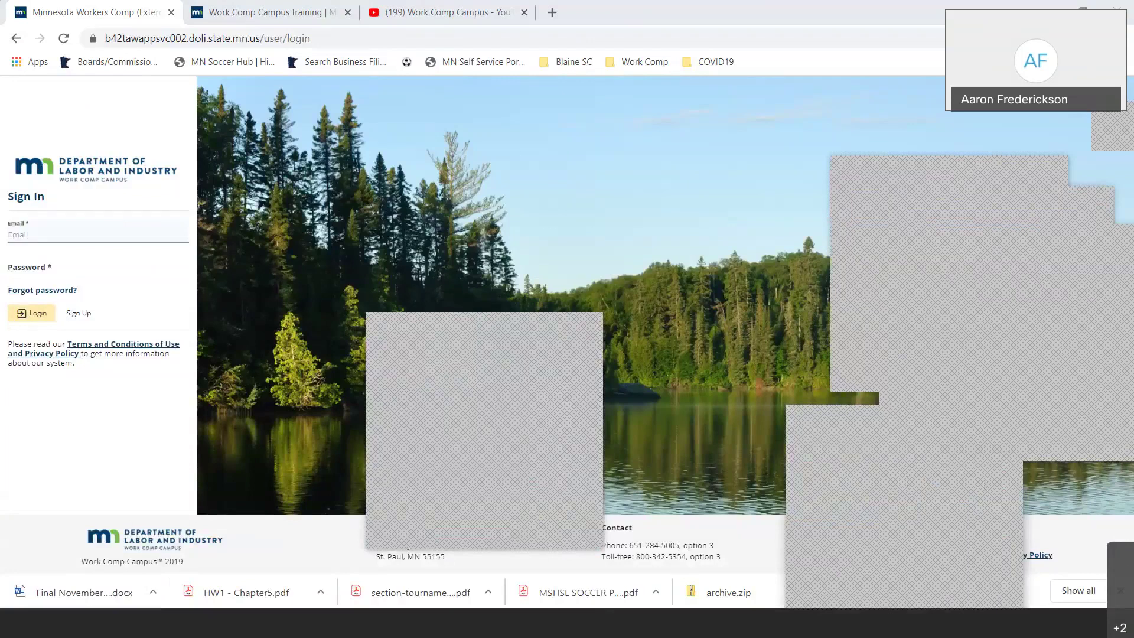
left_click(20, 236)
key("ctrl+v")
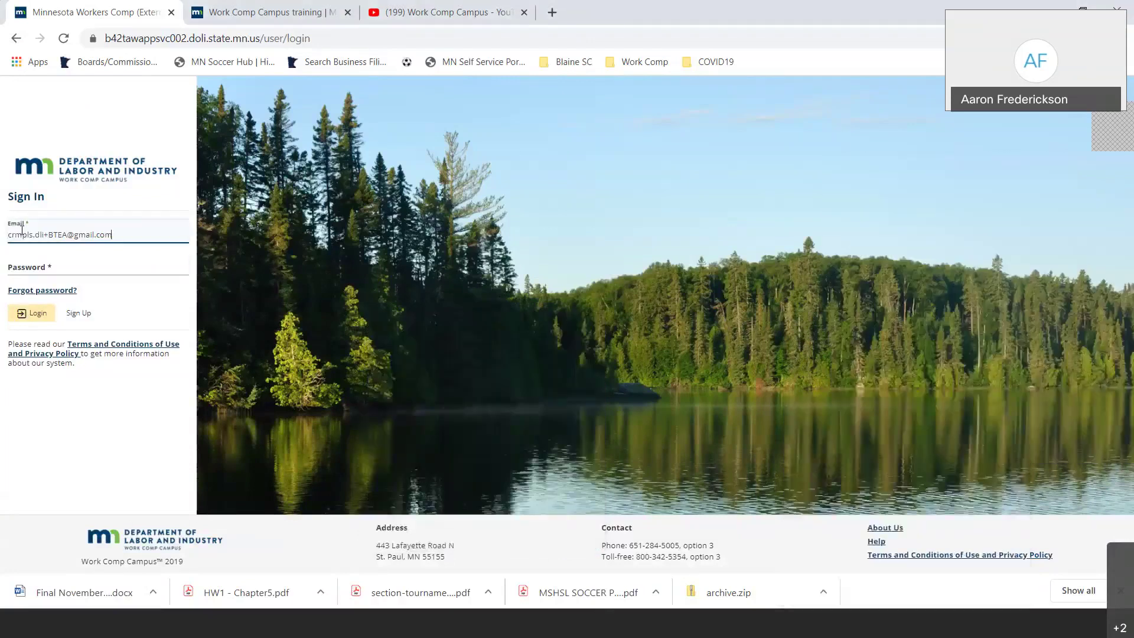
key("Tab")
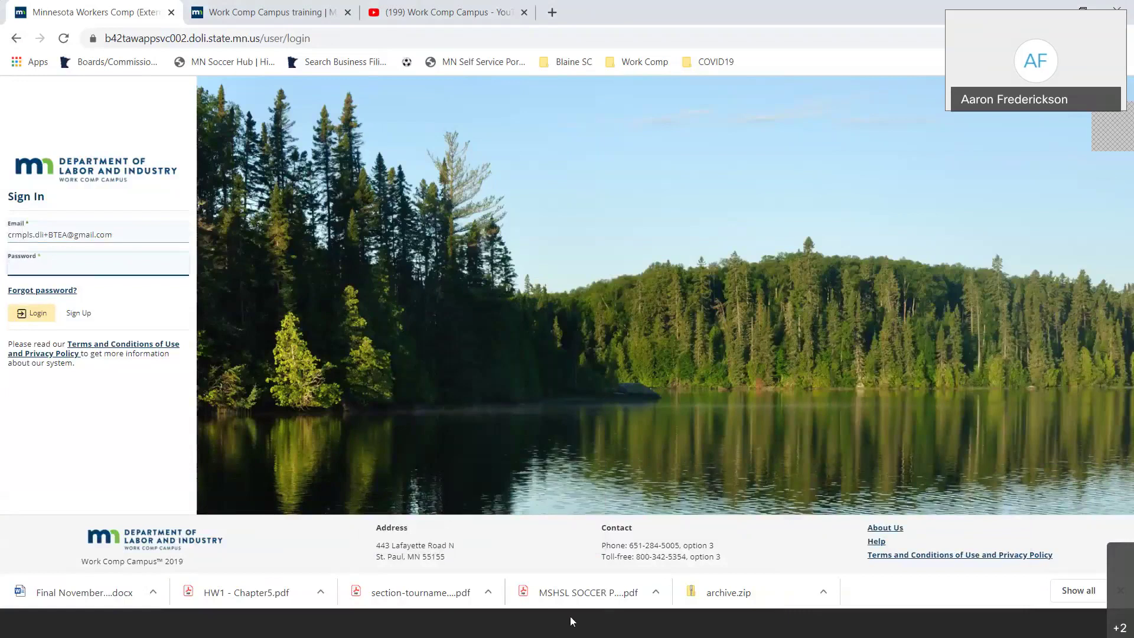
left_click(570, 618)
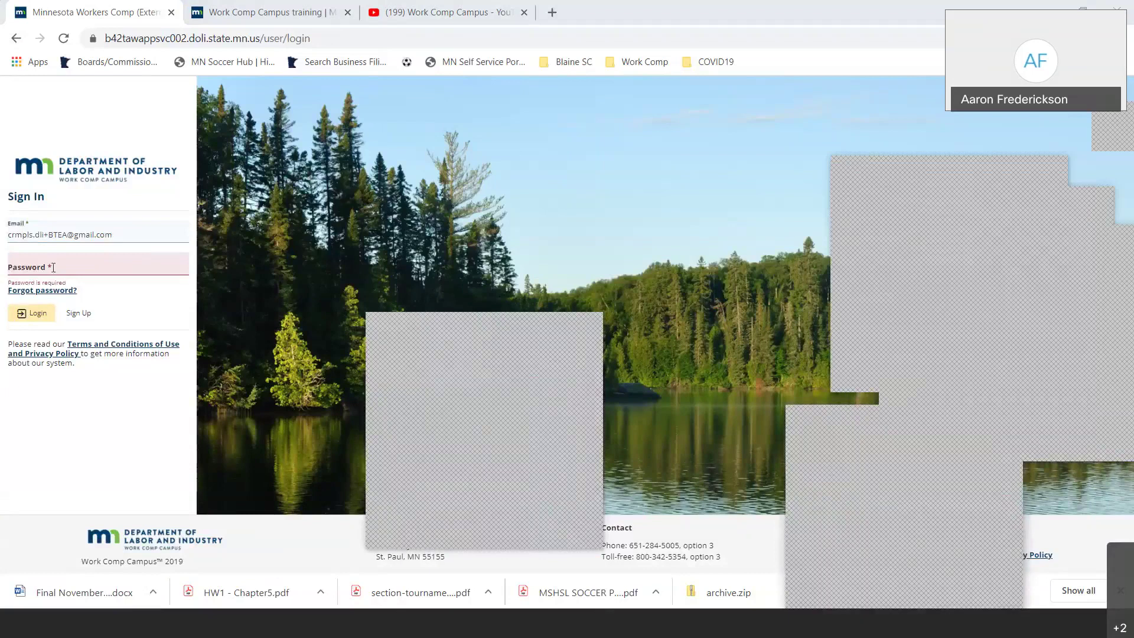
left_click(53, 267)
key("ctrl+v")
left_click(30, 321)
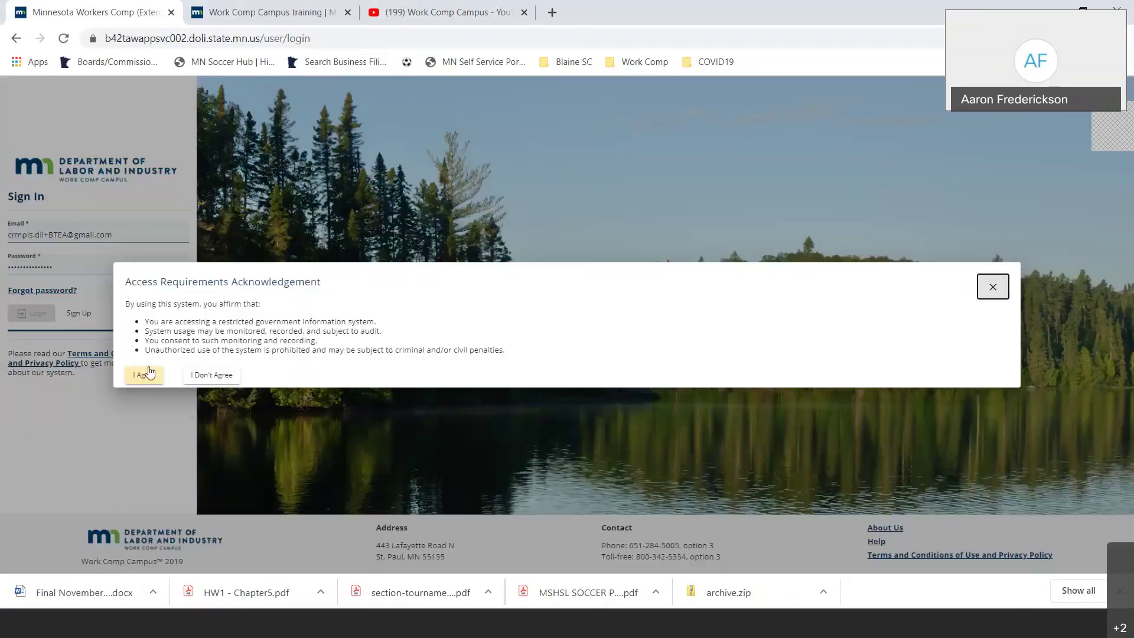
left_click(148, 374)
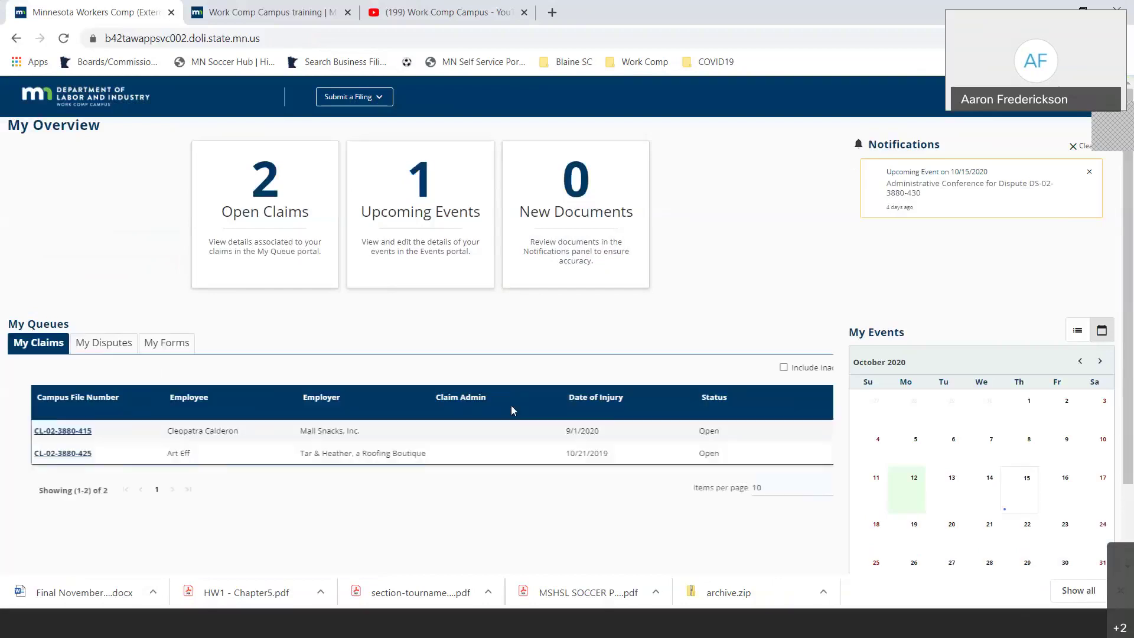
left_click(1072, 592)
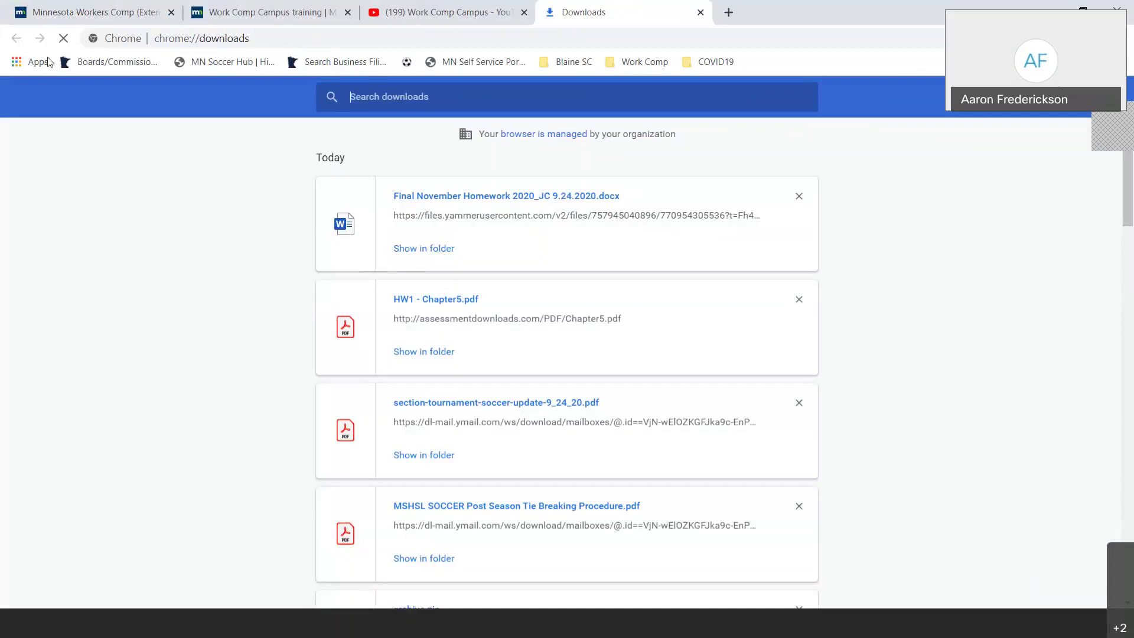
- Return to the Workers Comp tab and open the October 2020 Calendar page
left_click(107, 18)
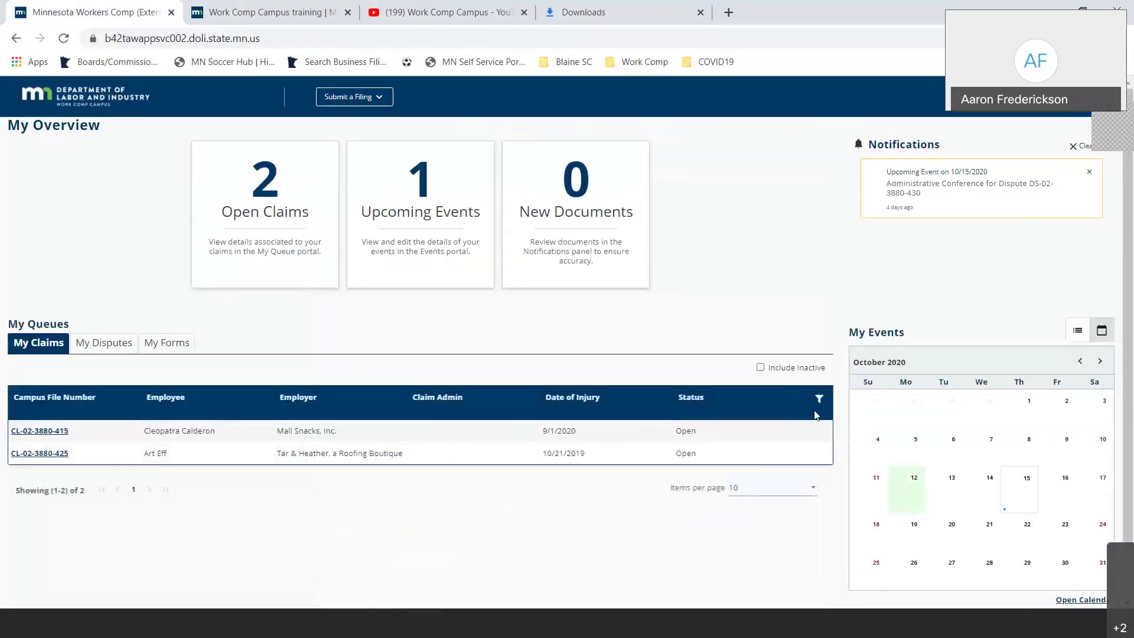
left_click(1080, 599)
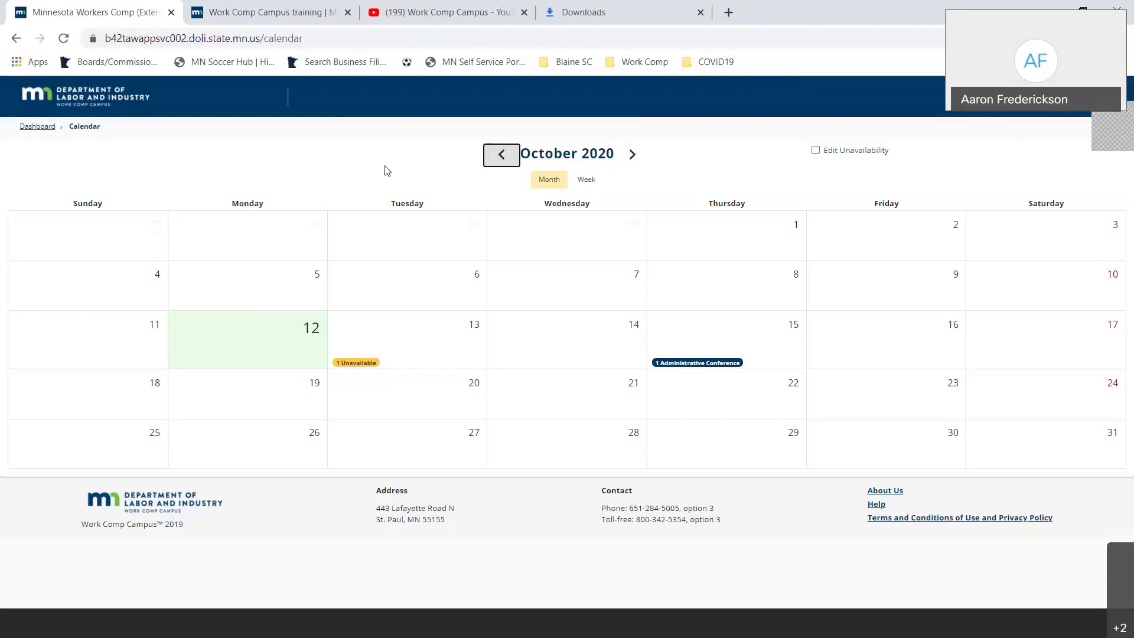
- Enable Edit Unavailability and open the unavailability entry for 10/21/2020
left_click(580, 399)
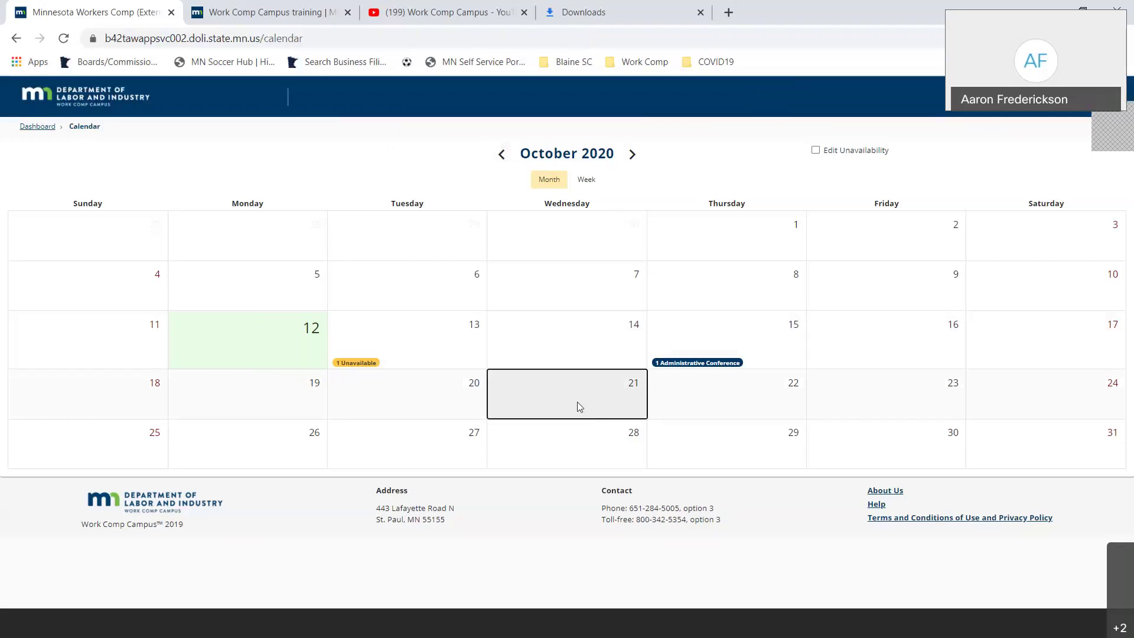
left_click(816, 151)
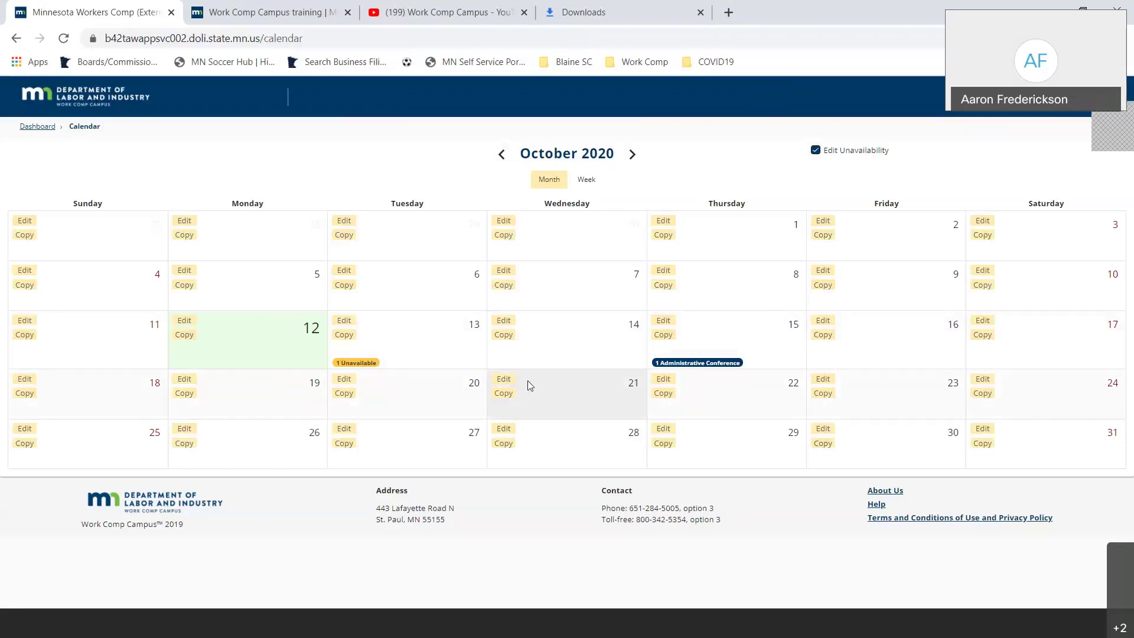
left_click(510, 380)
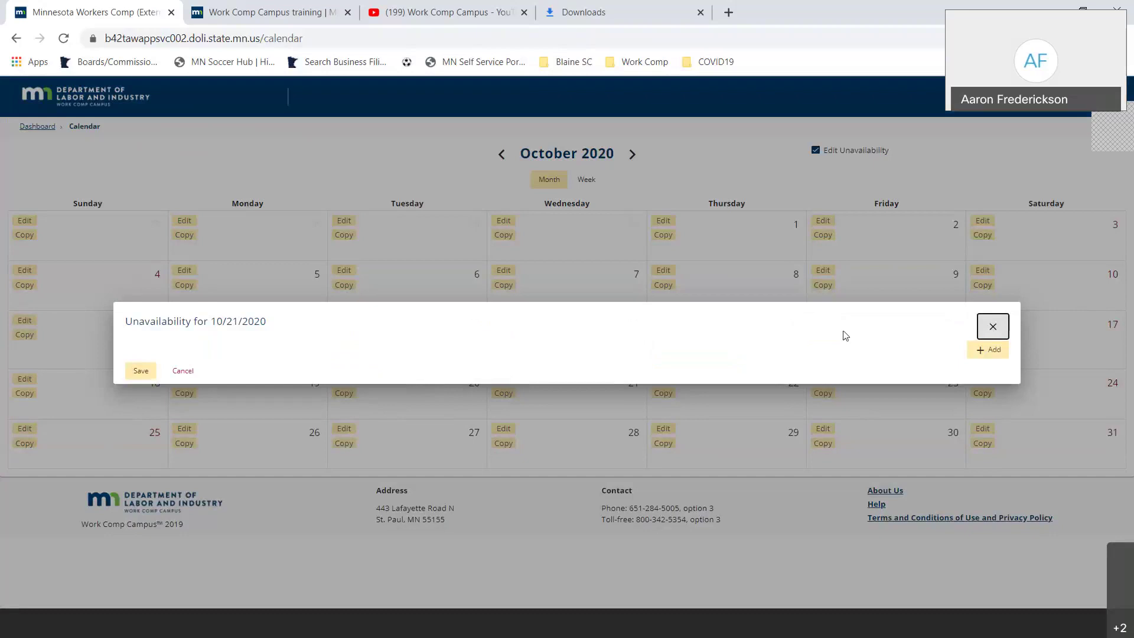
- Add a new unavailability running from 8:00 AM to 12:00 PM
left_click(986, 350)
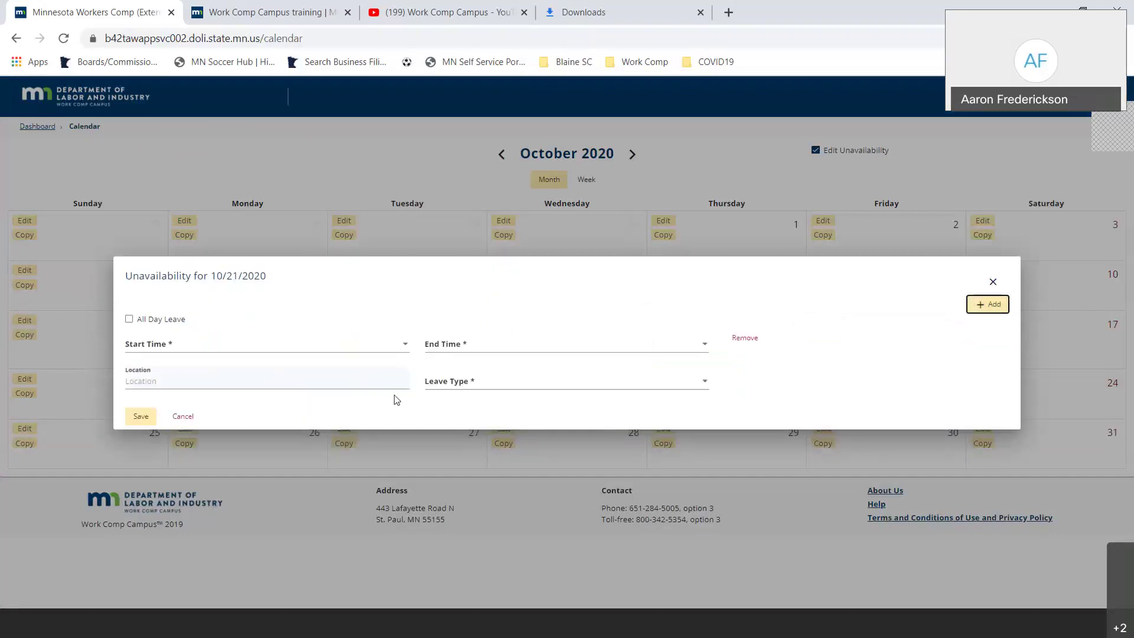
left_click(402, 353)
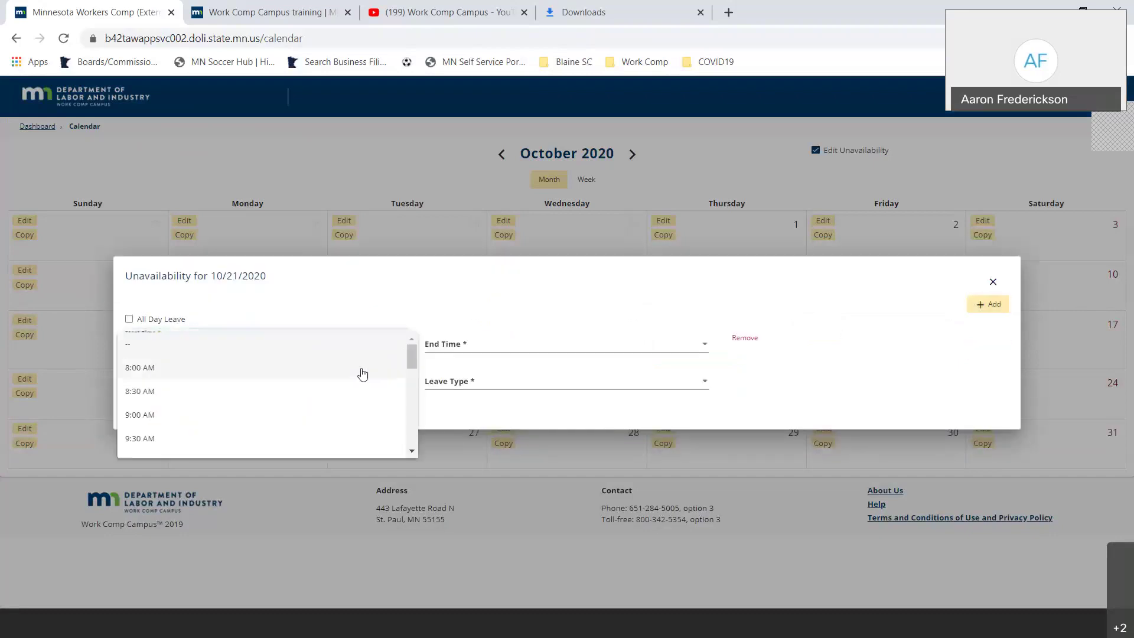
left_click(363, 373)
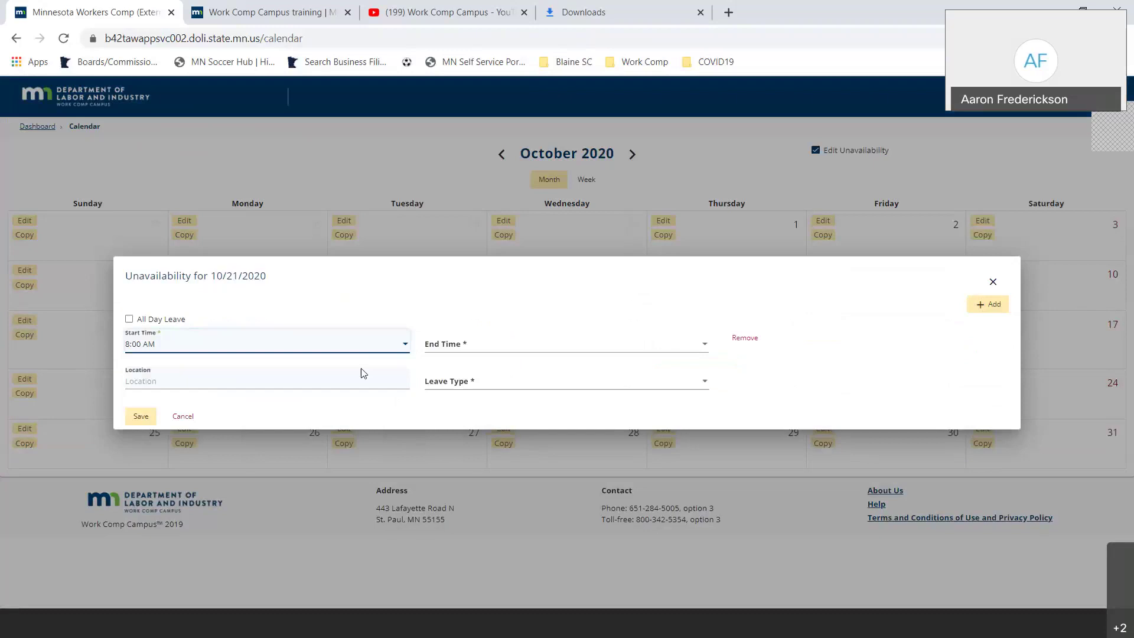
left_click(511, 349)
scroll(504, 396, "down", 3)
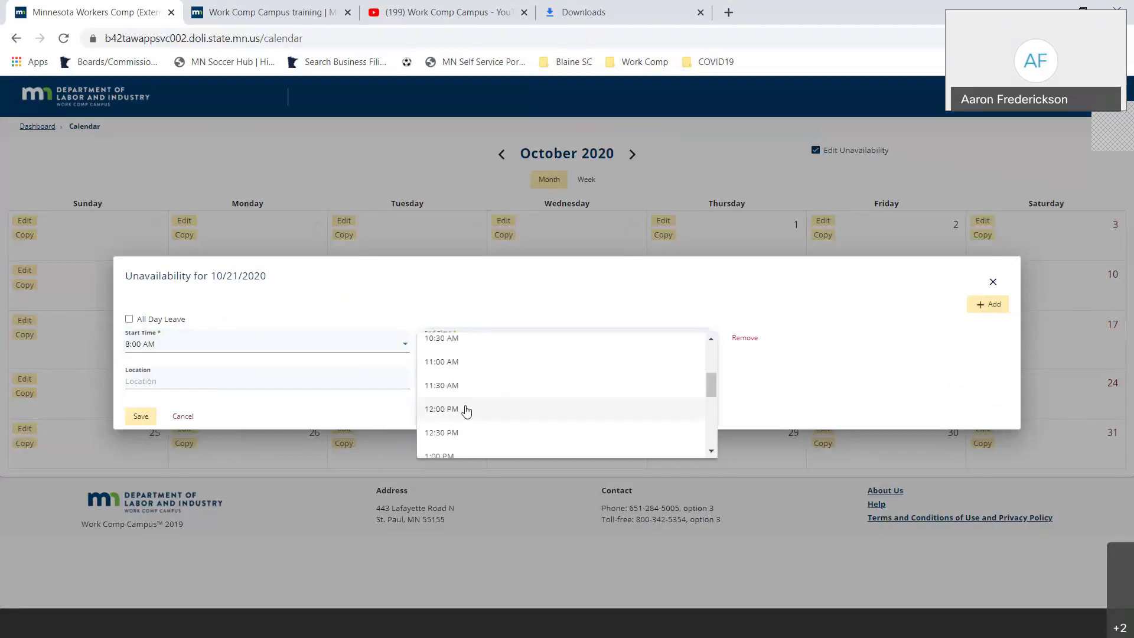
left_click(465, 408)
- Set location to Personal and leave type to Leave, then save the entry
left_click(331, 381)
type("Personal")
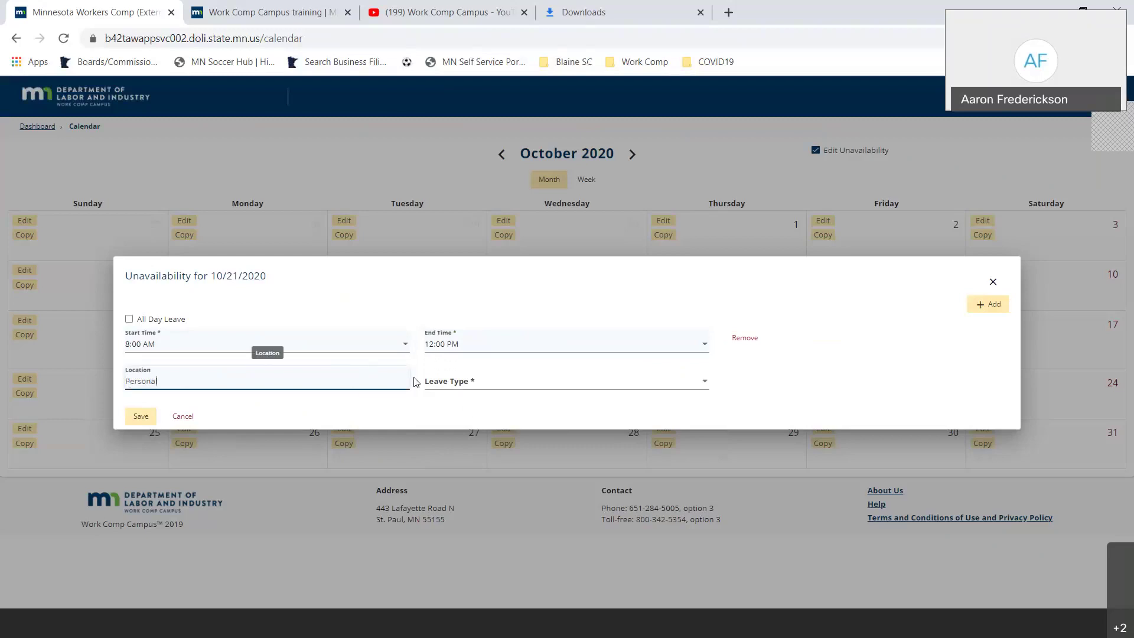
left_click(443, 381)
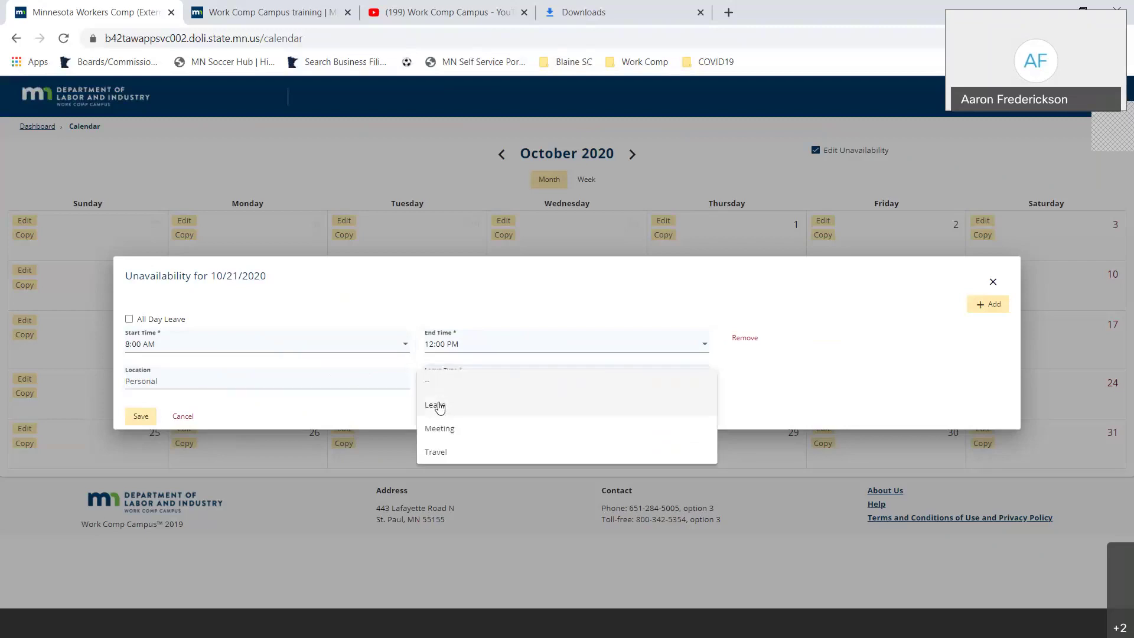
left_click(439, 405)
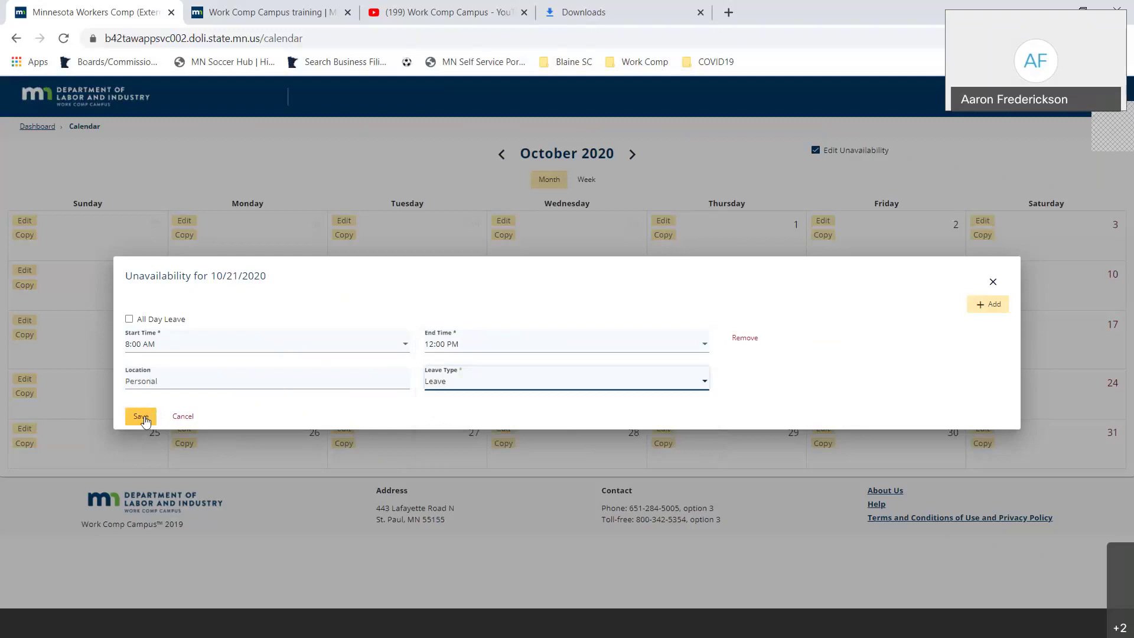
left_click(144, 419)
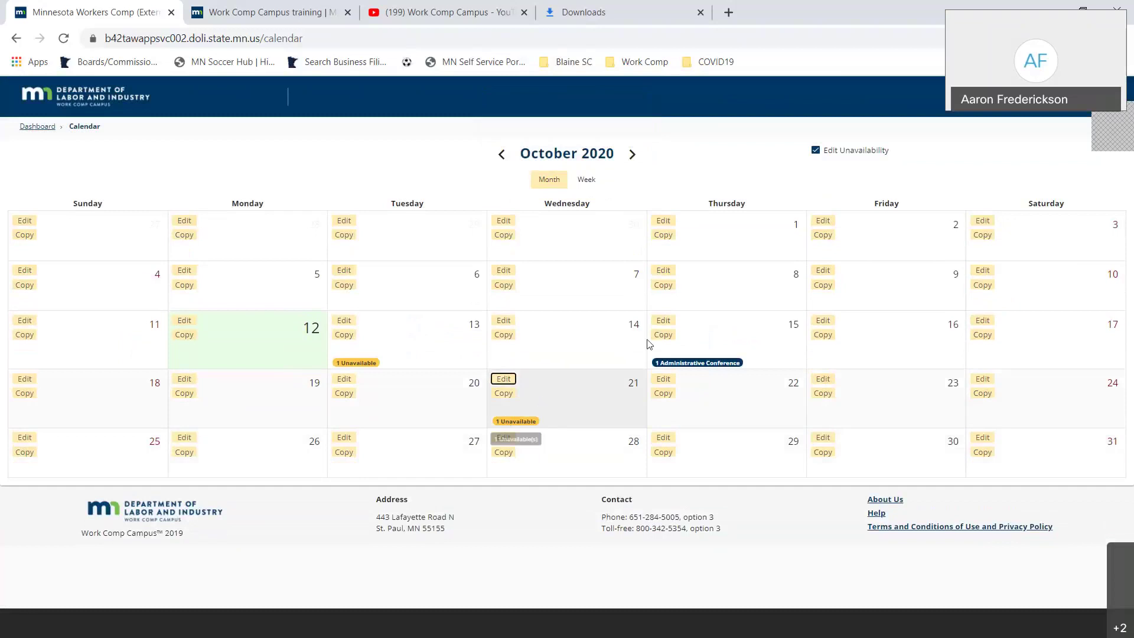
left_click(694, 368)
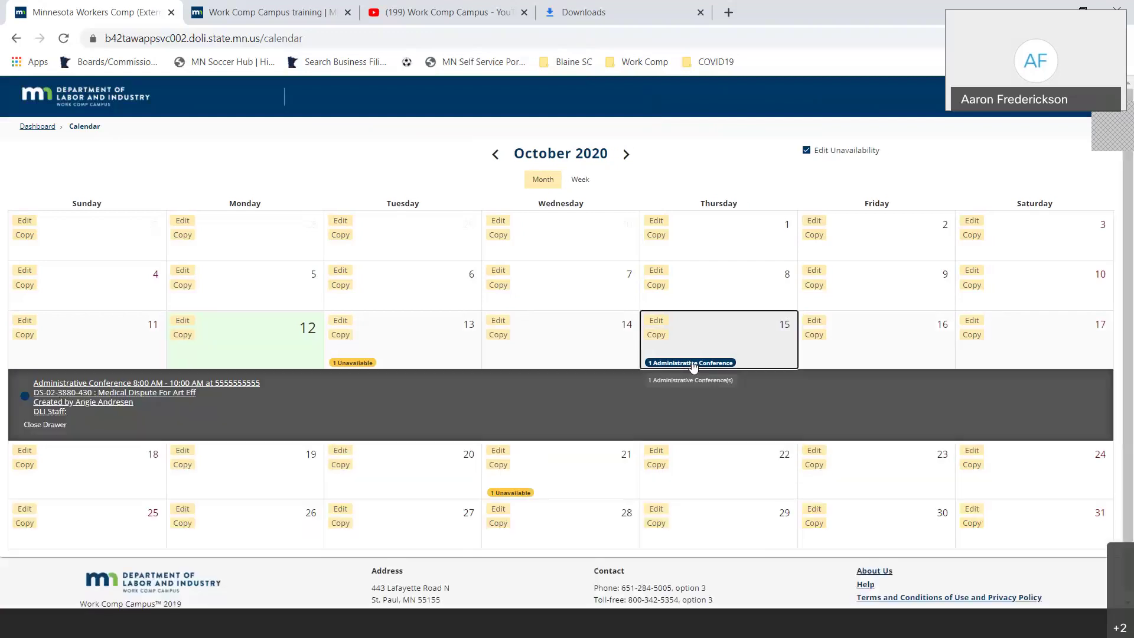
left_click(693, 365)
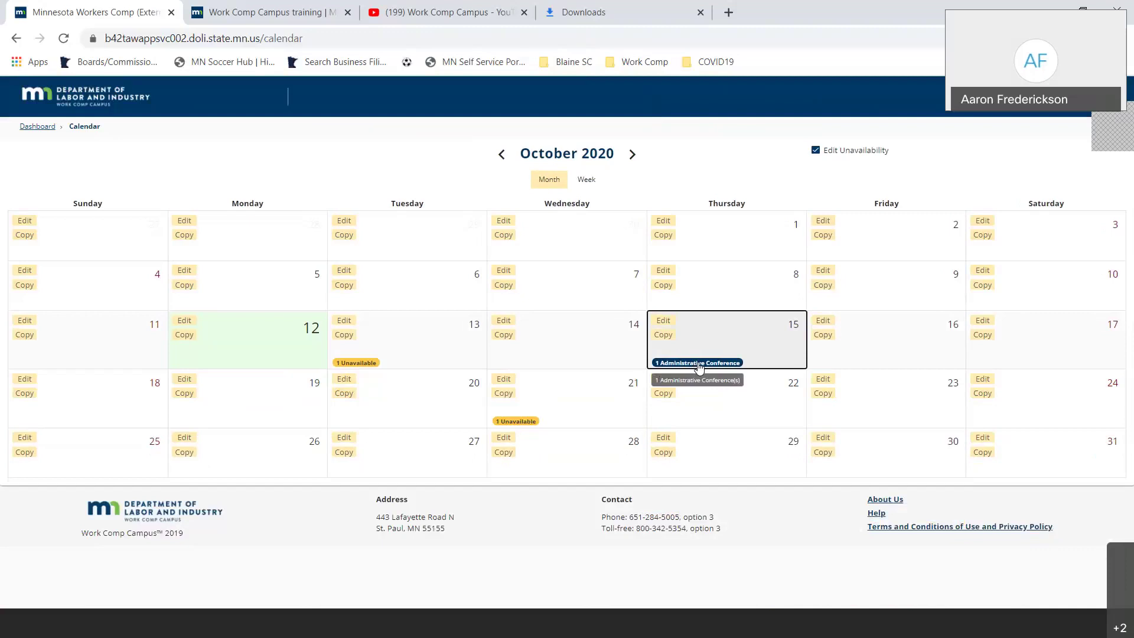
left_click(699, 365)
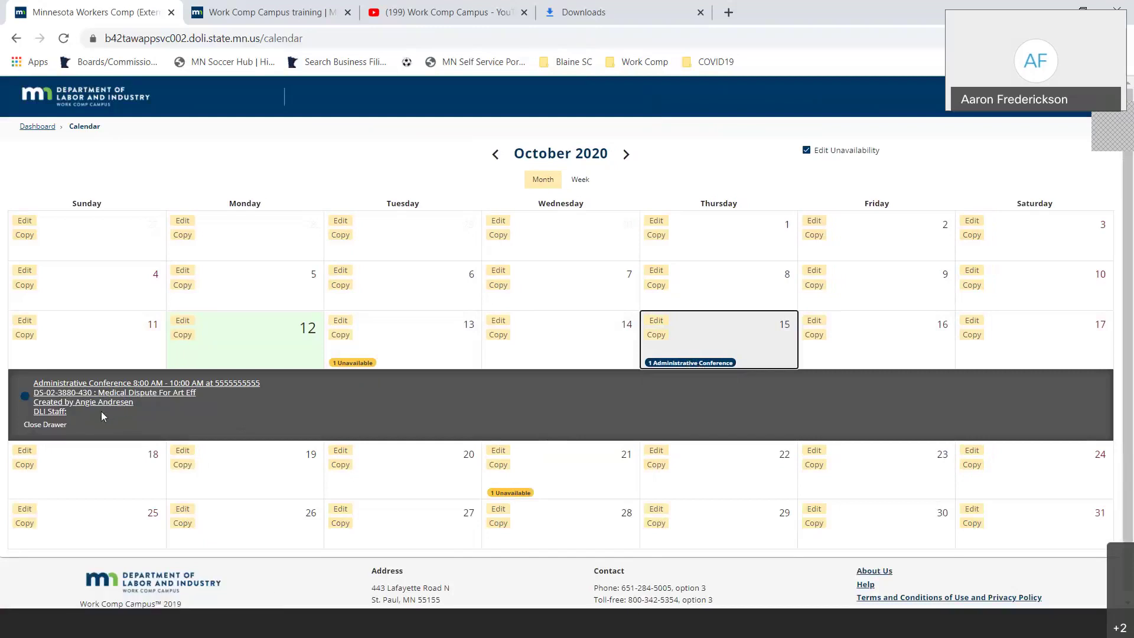
left_click(58, 426)
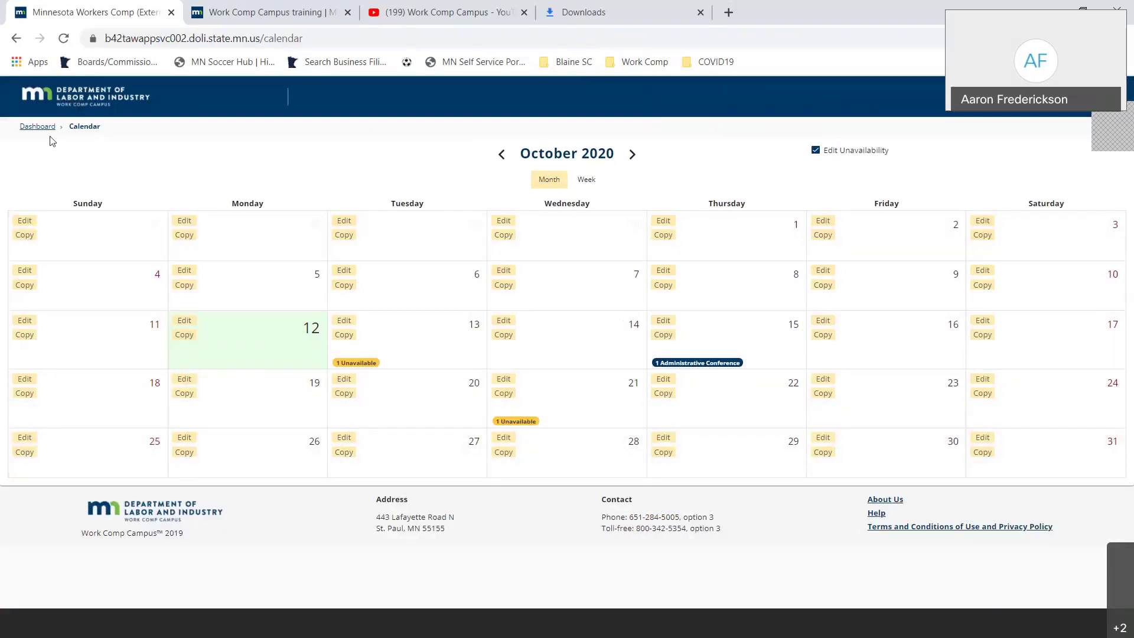
left_click(63, 97)
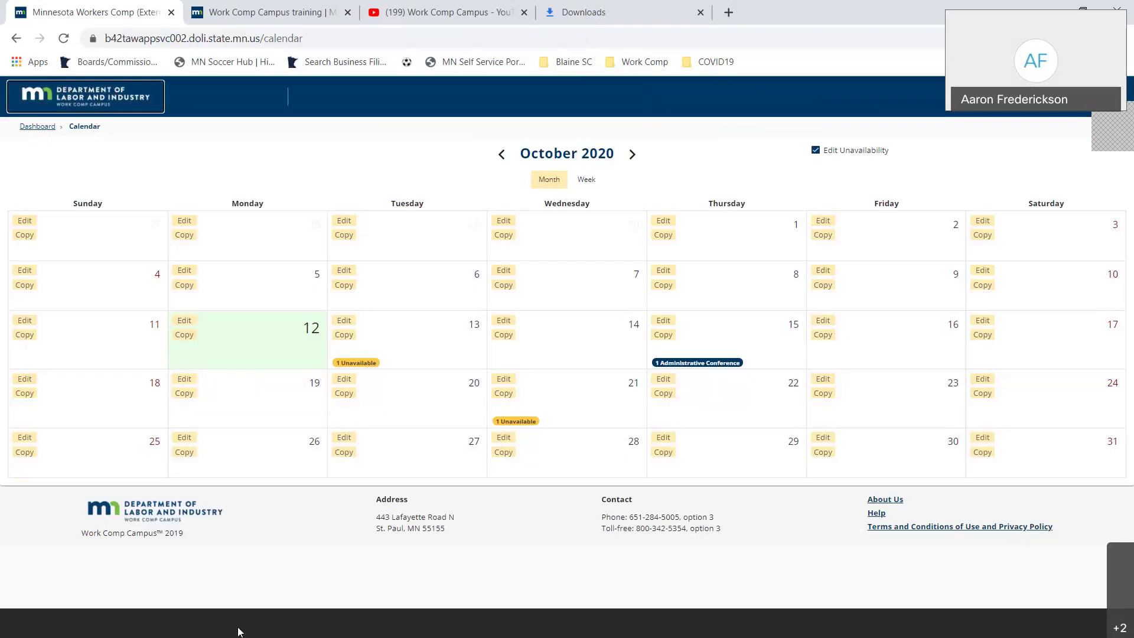
left_click(203, 632)
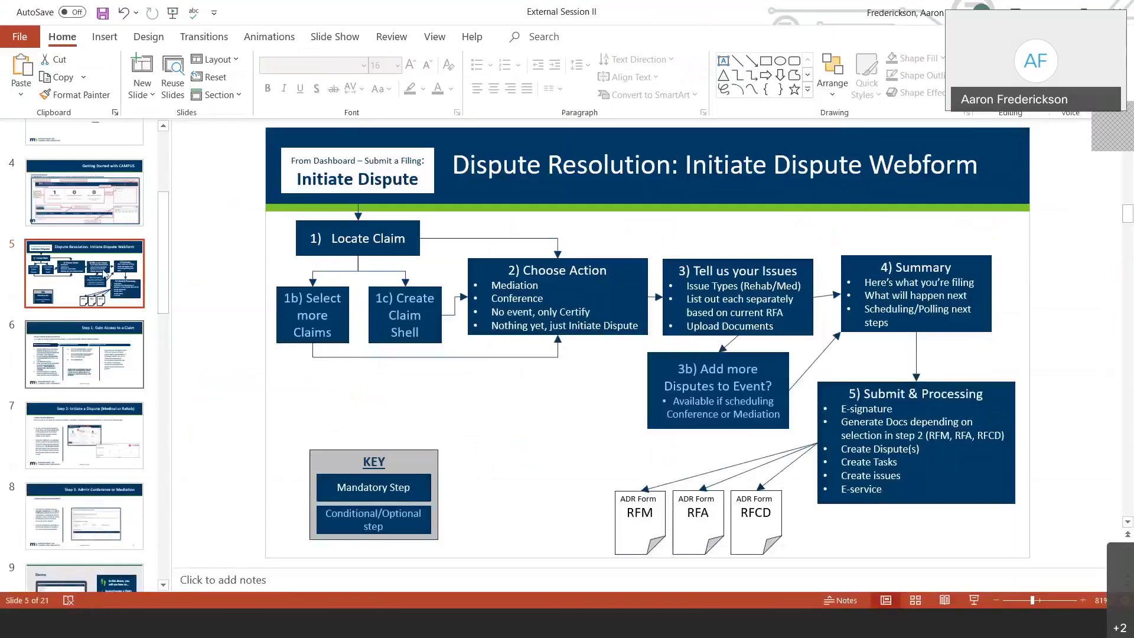
- View slide 4, Getting Started with CAMPUS, then slide 5, Dispute Resolution: Initiate Dispute Webform
left_click(80, 212)
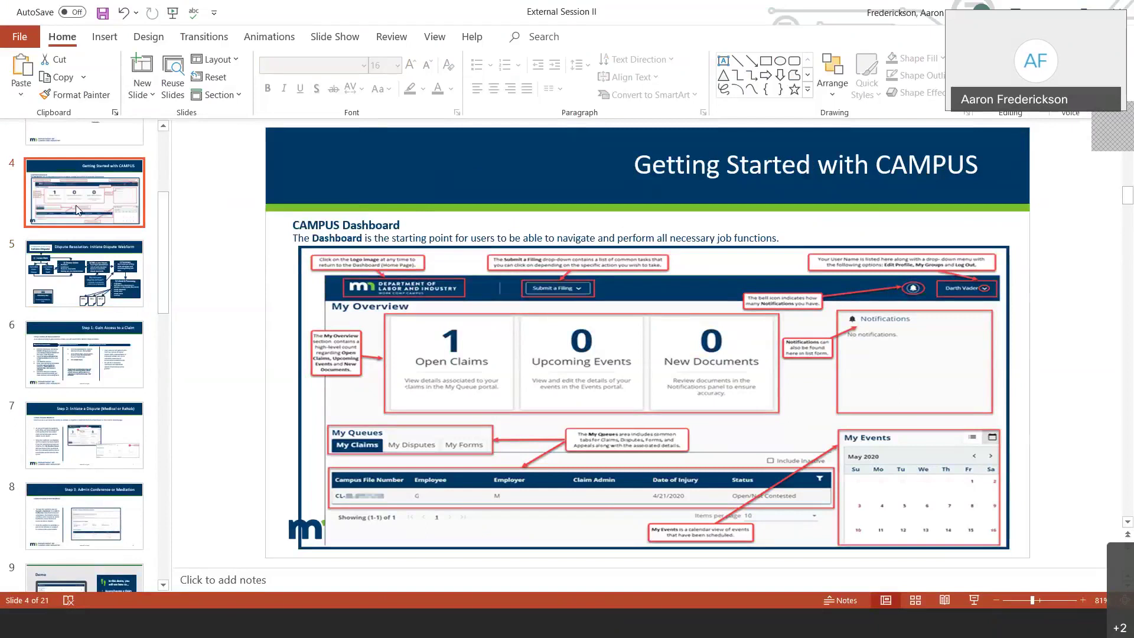
left_click(78, 266)
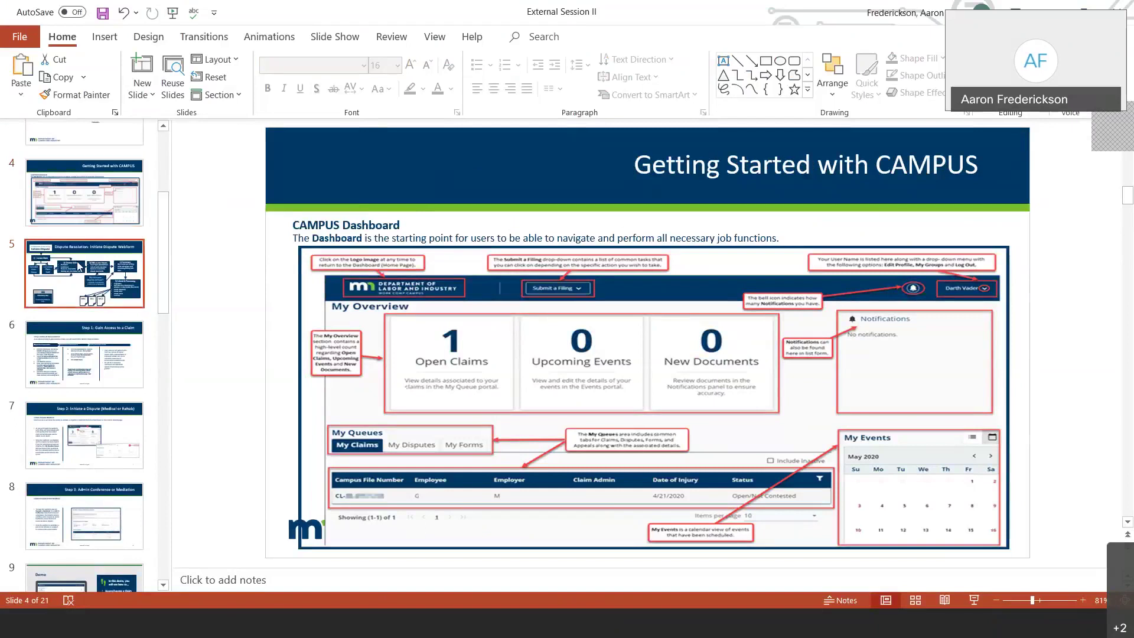
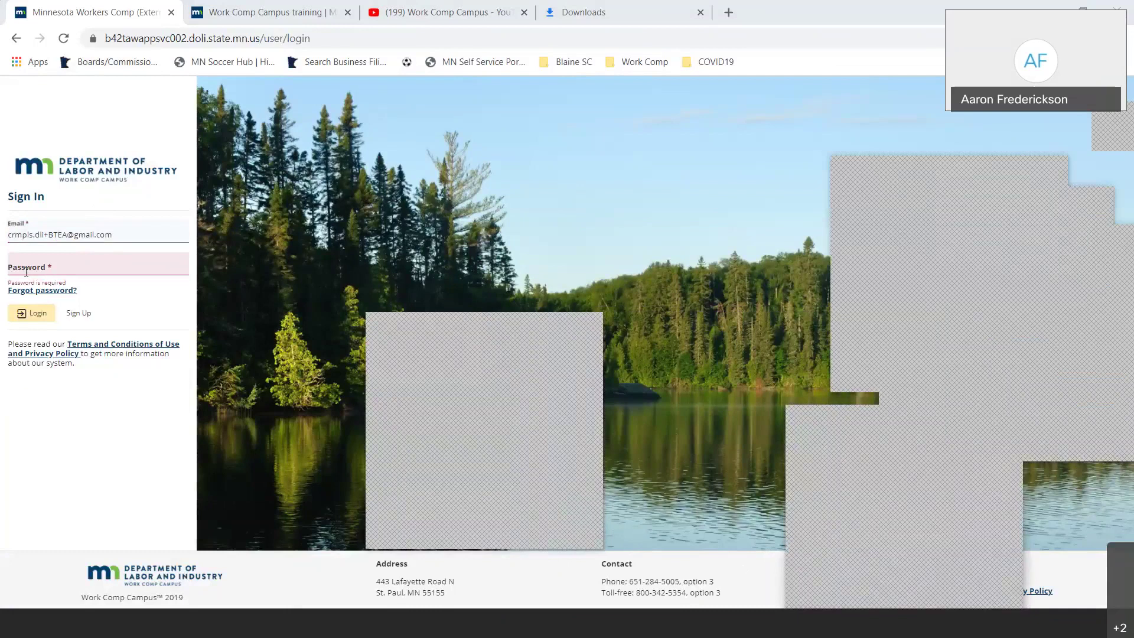
- Sign in, accept the access acknowledgement, then re-enter the account e-mail and log in again
left_click(34, 313)
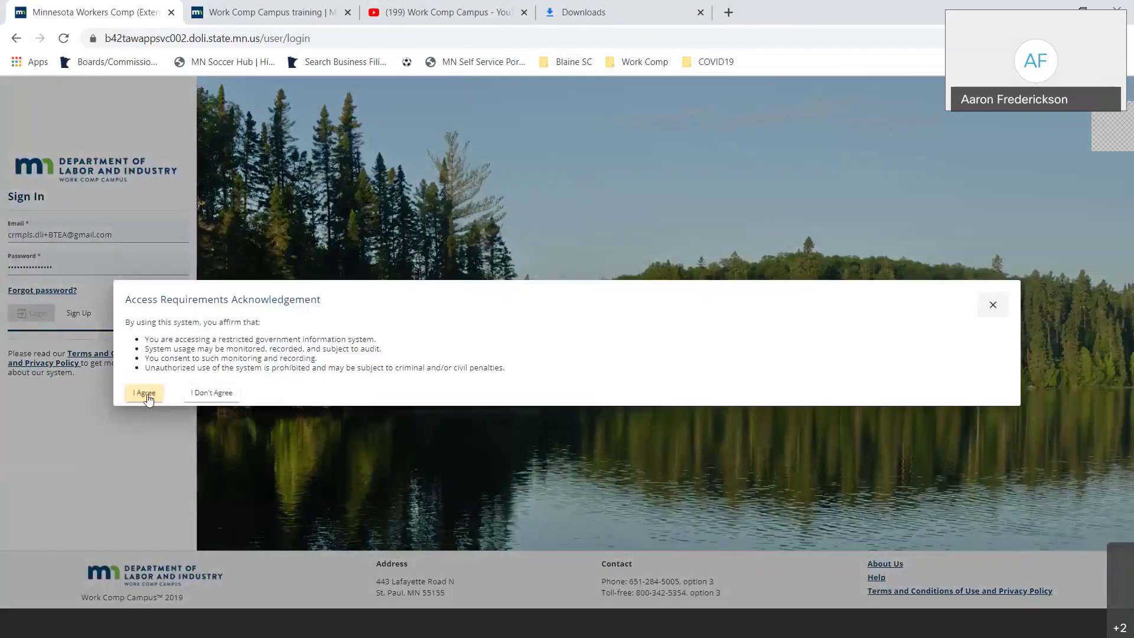
left_click(146, 393)
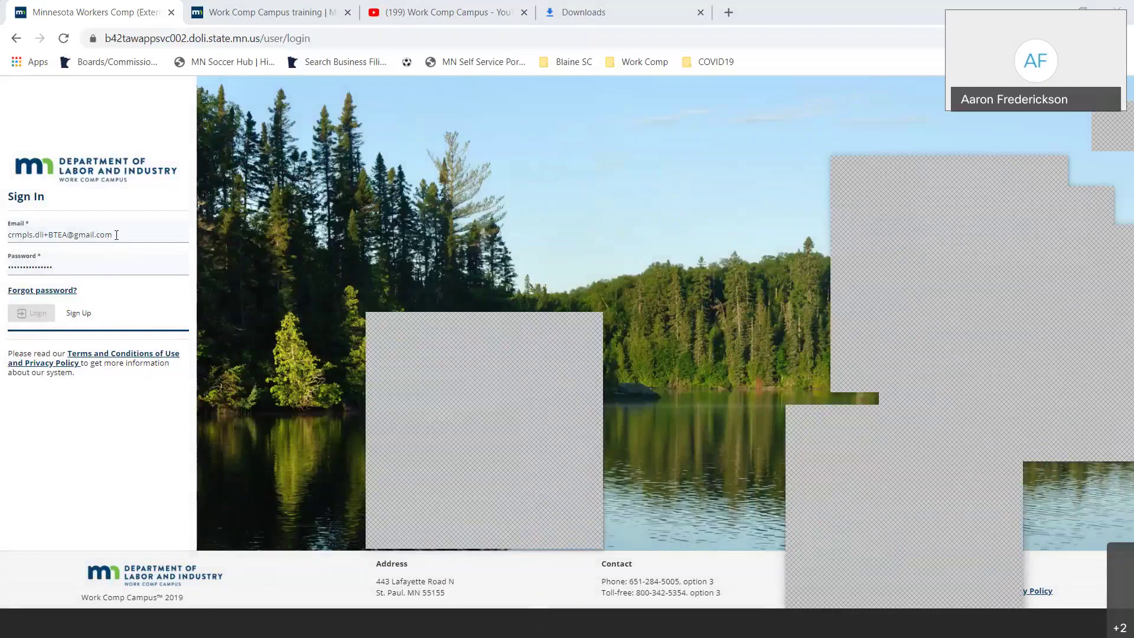
key("ctrl+a")
key("ctrl+c")
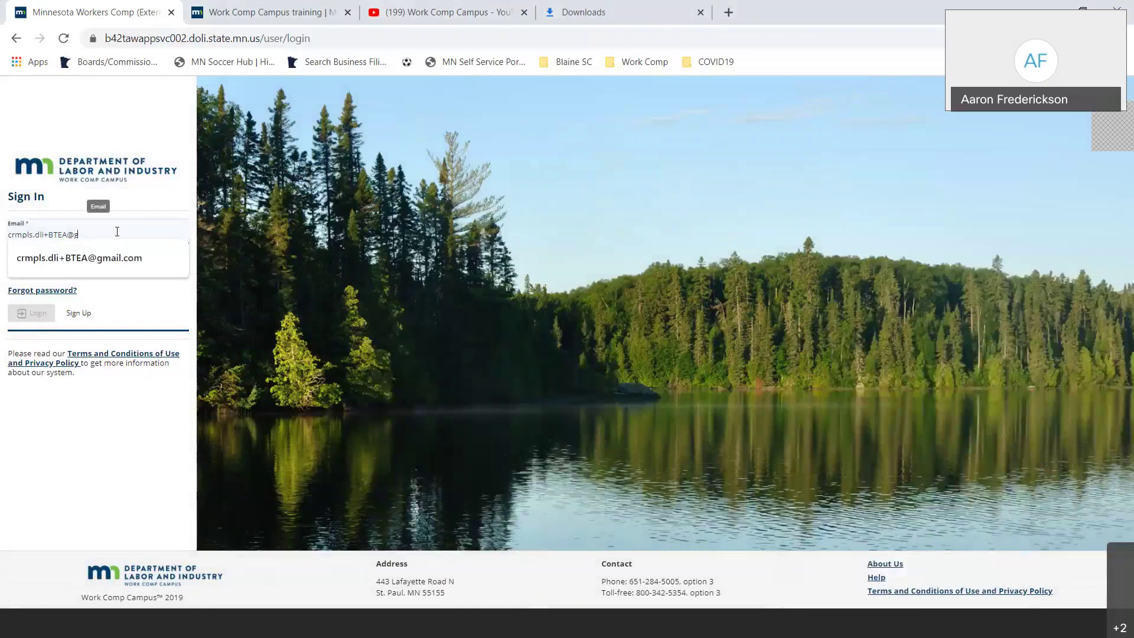
key("BackSpace")
key("ctrl+v")
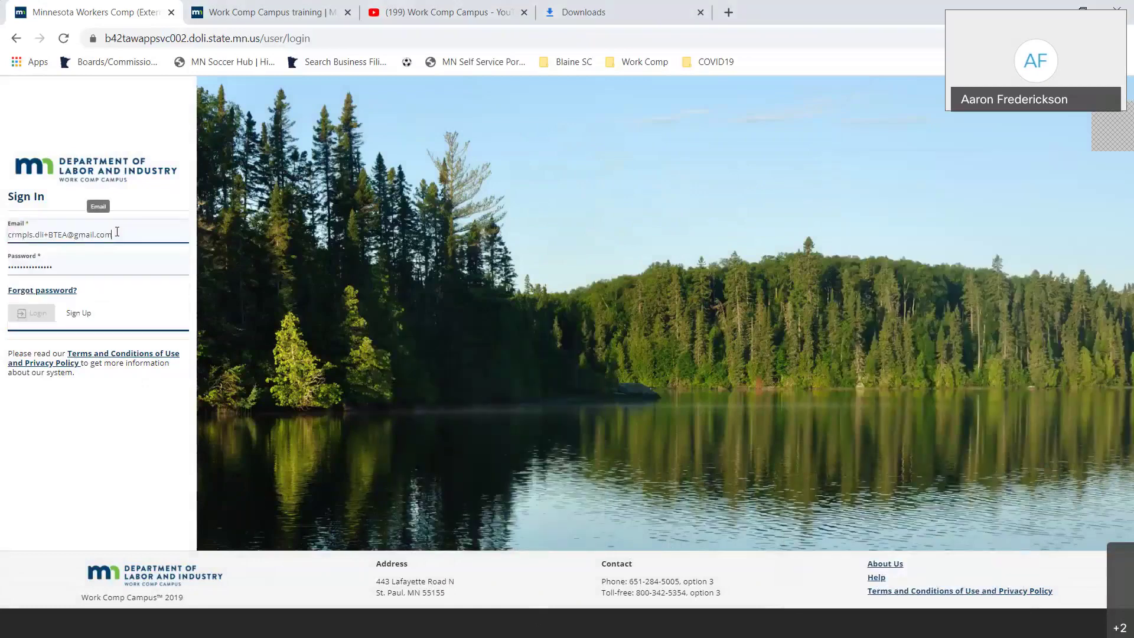
key("Tab")
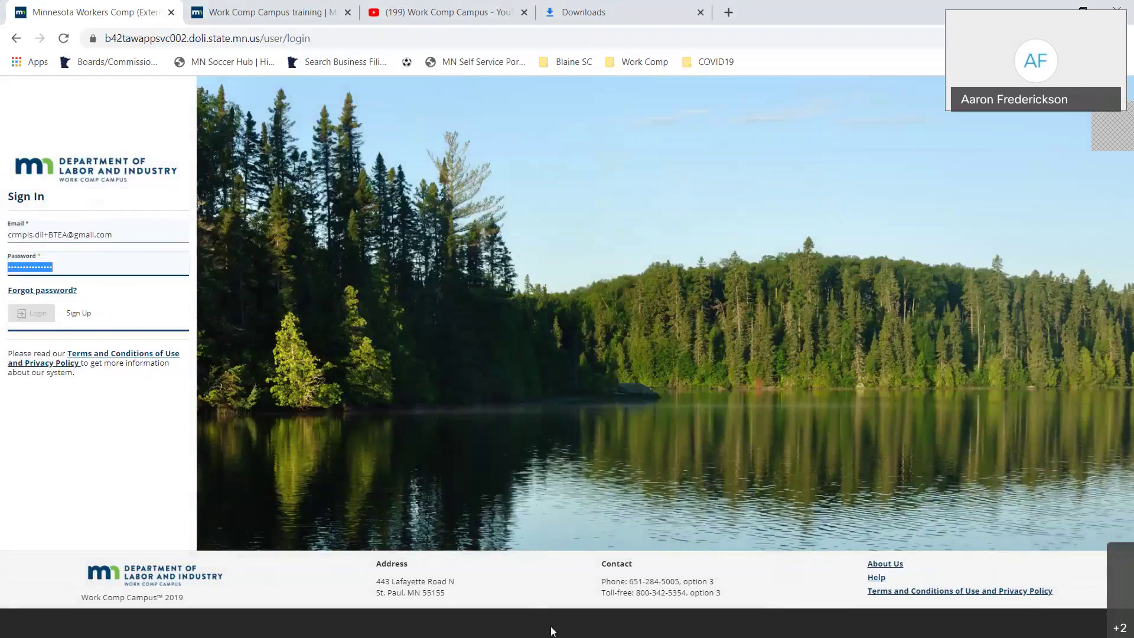
left_click(64, 39)
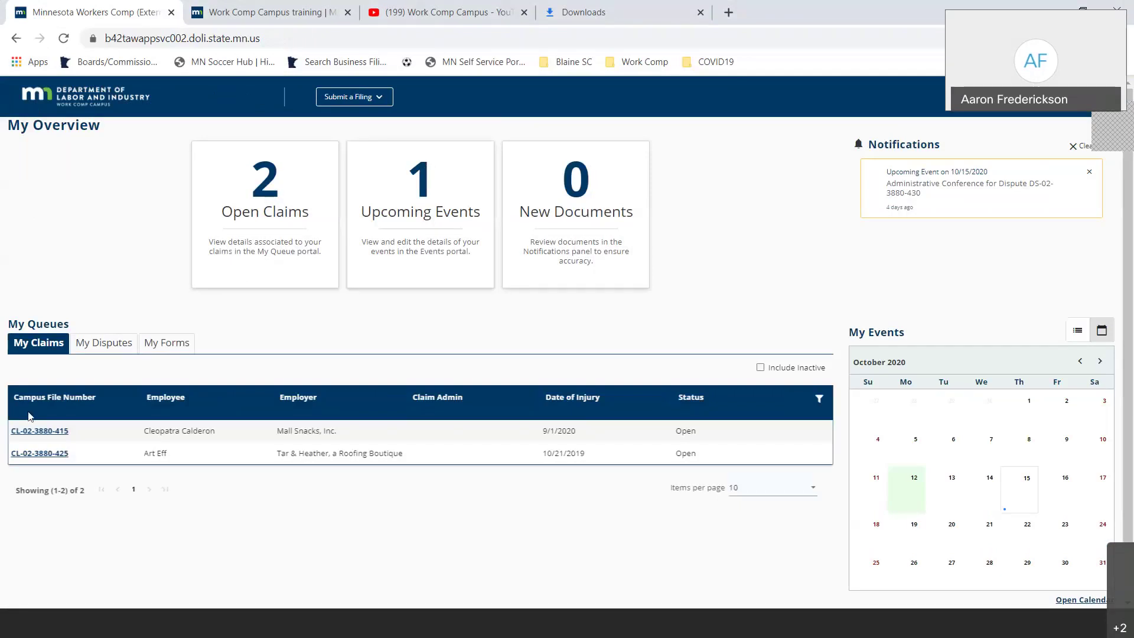
- Copy the claim number and start a filing: Access a Case or Claim, File a Notice of Appearance
left_click_drag(74, 434, 9, 440)
key("ctrl+c")
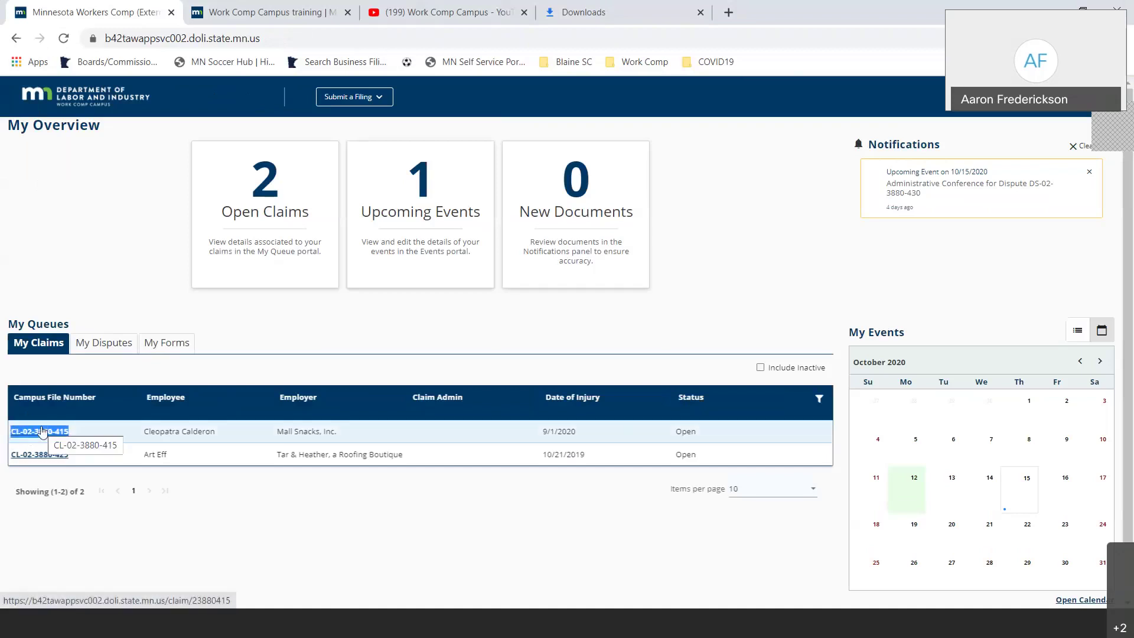
left_click(340, 105)
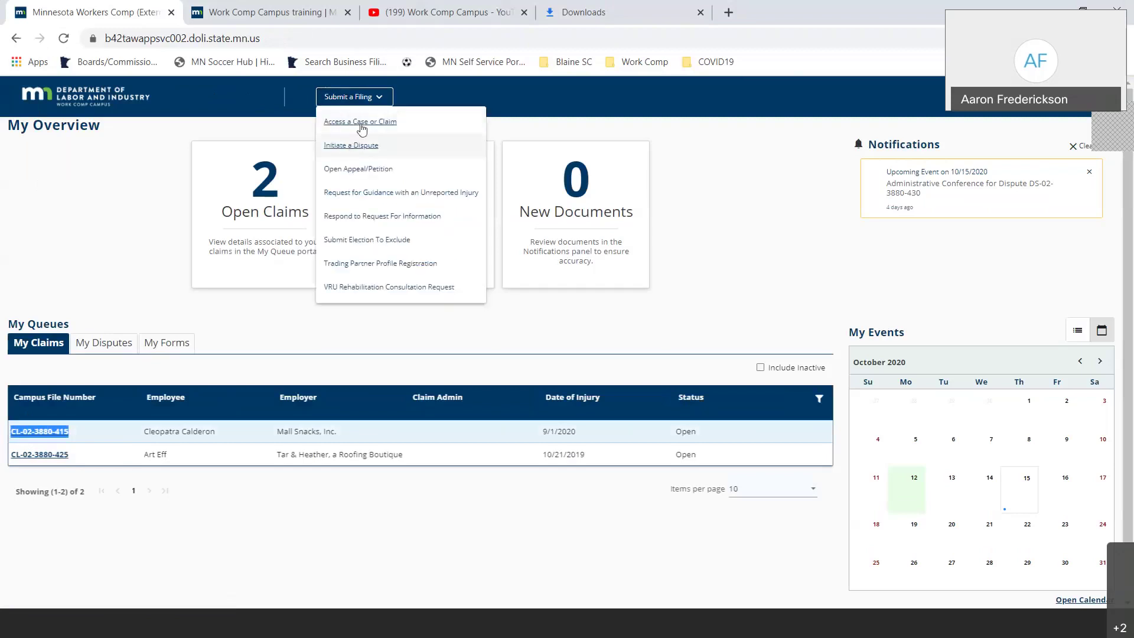
left_click(362, 122)
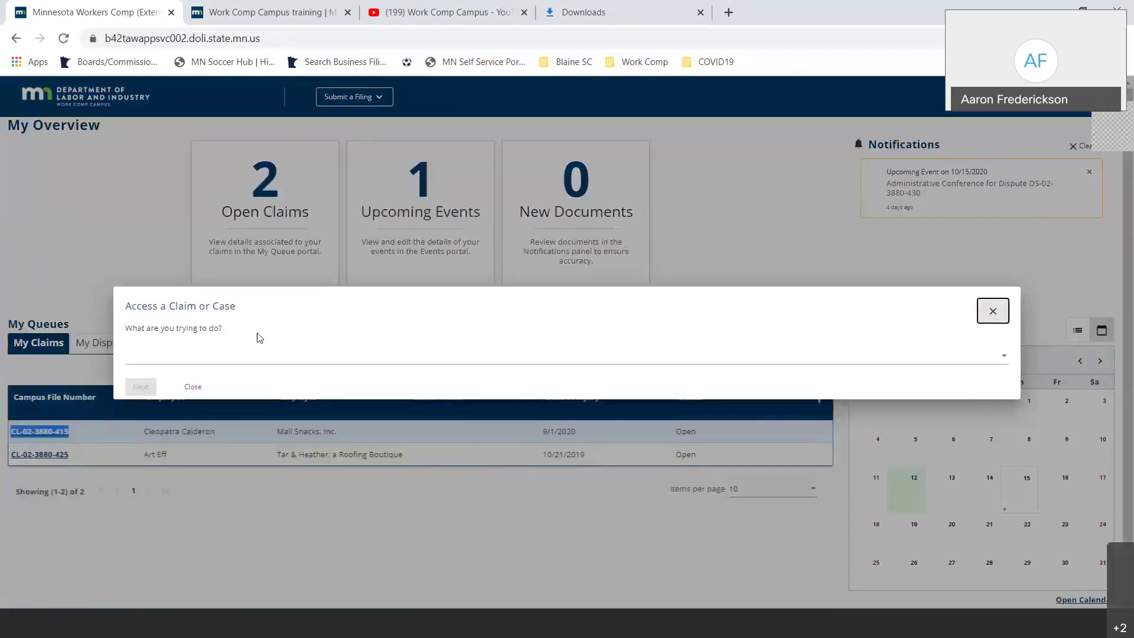
left_click(712, 353)
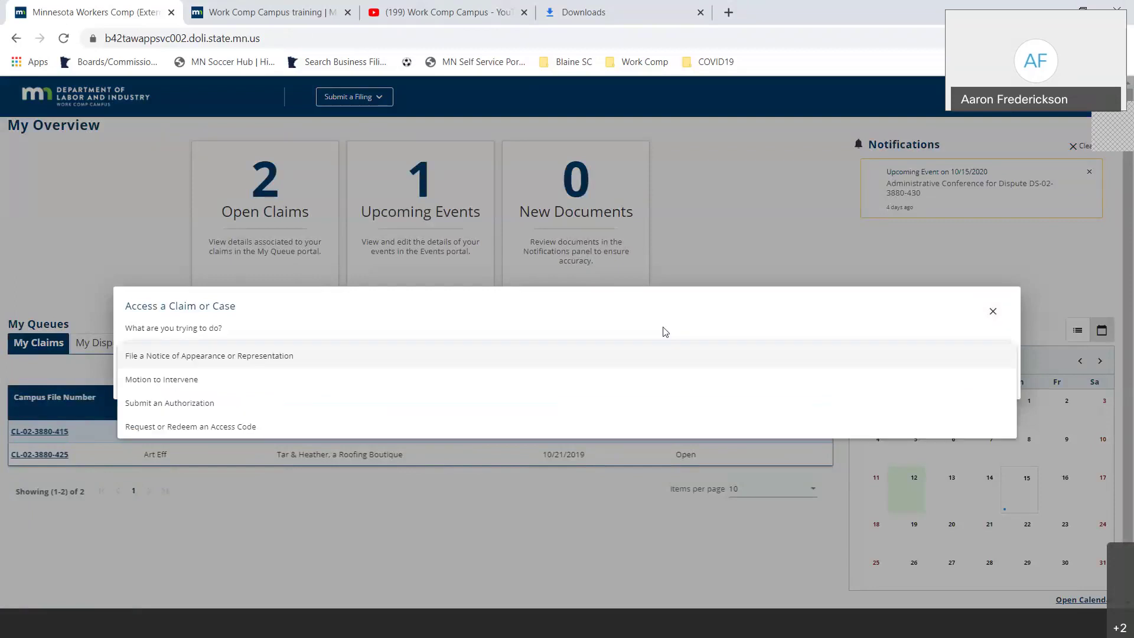
left_click(324, 356)
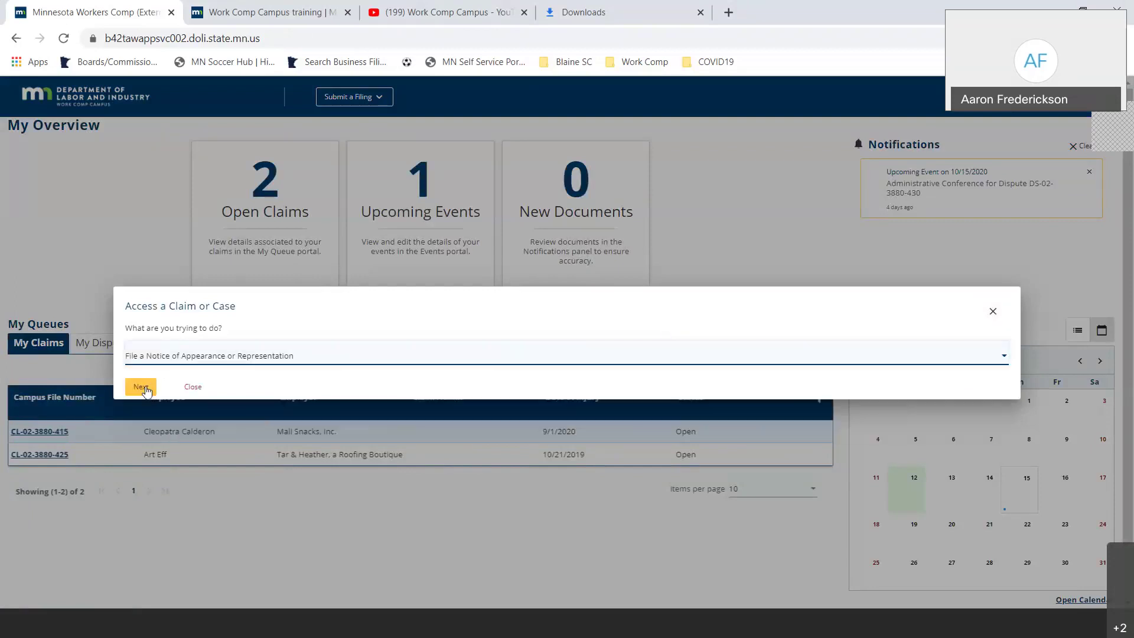
left_click(141, 387)
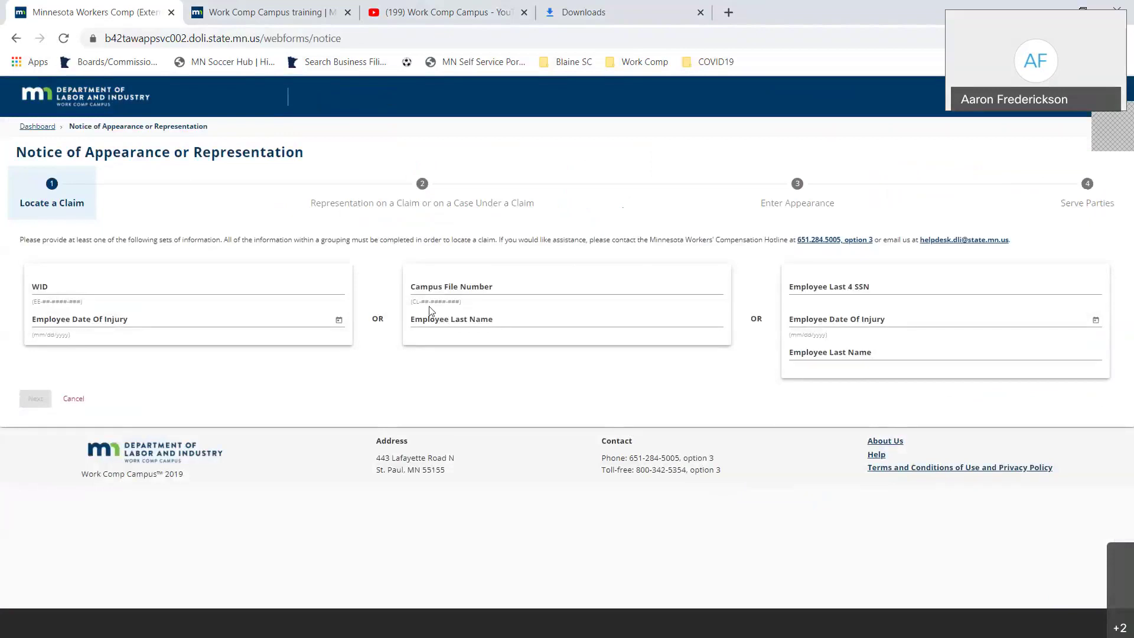
left_click(431, 288)
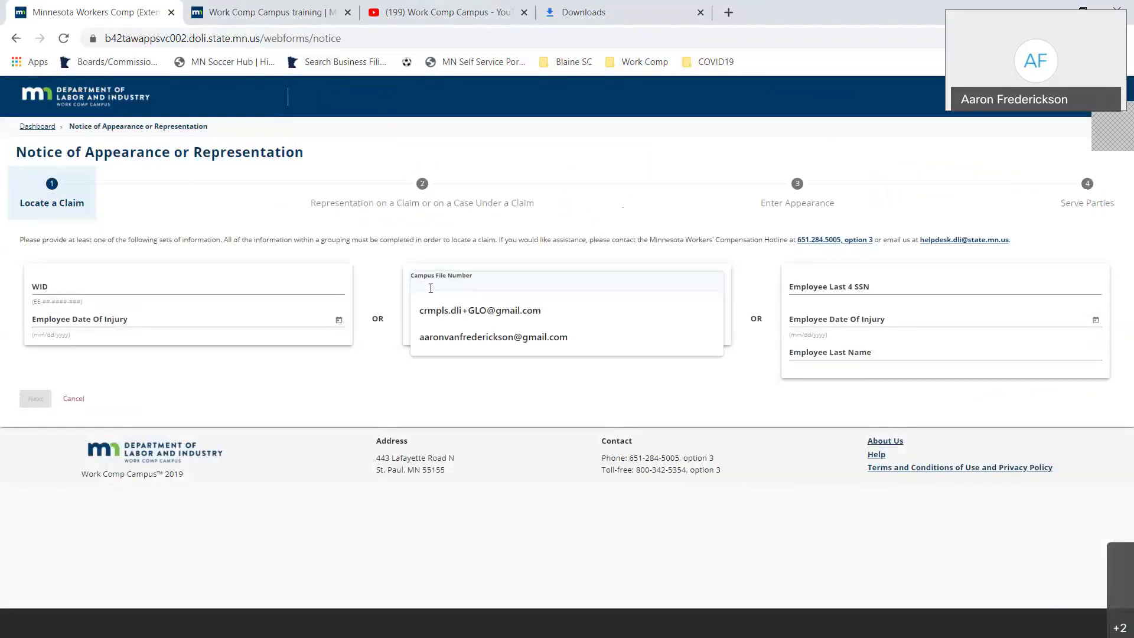
key("ctrl+v")
left_click(435, 302)
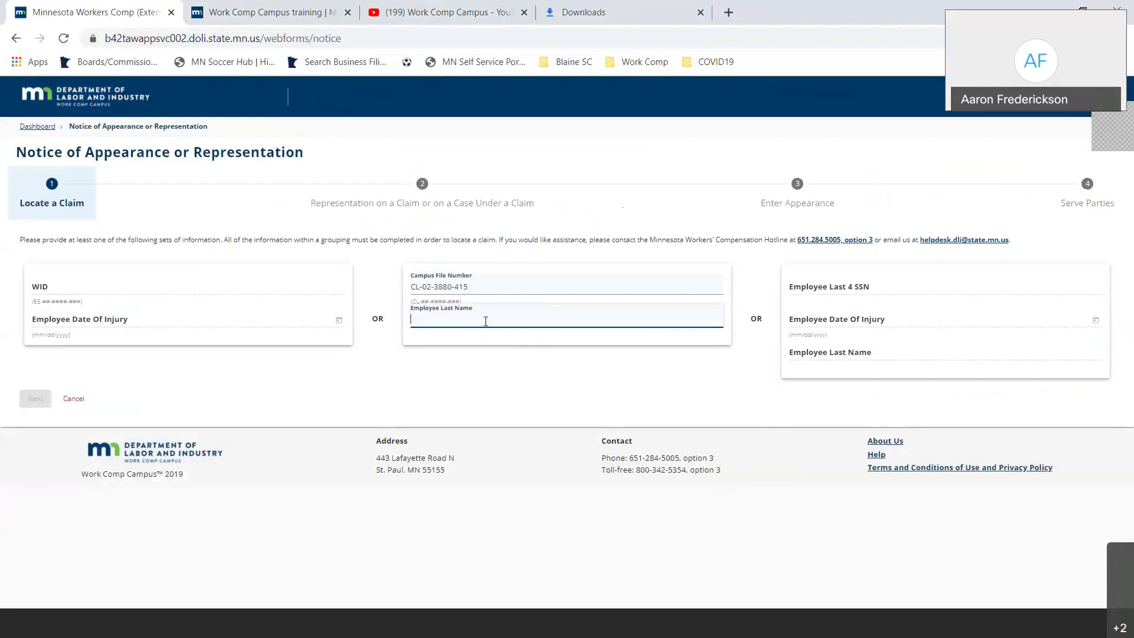
type("Claderon")
left_click(28, 397)
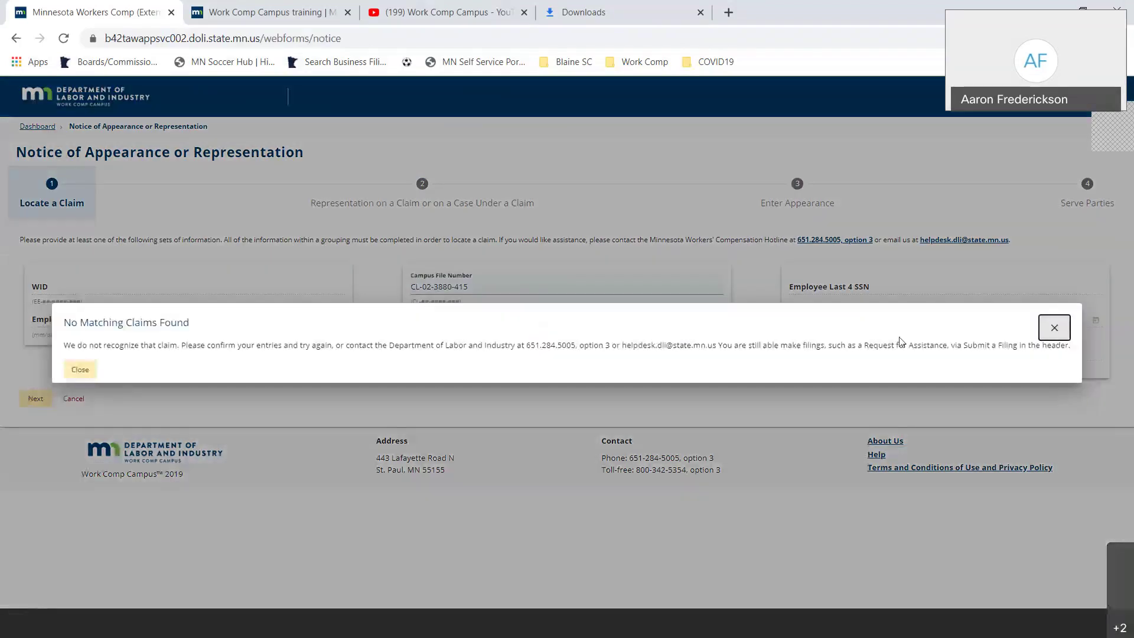
left_click(80, 369)
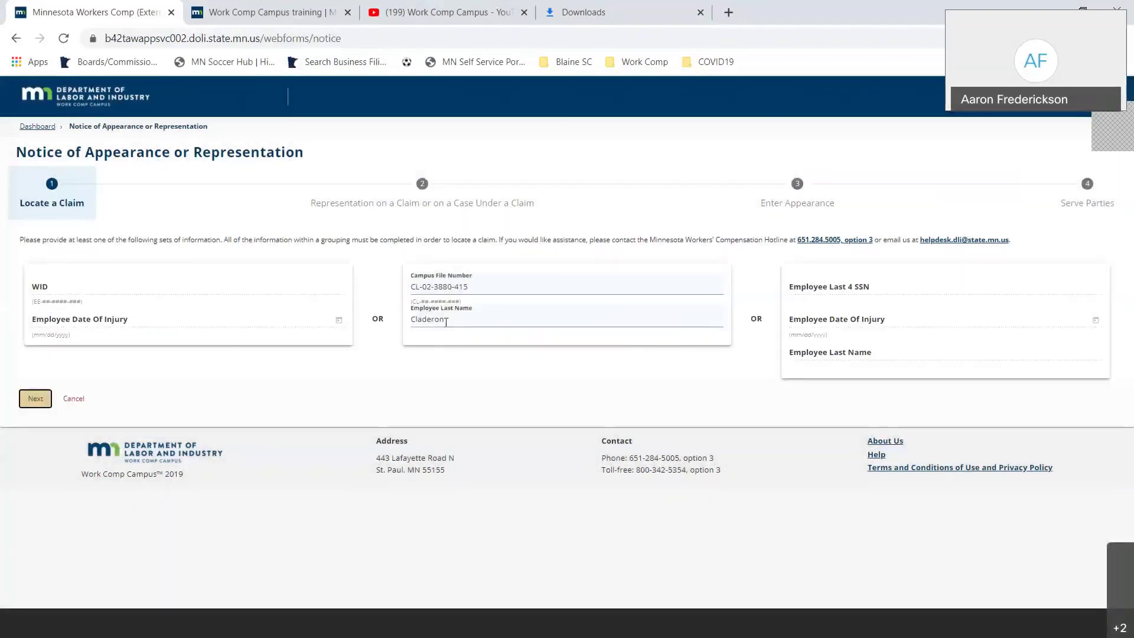
- Correct the last name to 'Calderon', find the claim, and choose to represent the full claim
left_click(448, 319)
key("BackSpace")
key("BackSpace")
key("BackSpace")
key("BackSpace")
key("BackSpace")
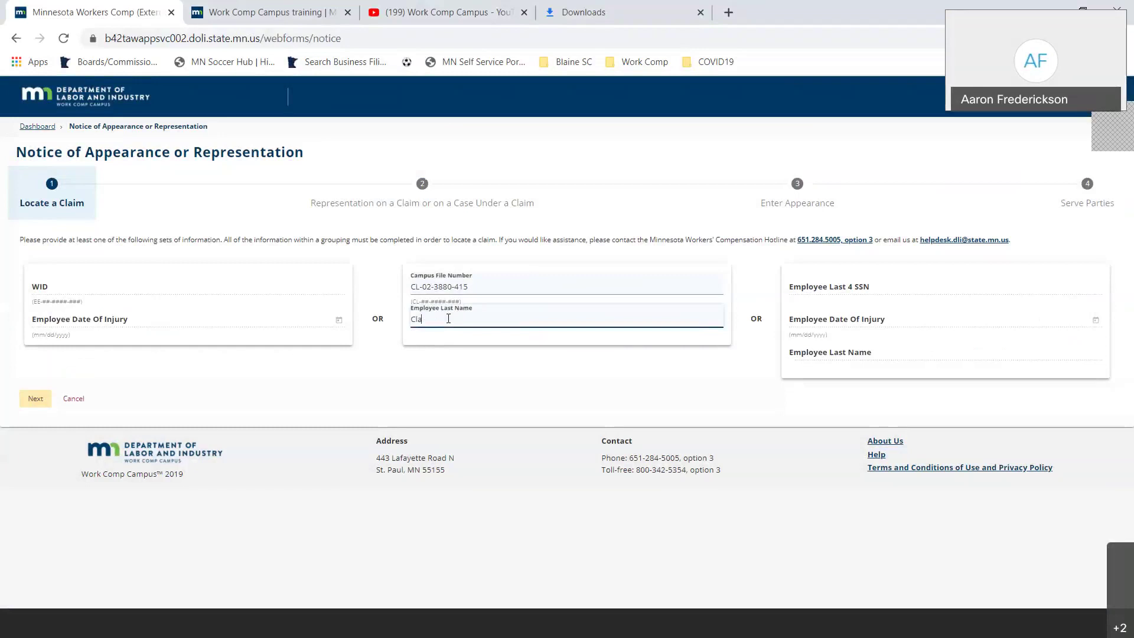
key("BackSpace")
key("BackSpace")
type("alderon")
left_click(35, 397)
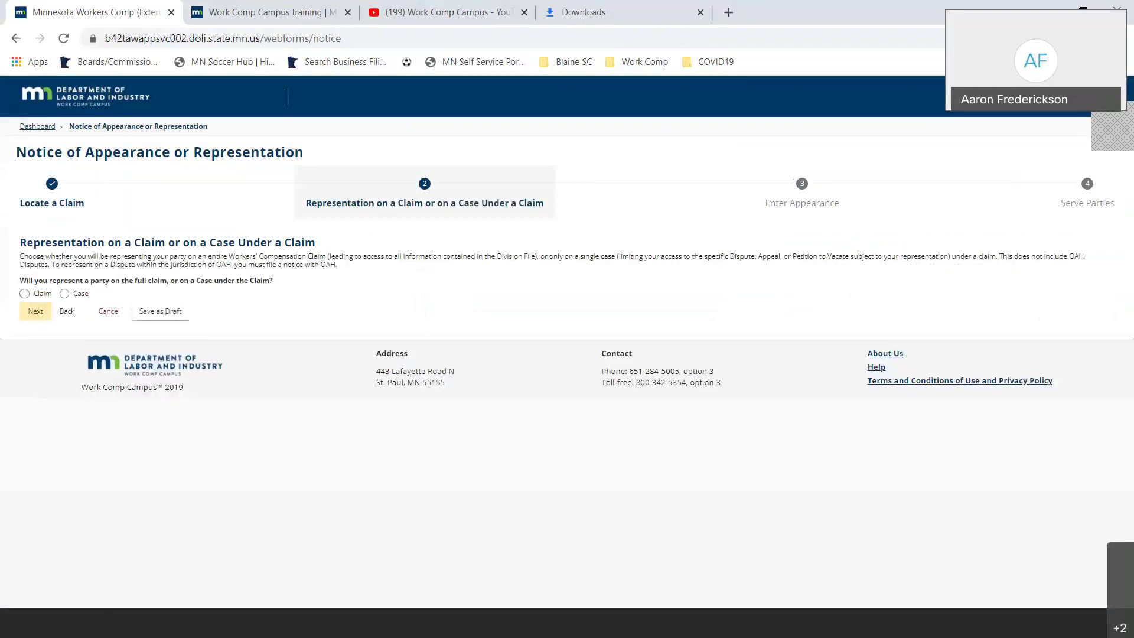
left_click(32, 297)
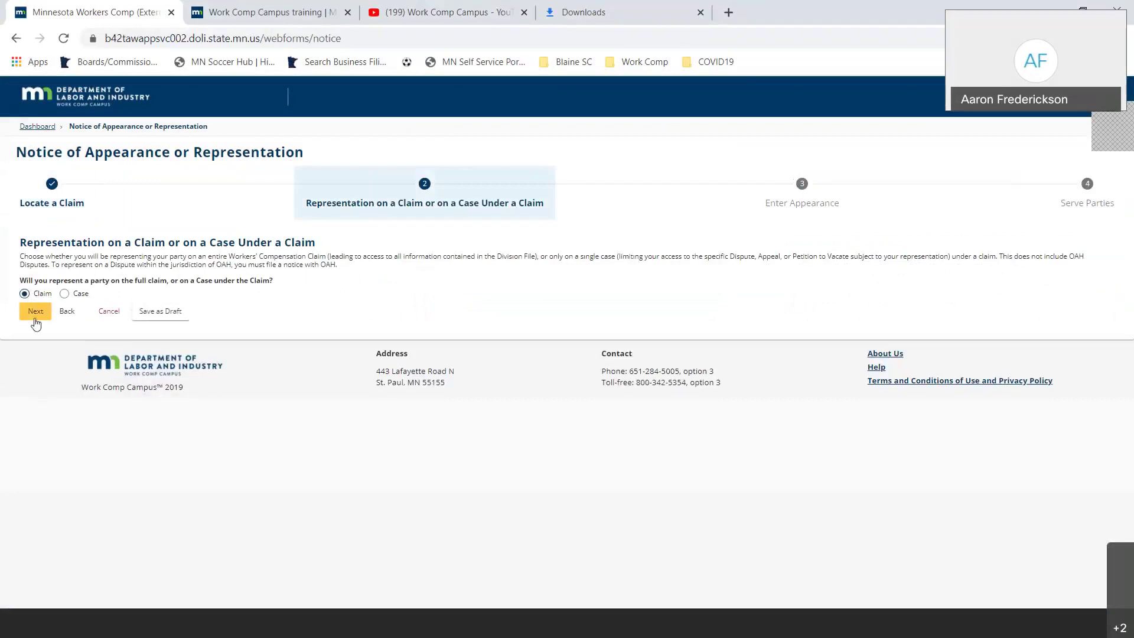
left_click(36, 322)
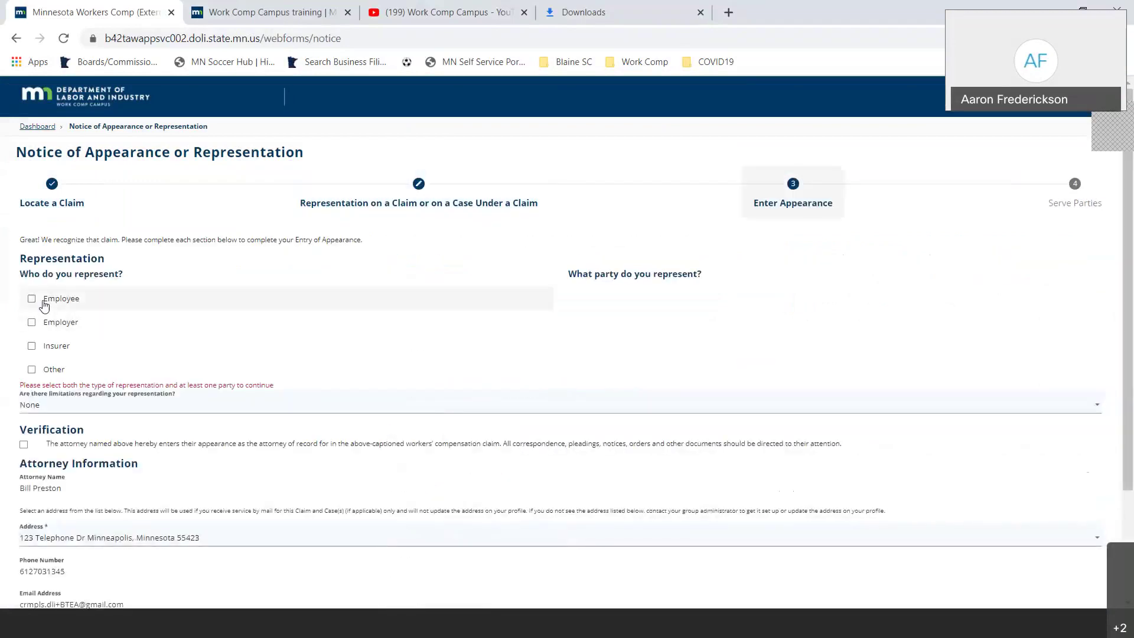
- Mark the injured employee as the represented party and upload Test document.pdf as the retainer agreement
left_click(44, 302)
left_click(580, 300)
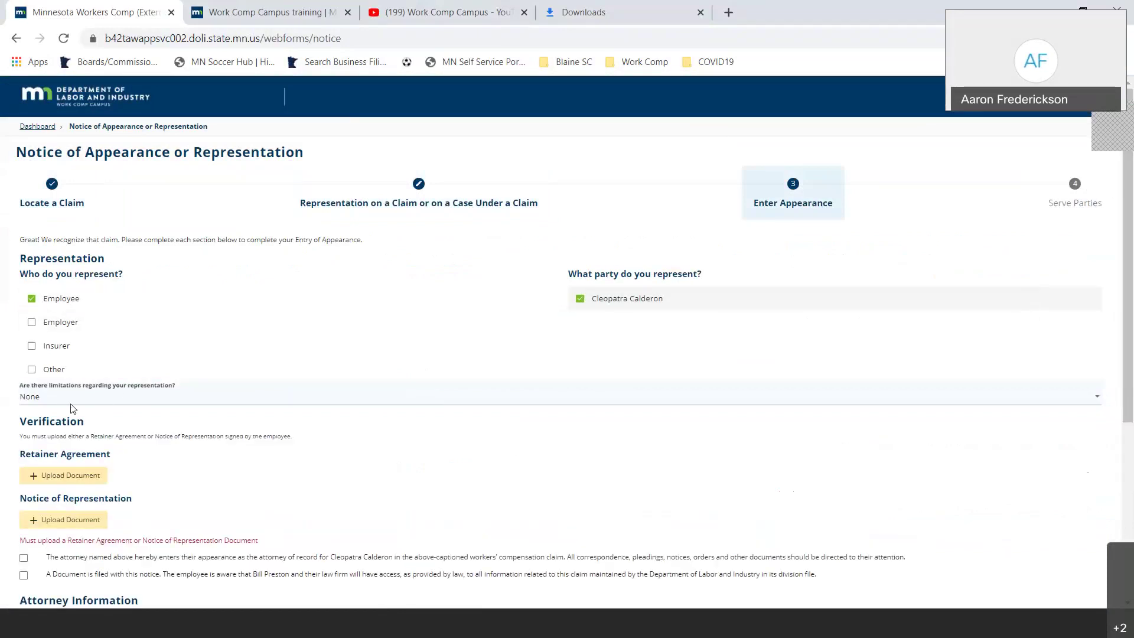
left_click(68, 479)
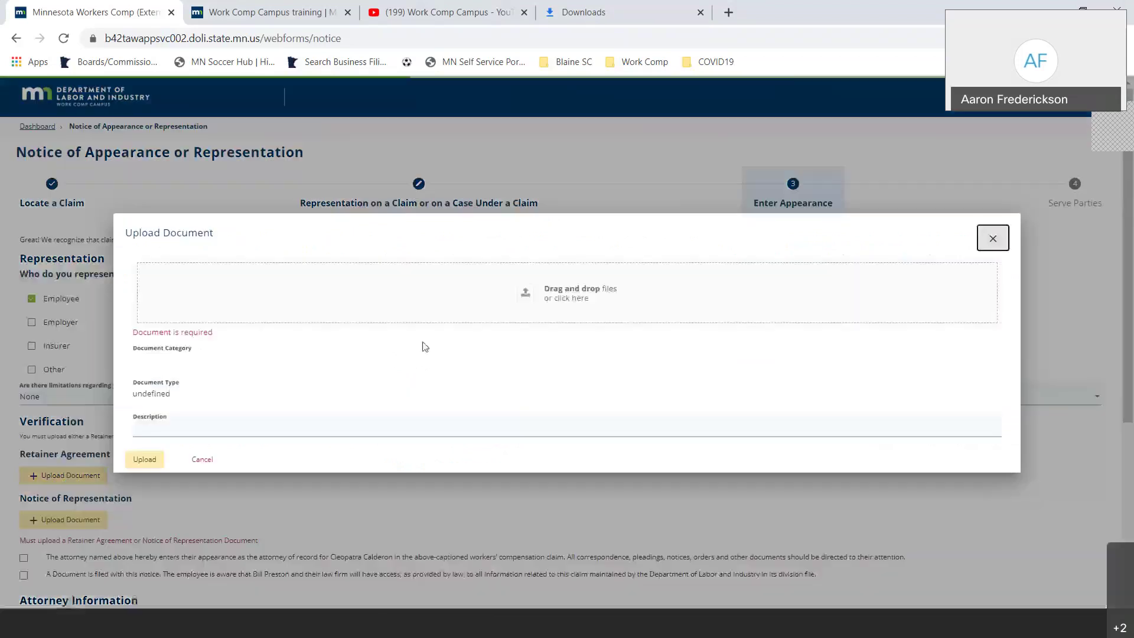
left_click(564, 297)
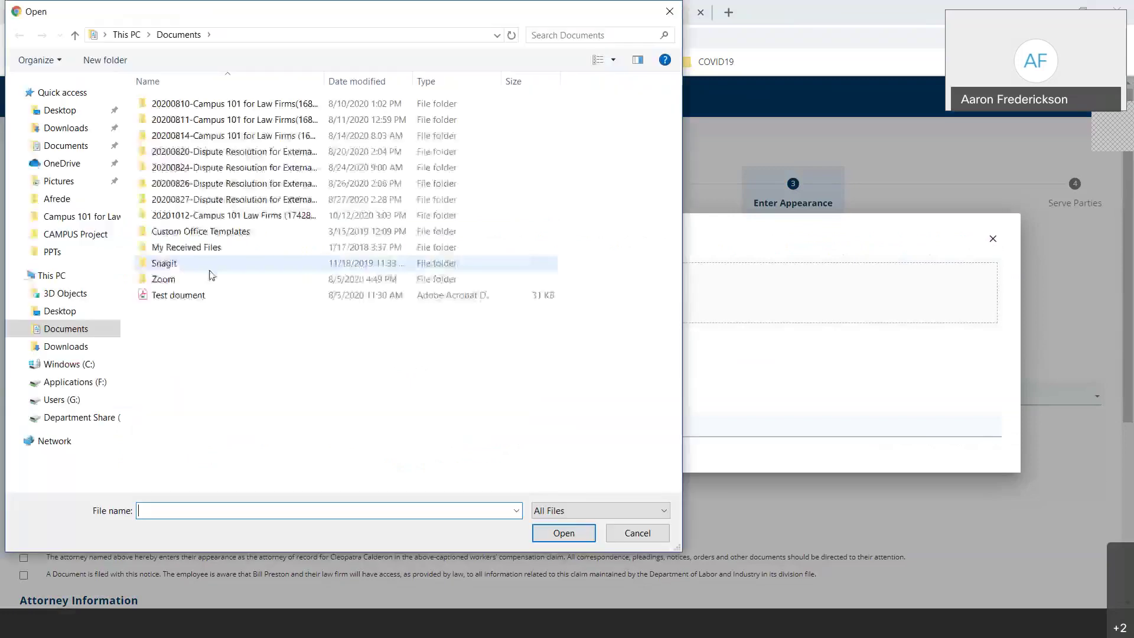
left_click(177, 296)
double_click(178, 296)
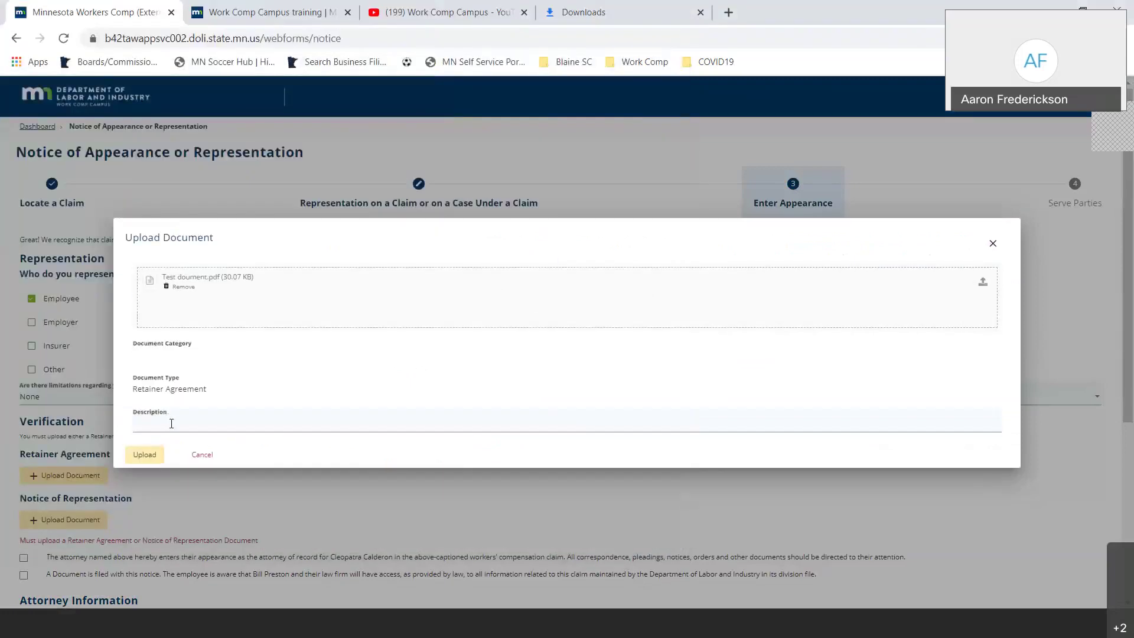
left_click(162, 459)
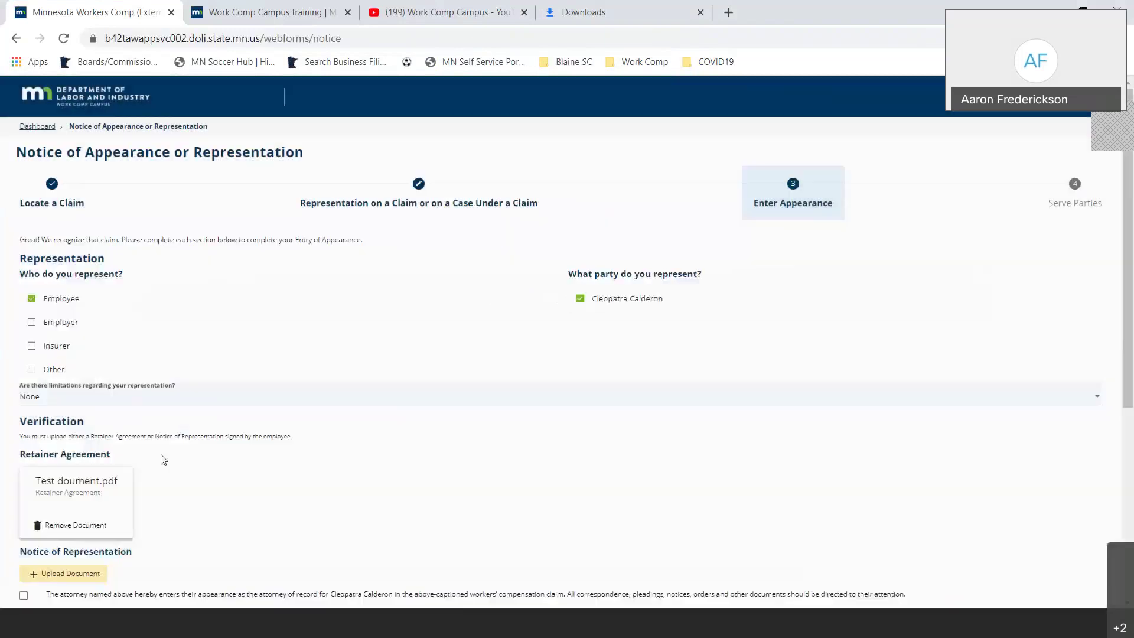
scroll(85, 275, "down", 3)
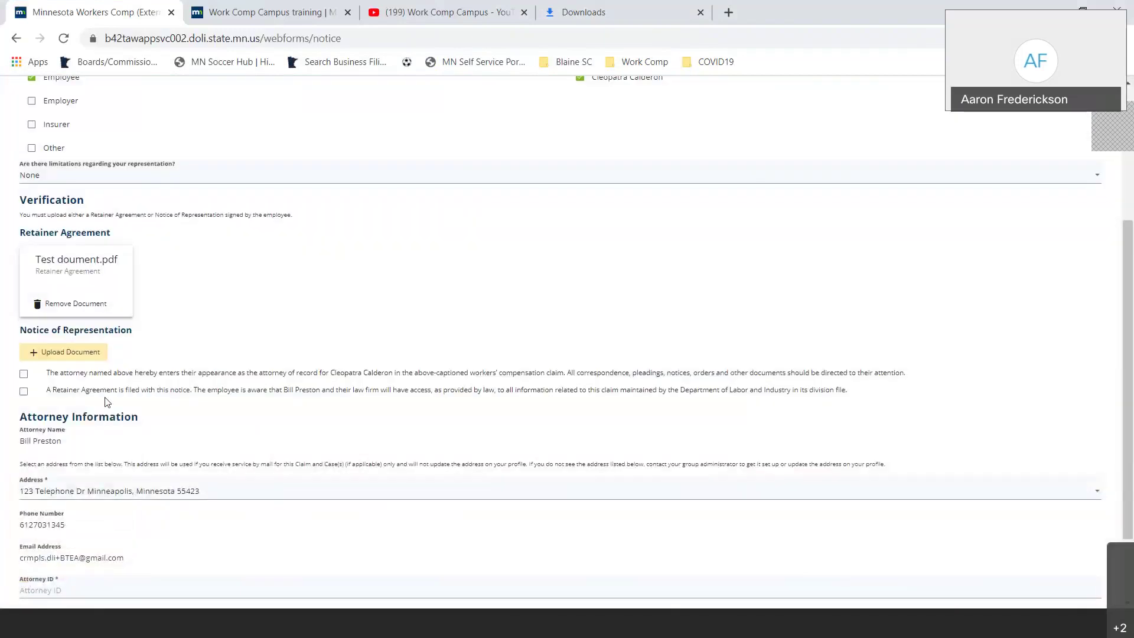
- Upload Test document.pdf as the Notice of Representation and tick both attestation statements
left_click(58, 352)
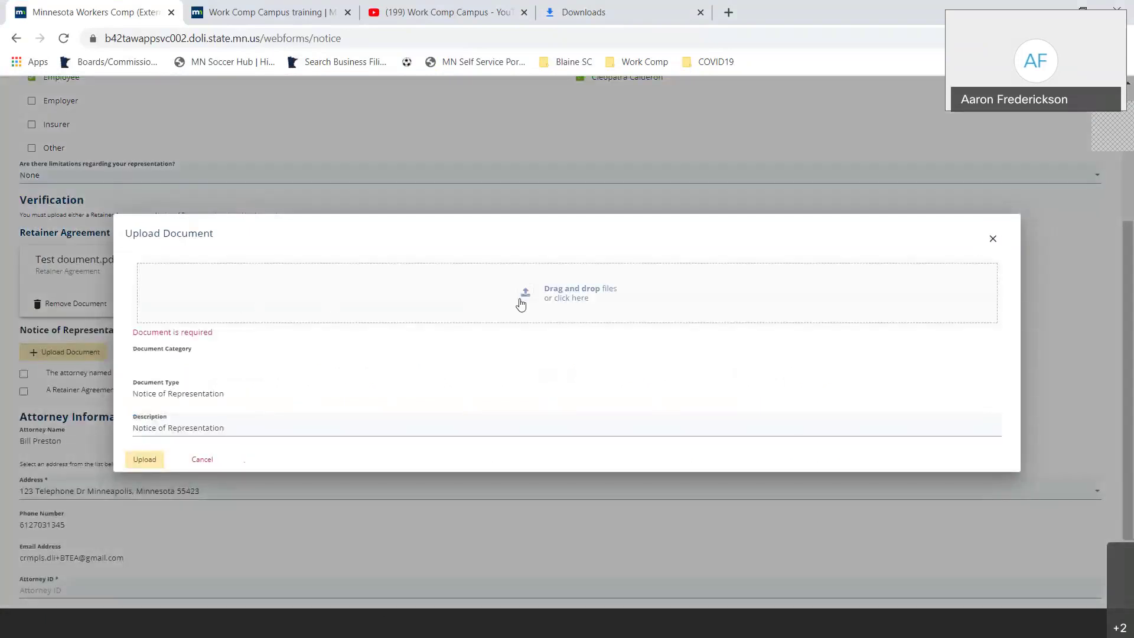
left_click(480, 301)
double_click(190, 298)
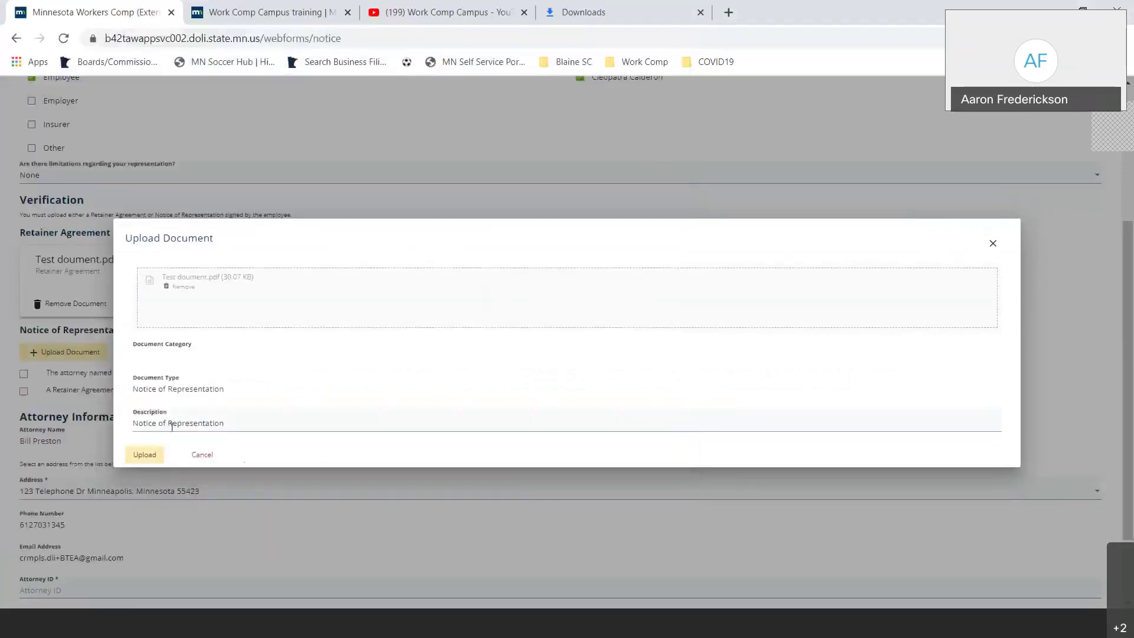
left_click(144, 455)
scroll(44, 426, "down", 1)
left_click(23, 362)
left_click(23, 379)
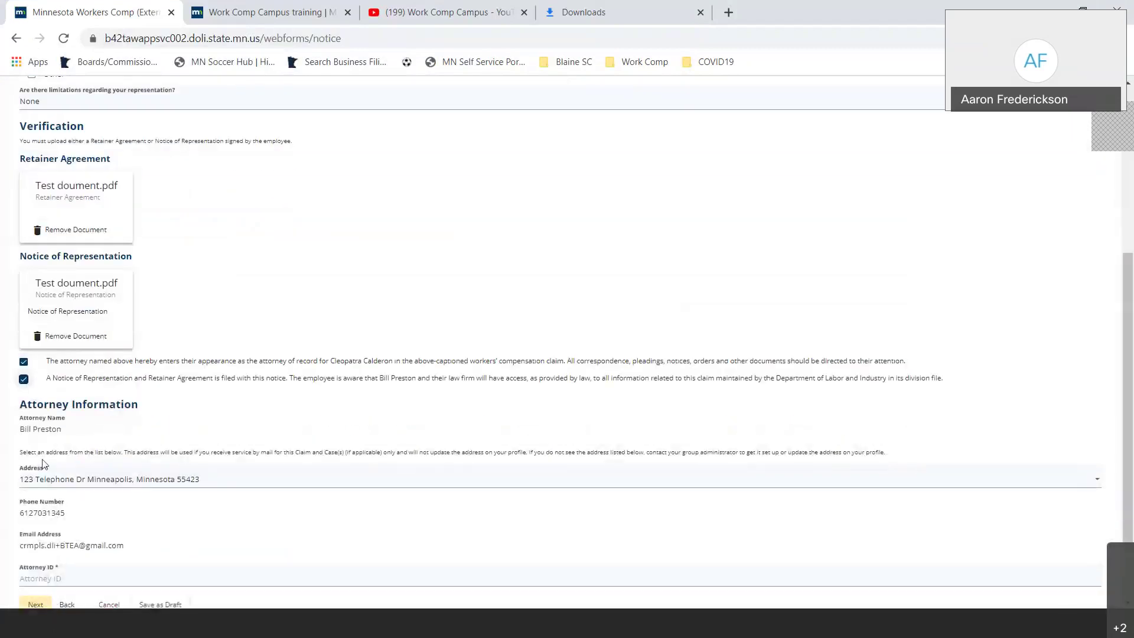
scroll(45, 466, "down", 2)
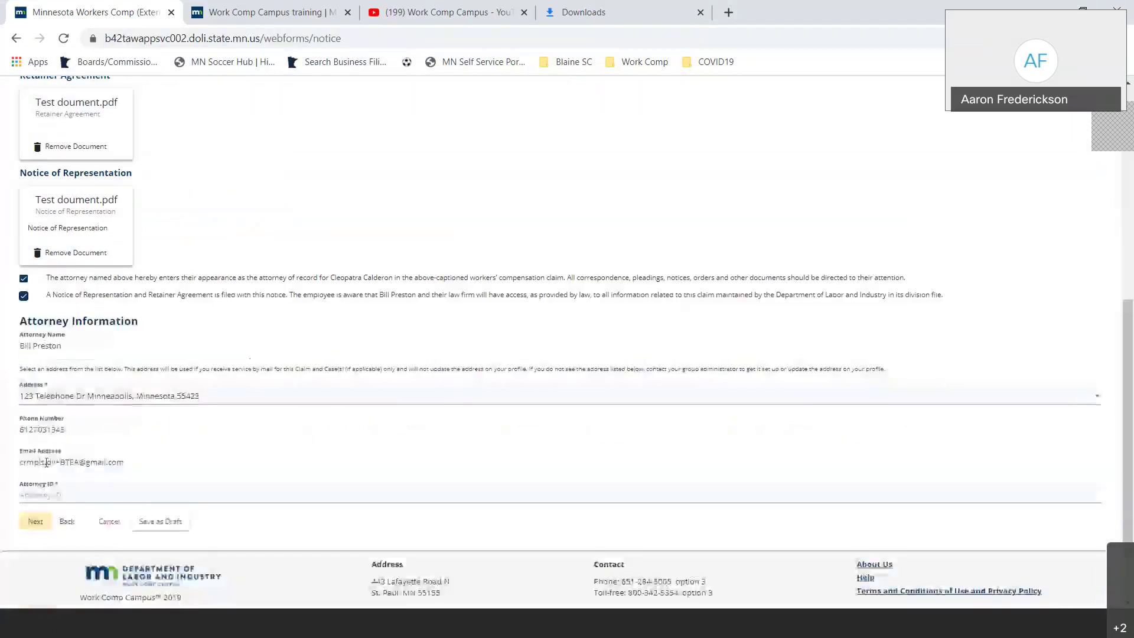
left_click(44, 493)
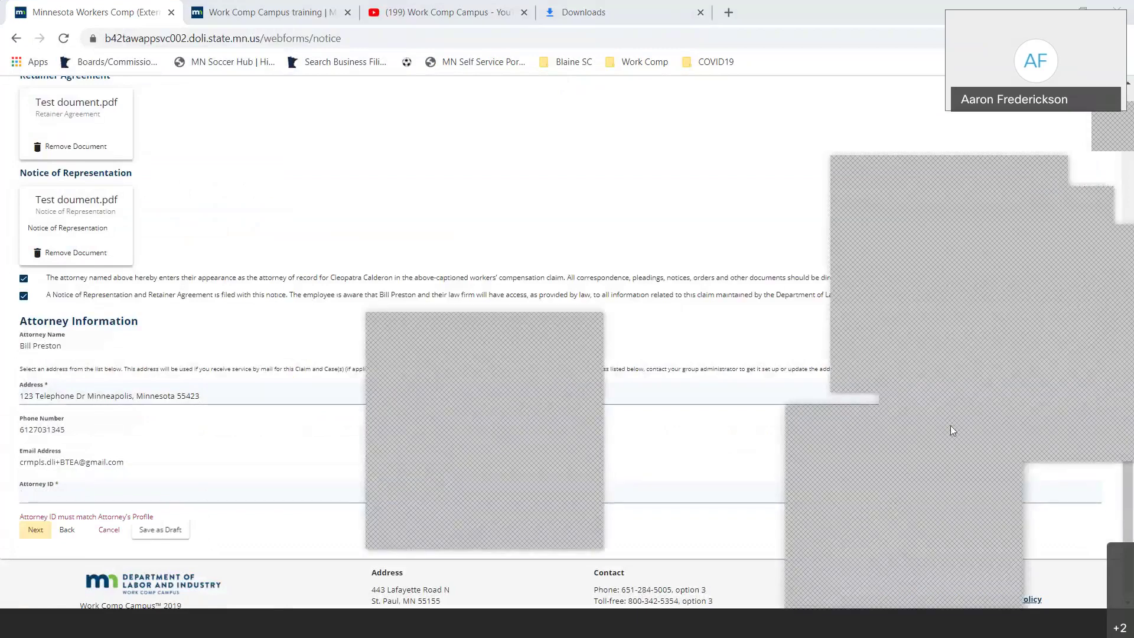
left_click(80, 494)
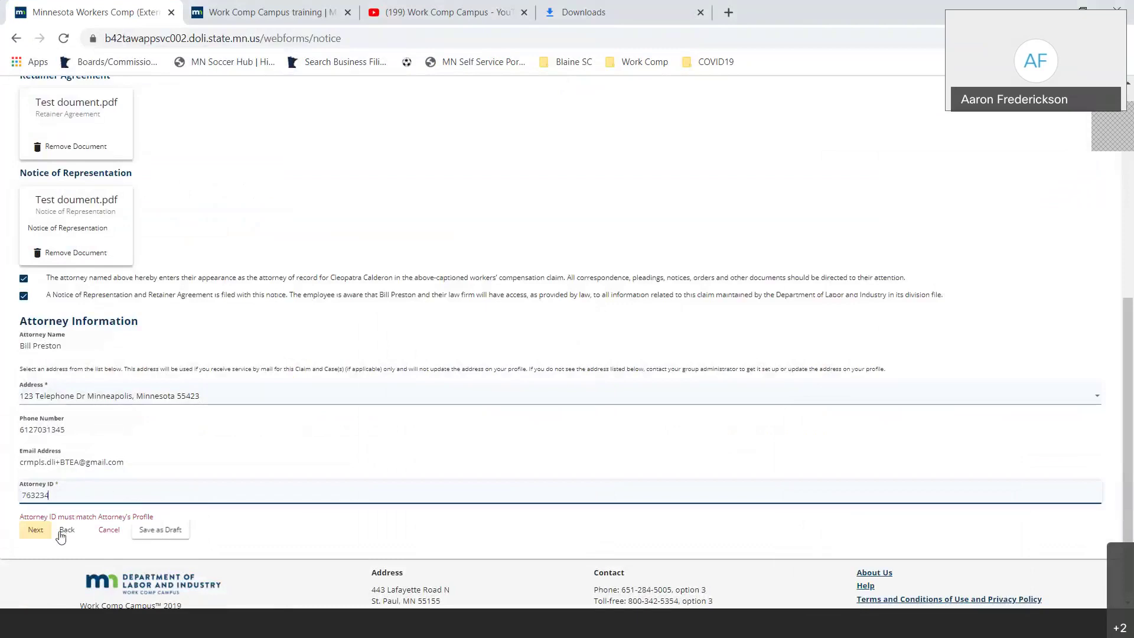
left_click(43, 533)
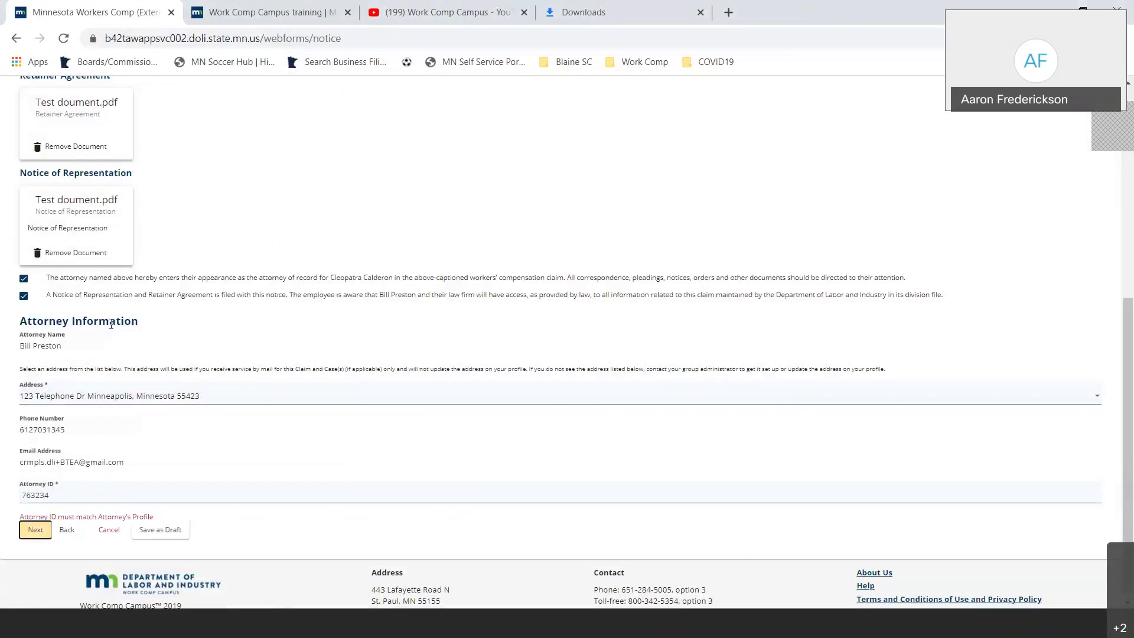
scroll(157, 293, "up", 3)
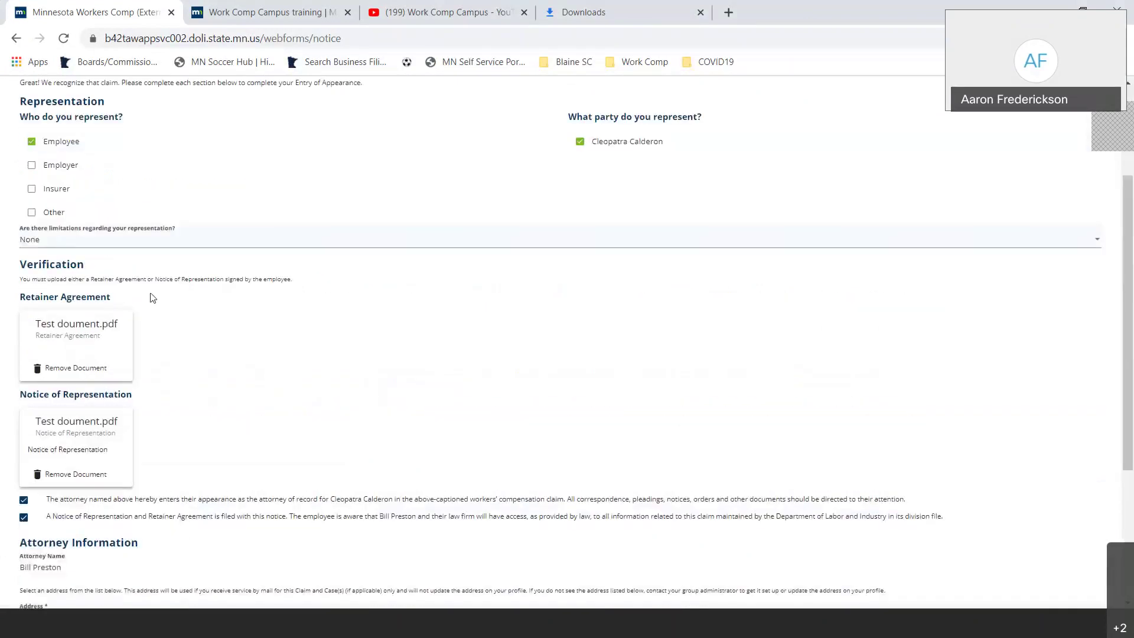
scroll(157, 293, "up", 2)
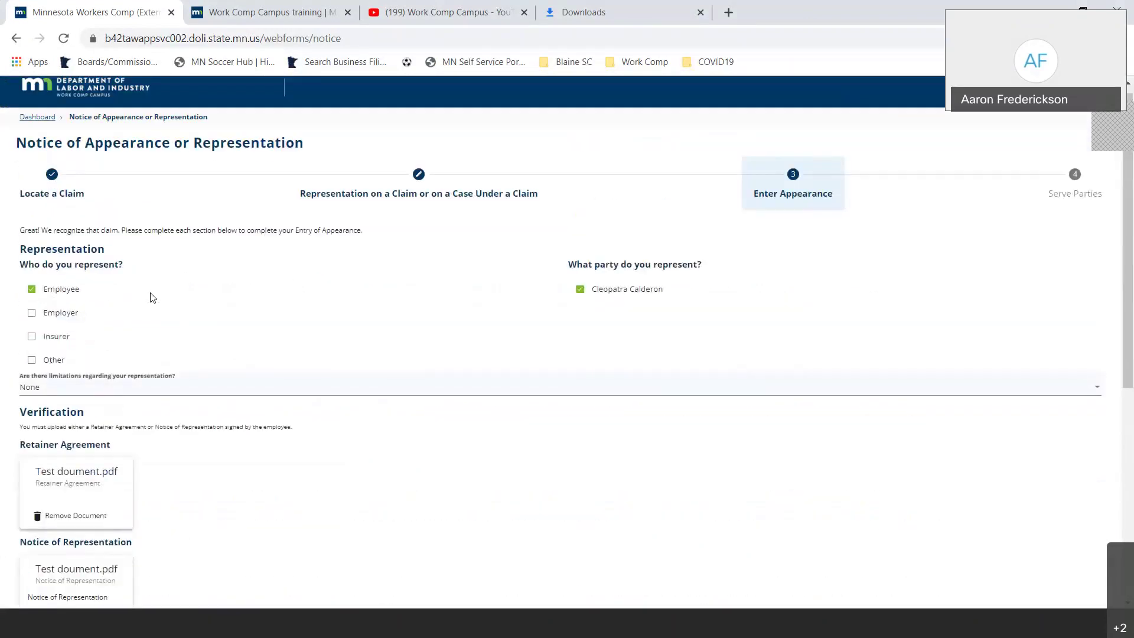
scroll(152, 297, "down", 5)
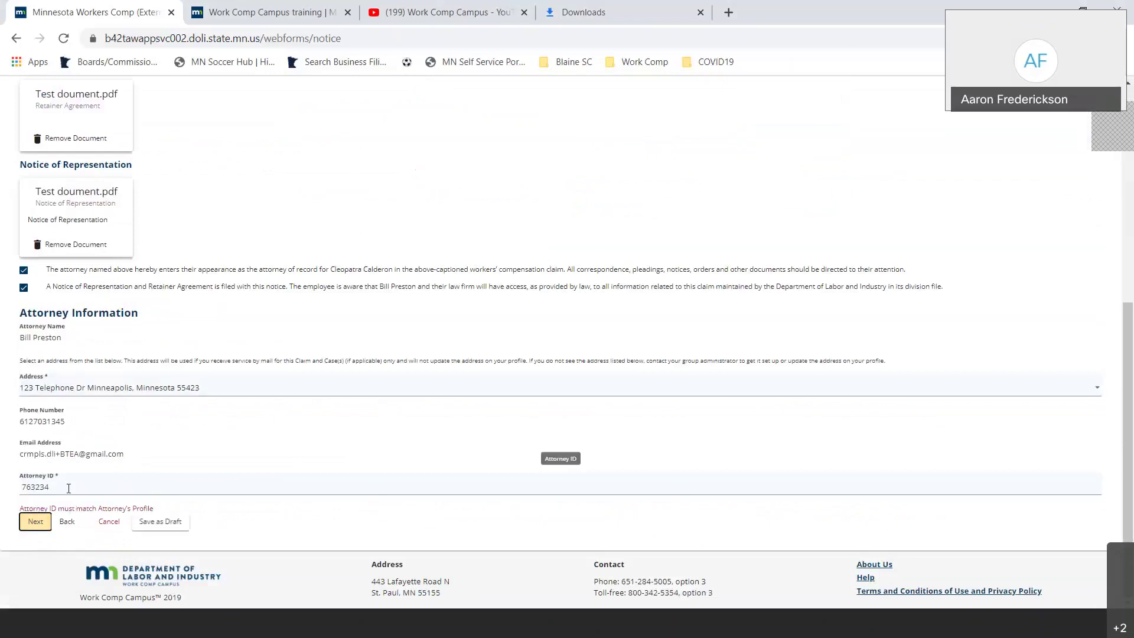
left_click(69, 488)
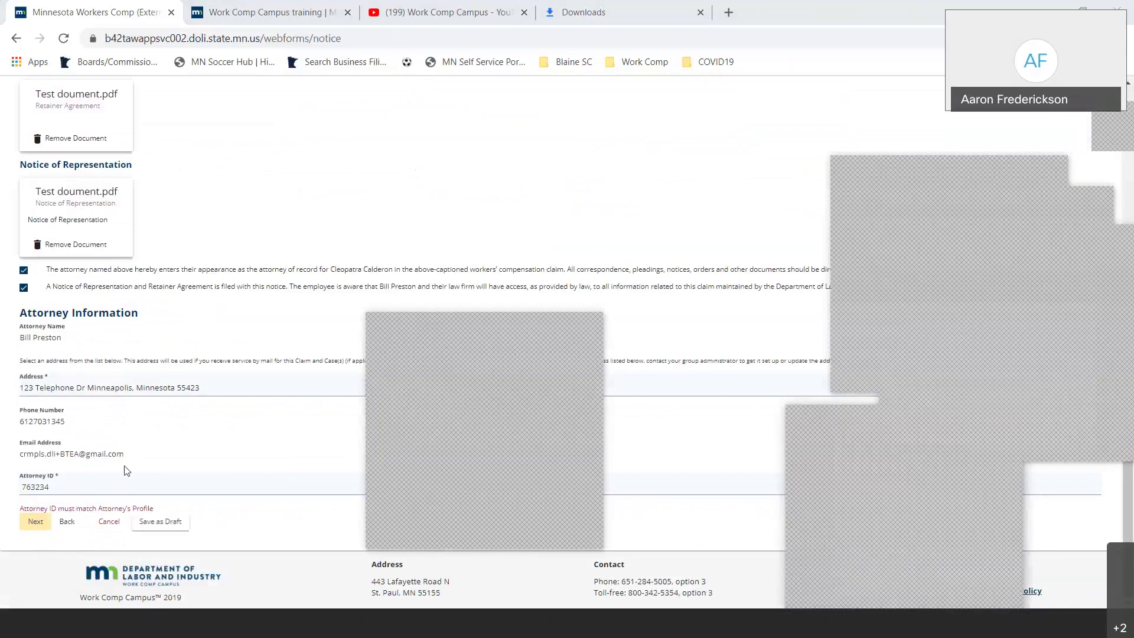
left_click(72, 490)
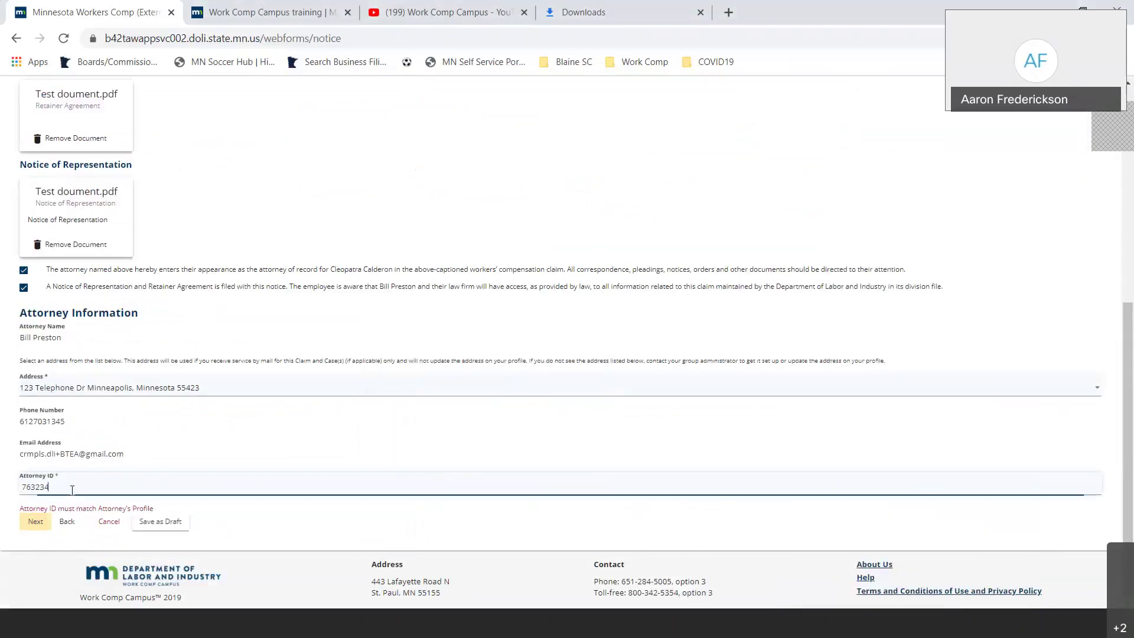
key("BackSpace")
key("BackSpace")
key("BackSpace")
key("BackSpace")
left_click(72, 488)
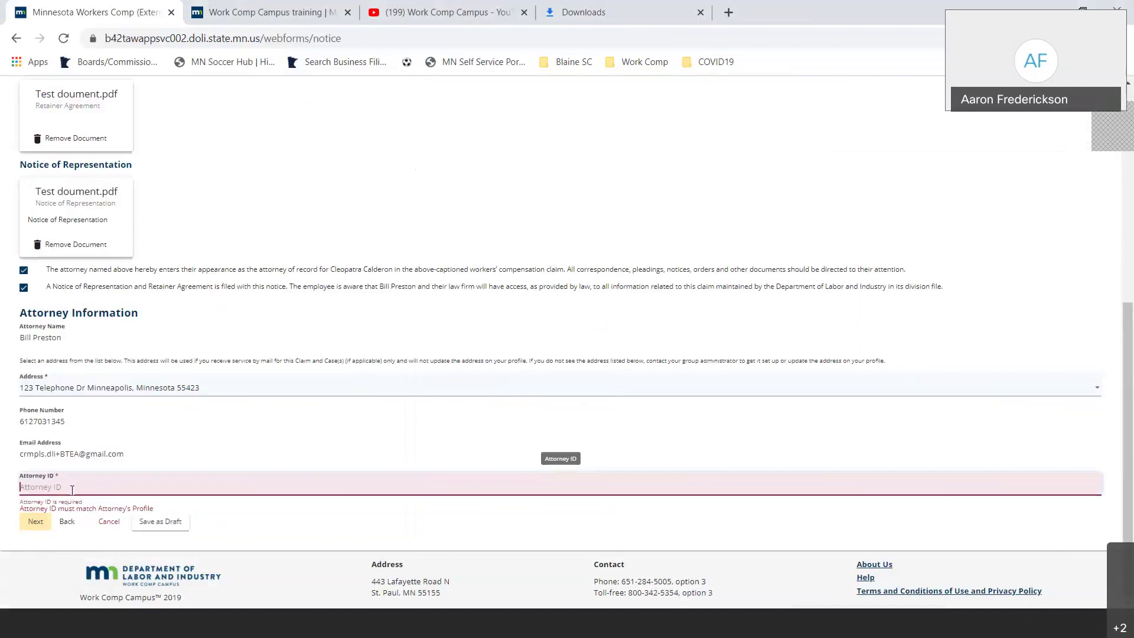
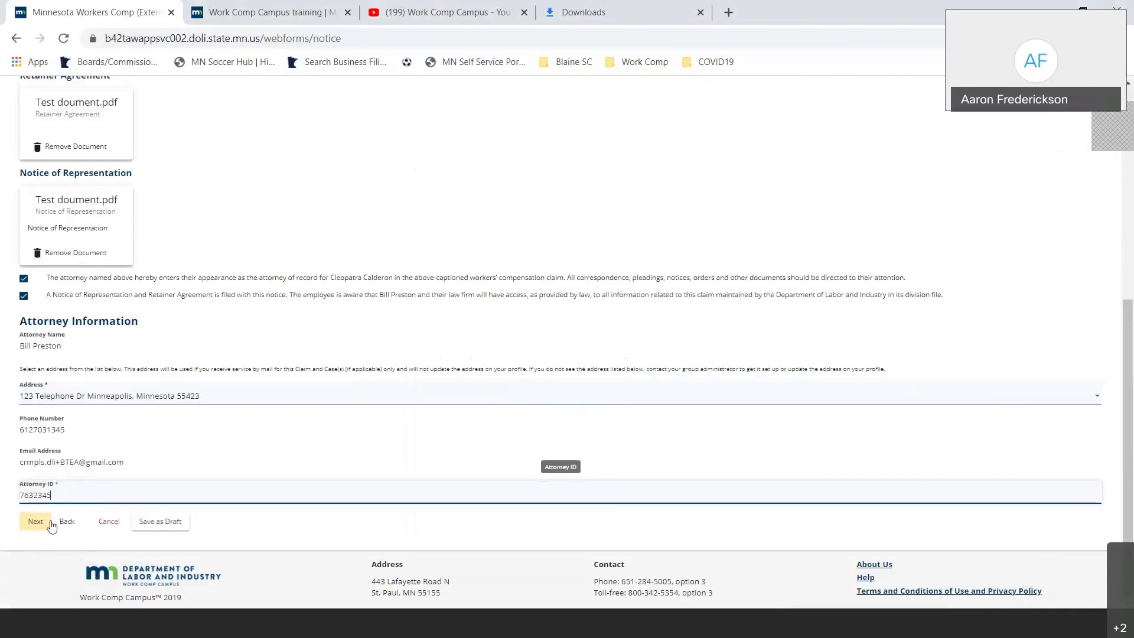
left_click(51, 522)
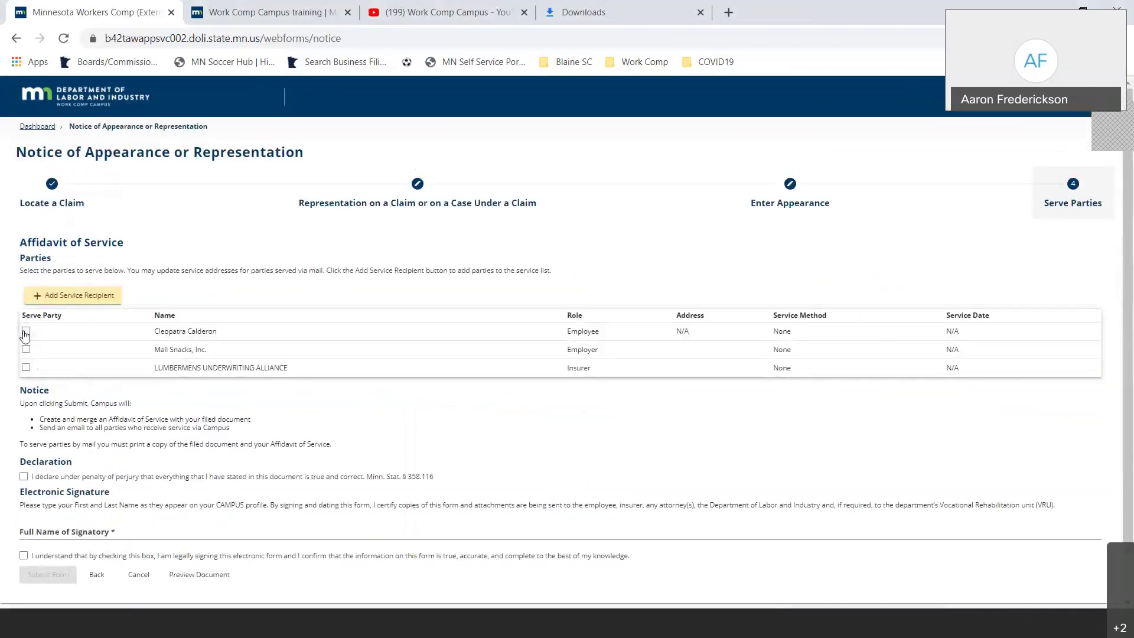
- Serve the employee, employer and insurer, and accept the declaration under penalty of perjury
left_click(26, 331)
left_click(26, 349)
left_click(28, 368)
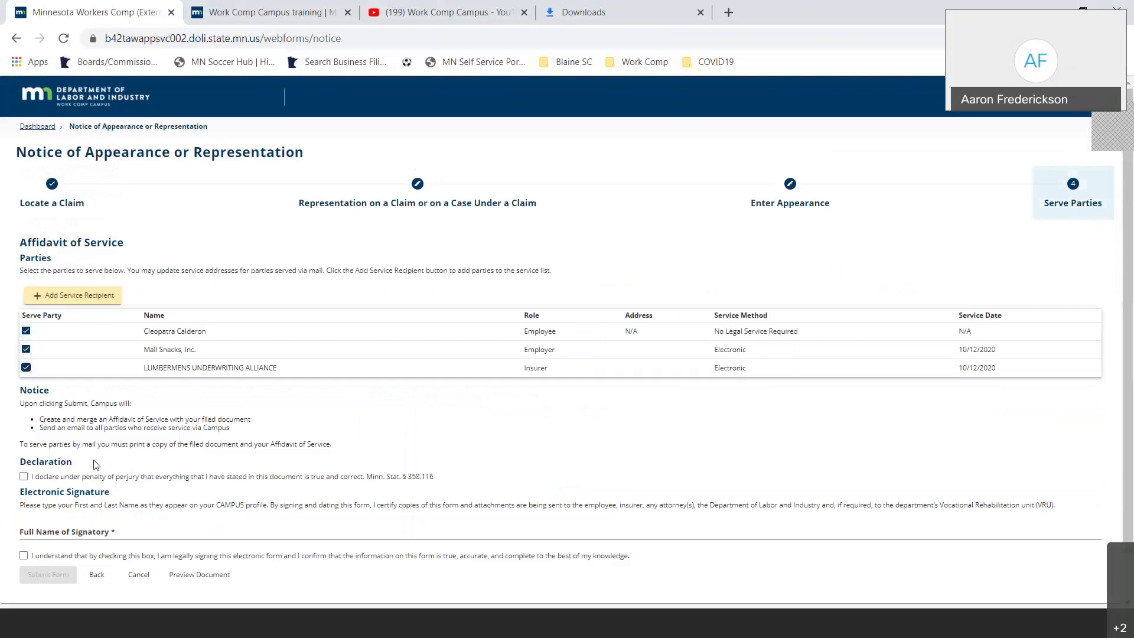
left_click(26, 478)
- Autofill the signatory's full name, acknowledge the electronic signature, and submit the notice
left_click(55, 532)
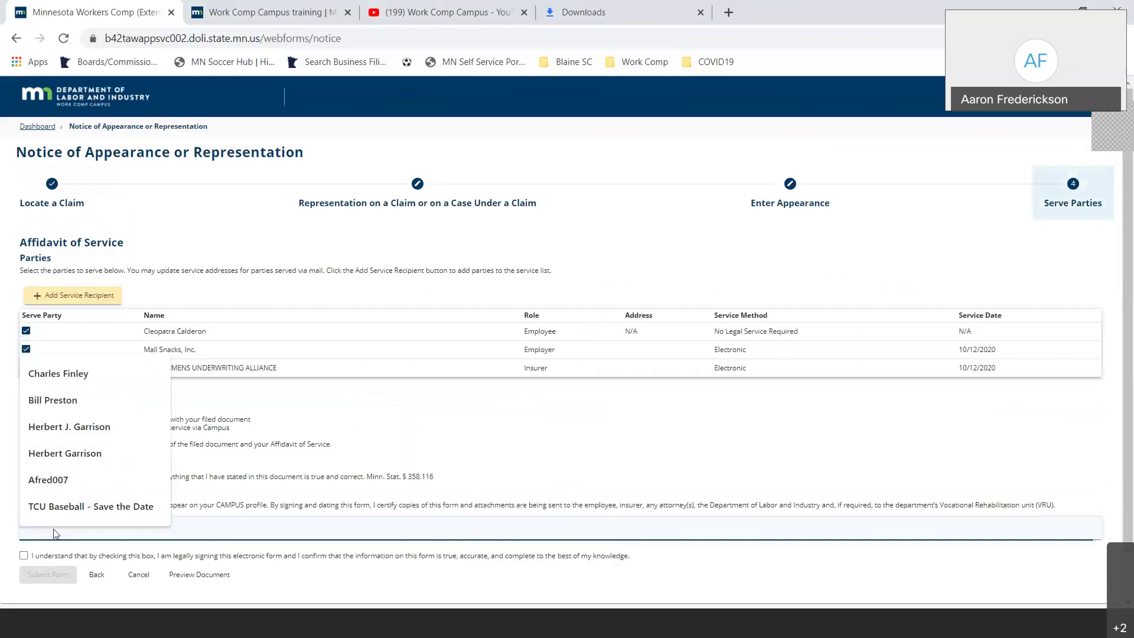
left_click(52, 400)
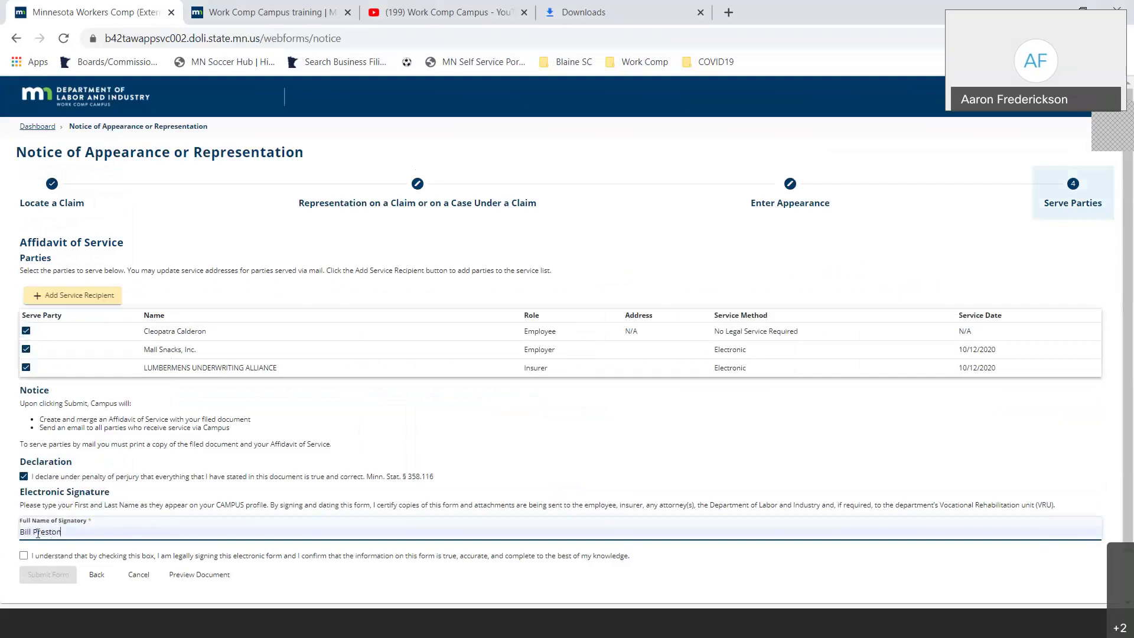
left_click(26, 556)
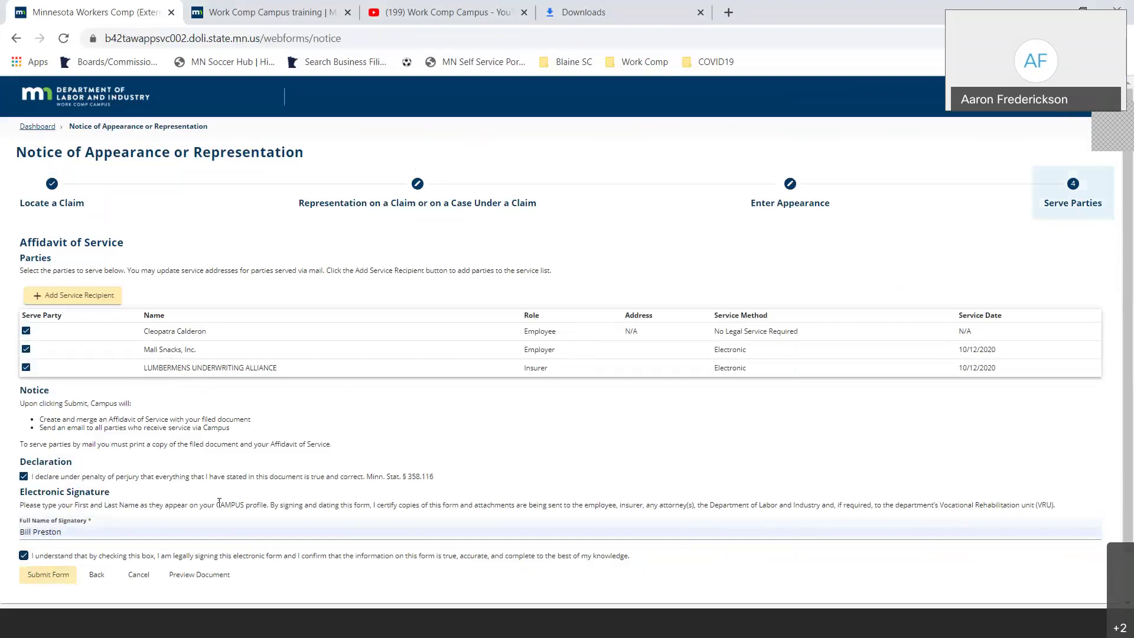
left_click(63, 580)
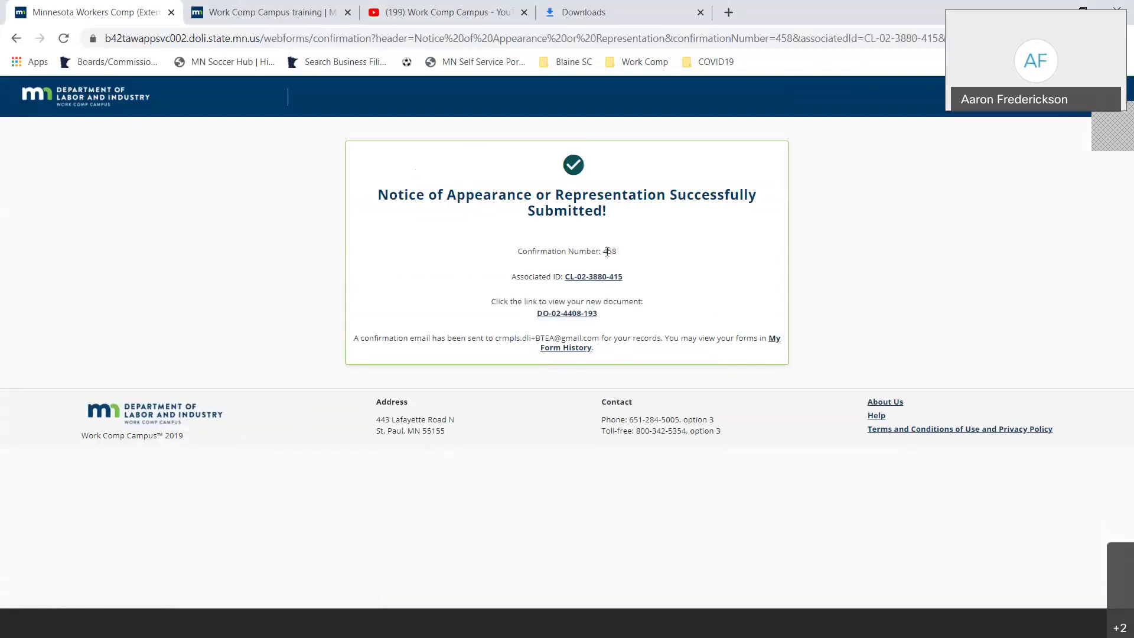
- Open the newly generated notice PDF and scroll through its pages, including the affidavit of service
left_click(567, 314)
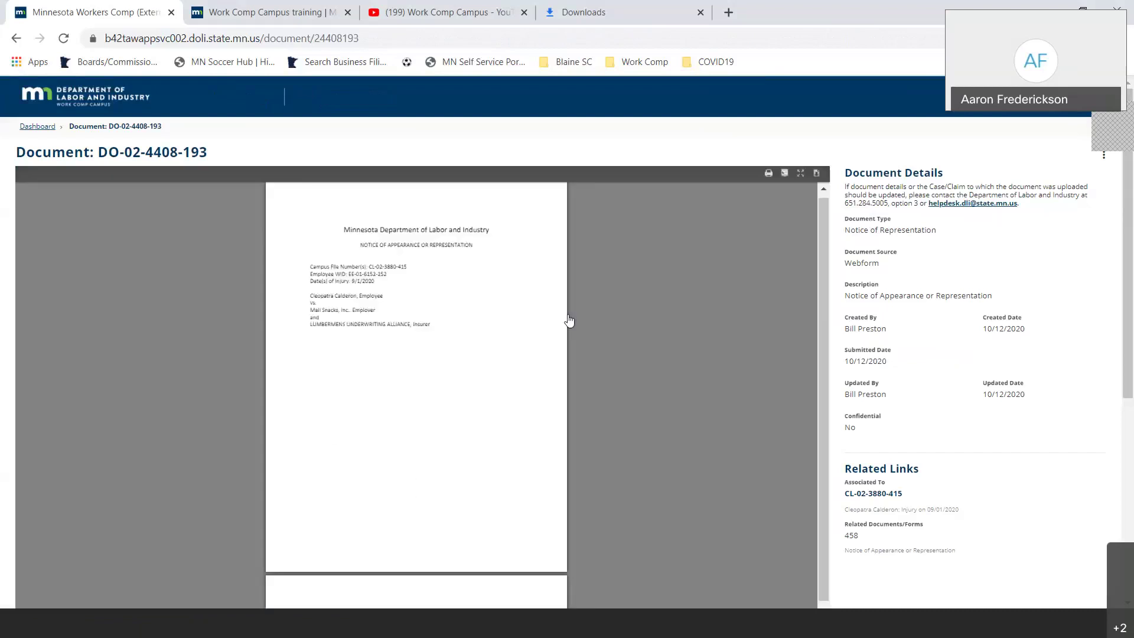
scroll(470, 433, "down", 10)
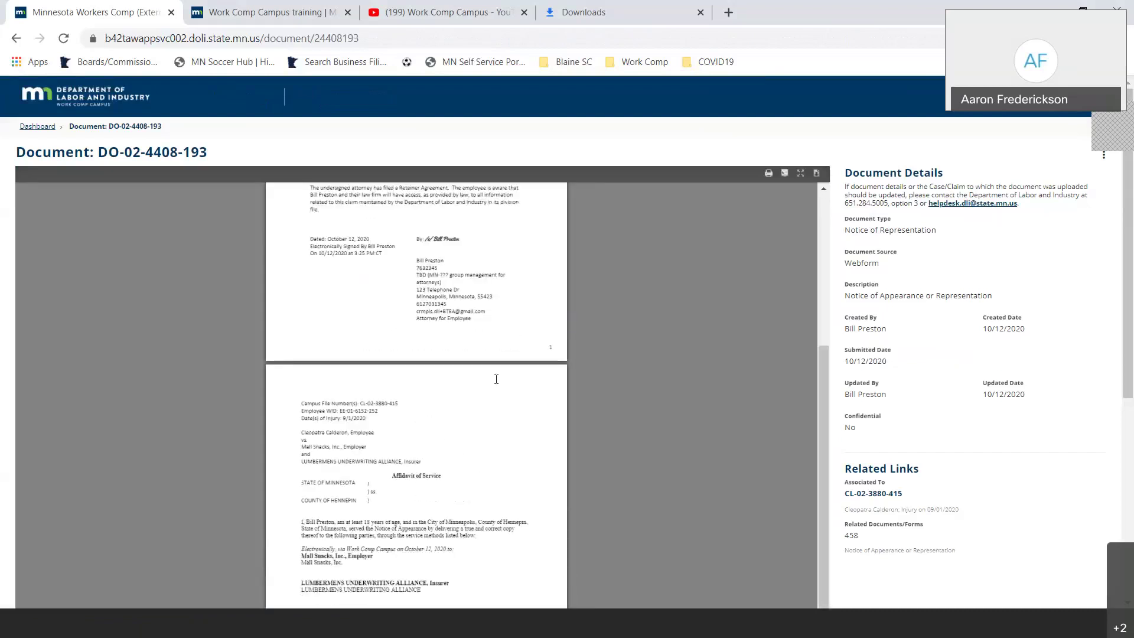
scroll(495, 387, "down", 3)
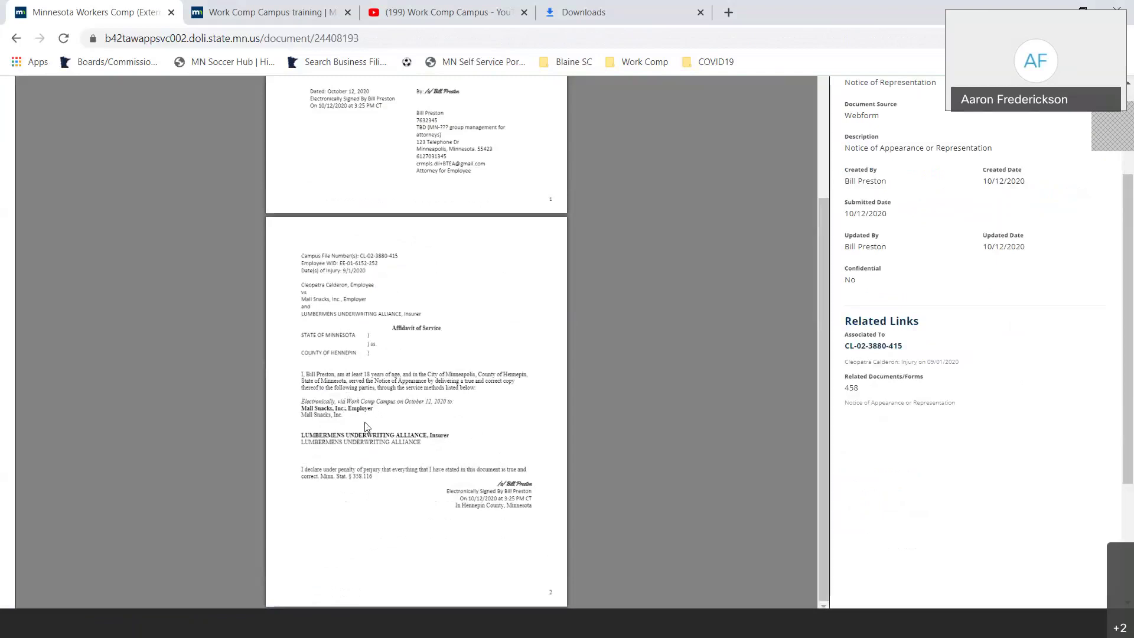
scroll(414, 414, "up", 3)
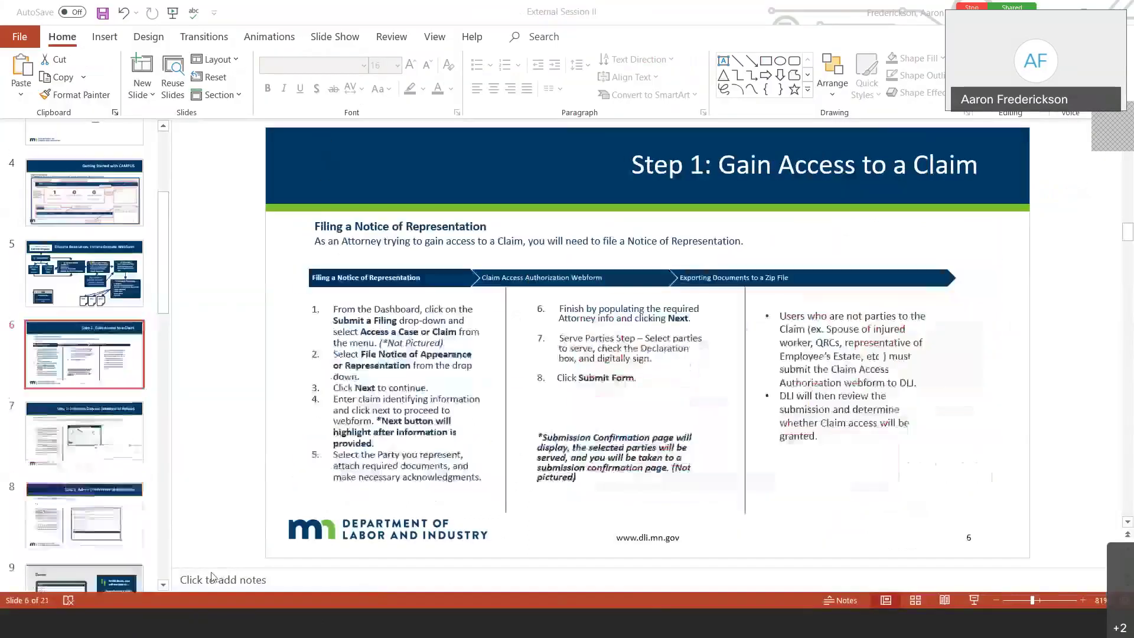
- Return to the Campus 101 - Revised deck and move past Forms Queue to slide 7, Viewing Notifications
left_click(252, 565)
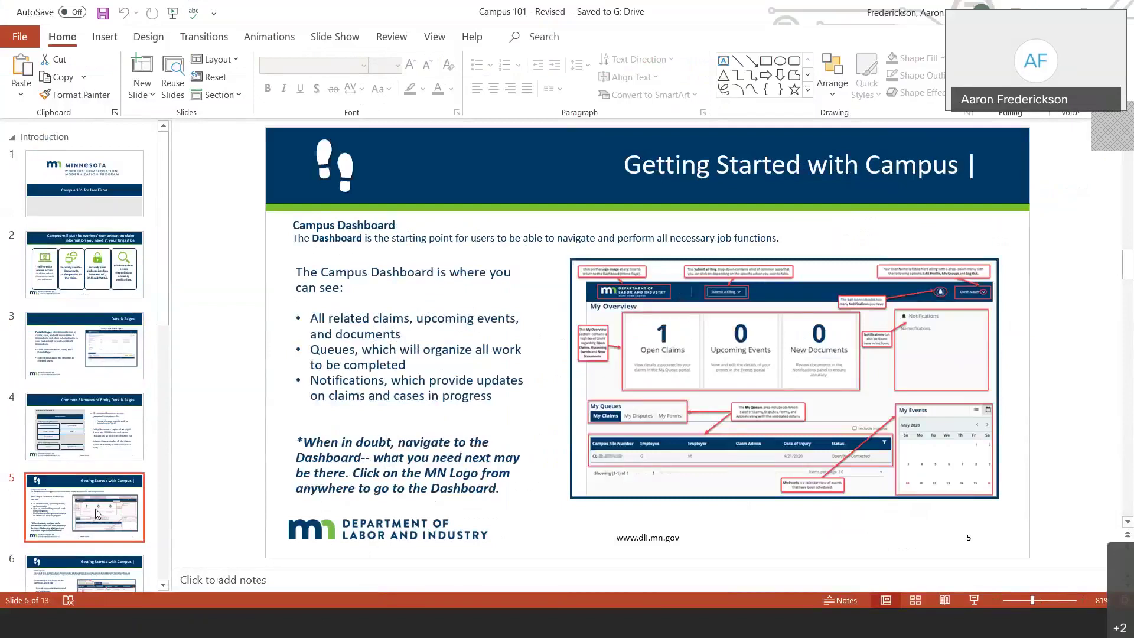
key("Down")
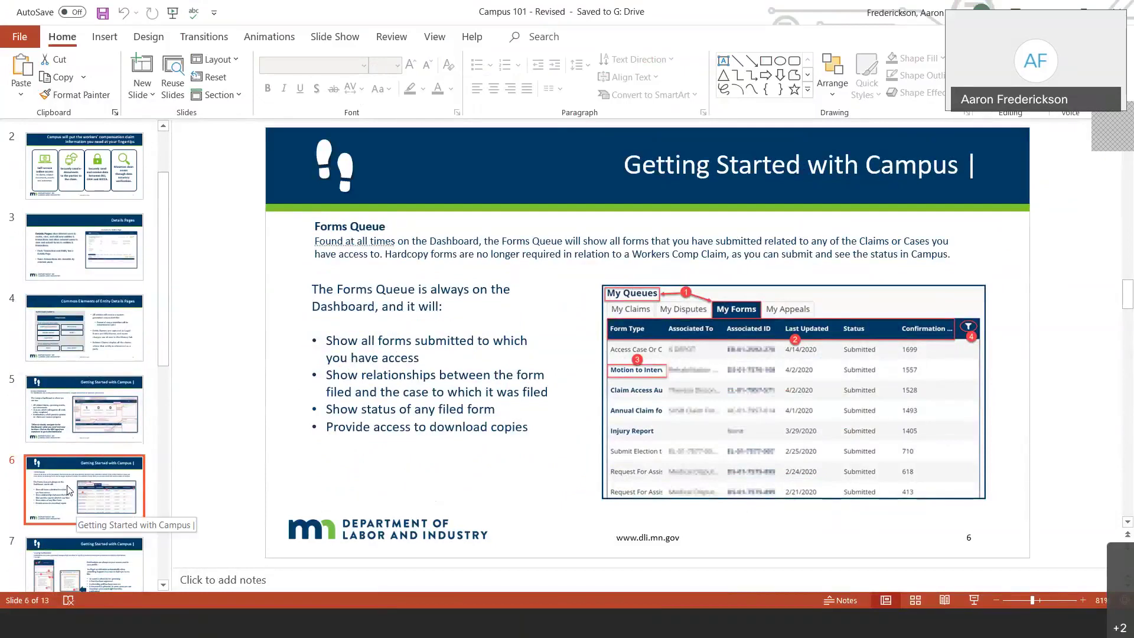
scroll(68, 489, "down", 1)
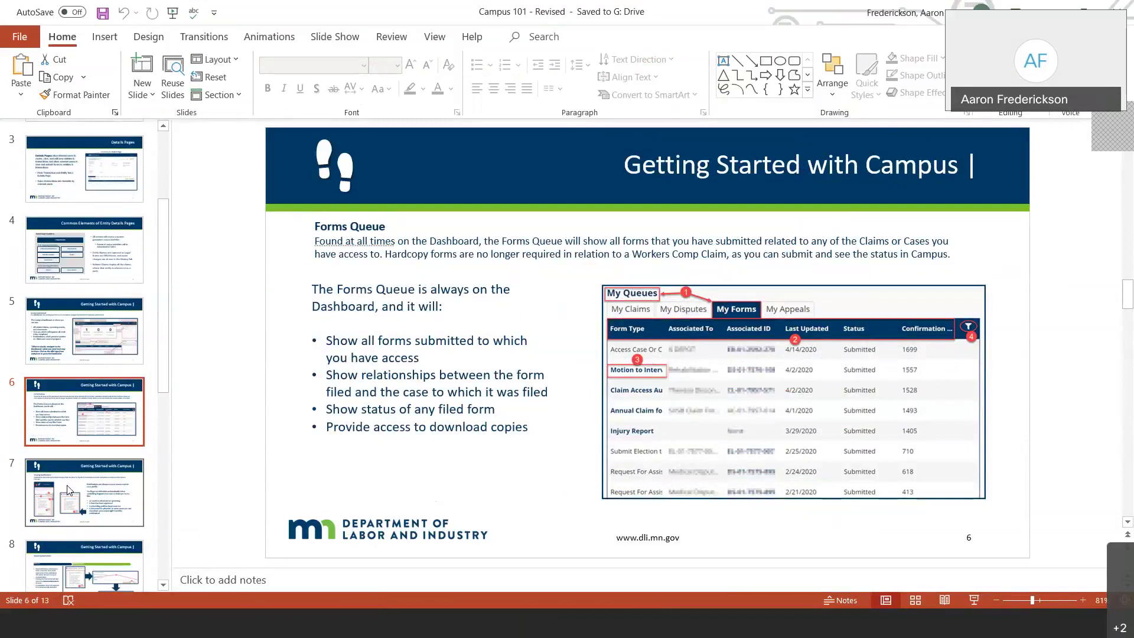
left_click(71, 484)
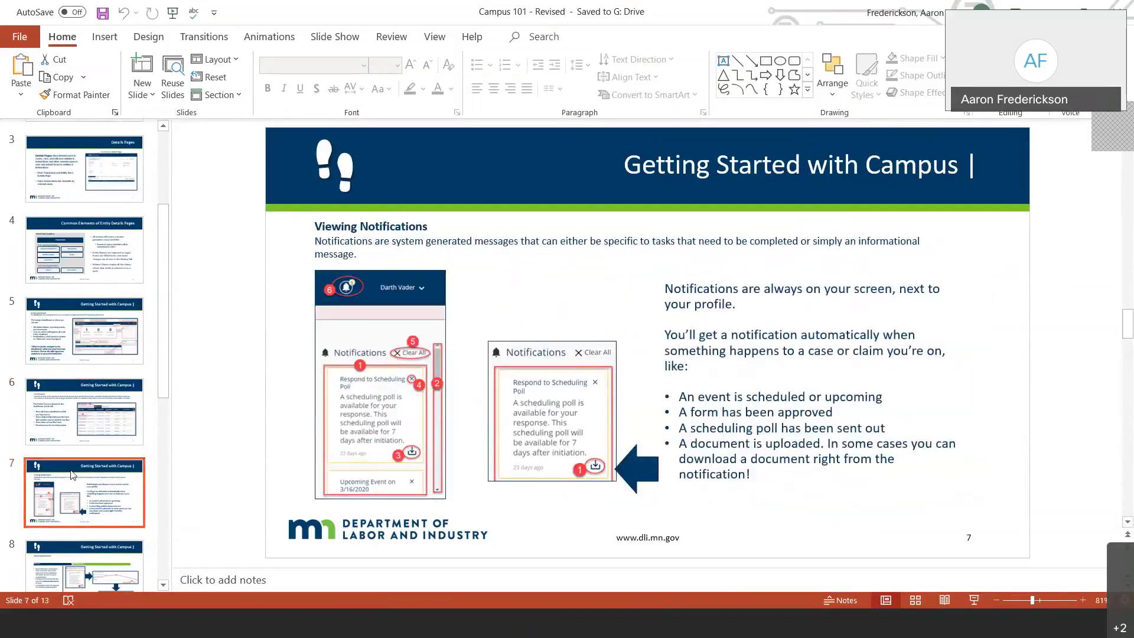
scroll(70, 474, "down", 3)
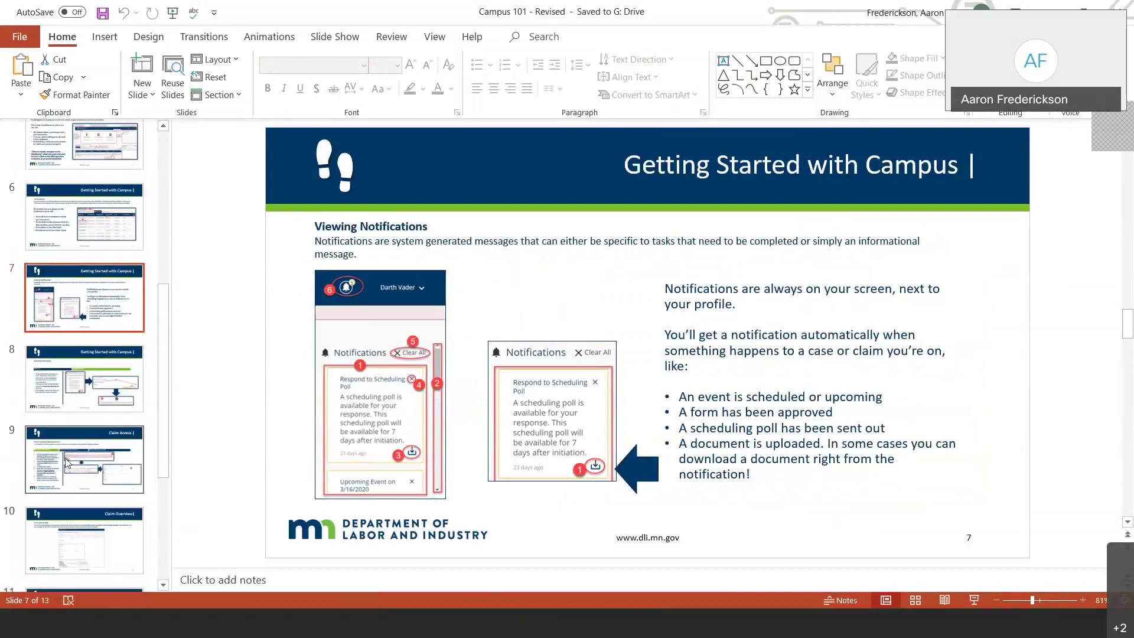
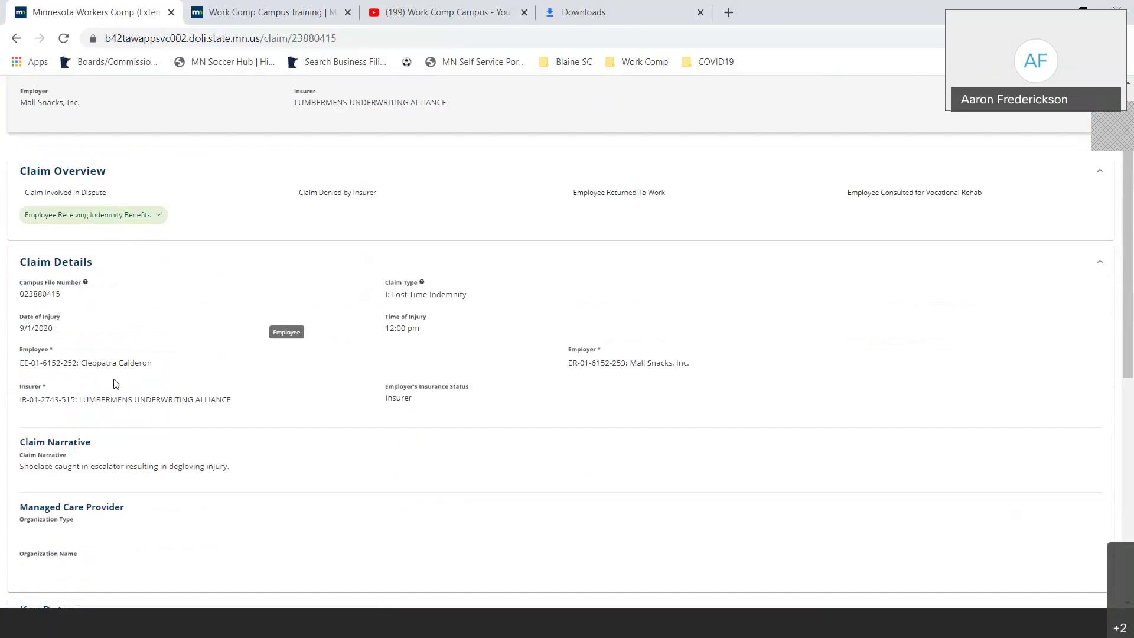
- Download the newest document from the claim's Documents tab using its kebab menu
scroll(95, 387, "down", 2)
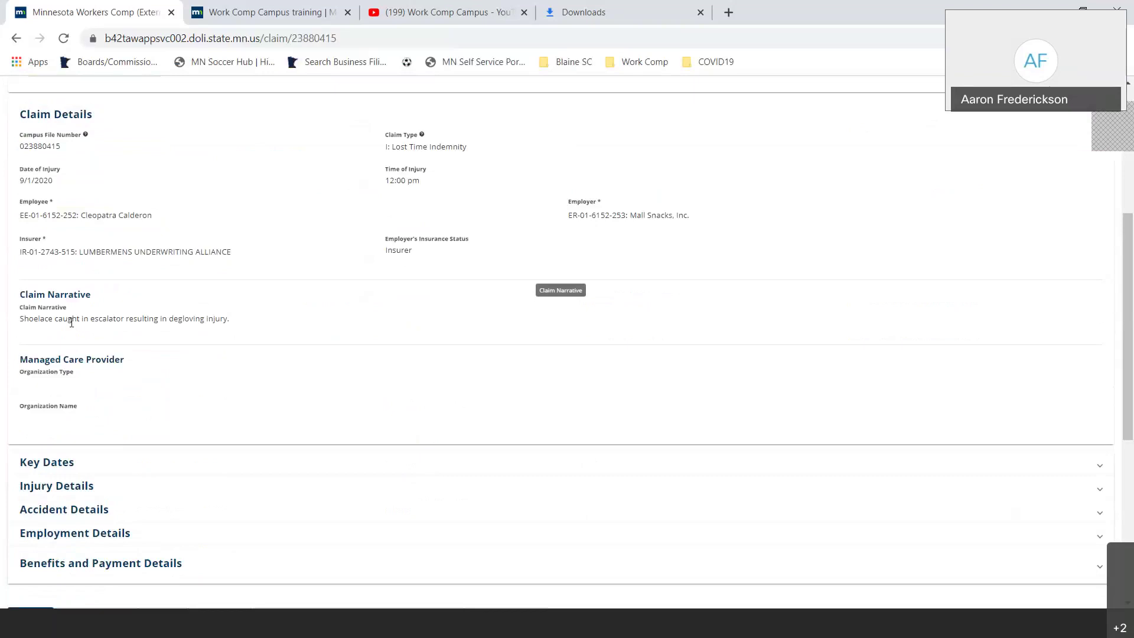
scroll(62, 324, "down", 2)
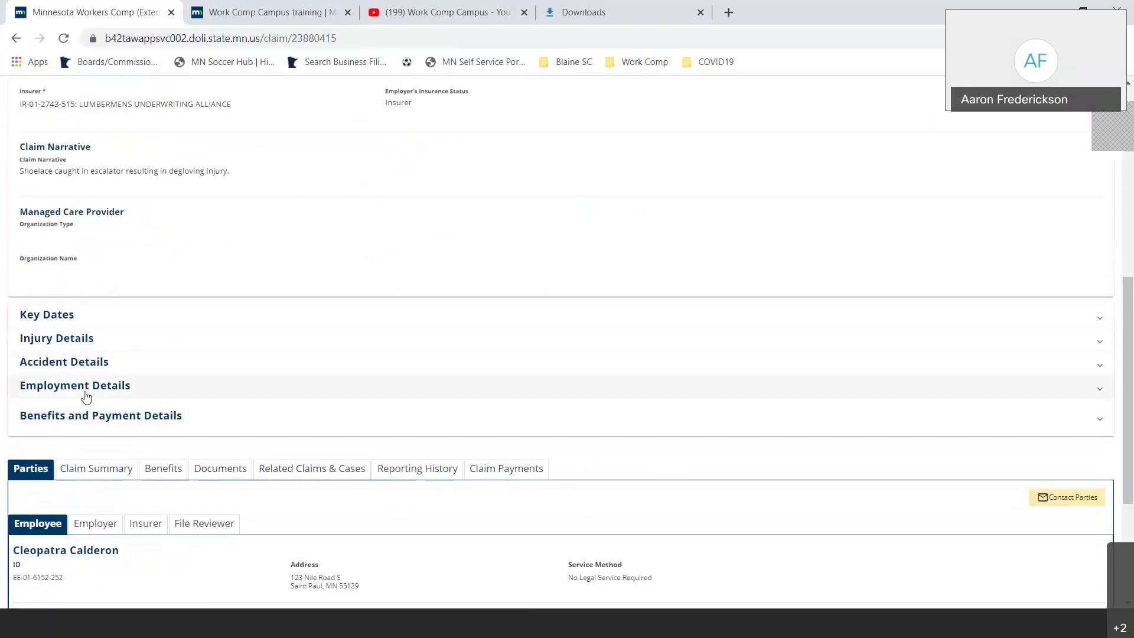
scroll(189, 339, "down", 2)
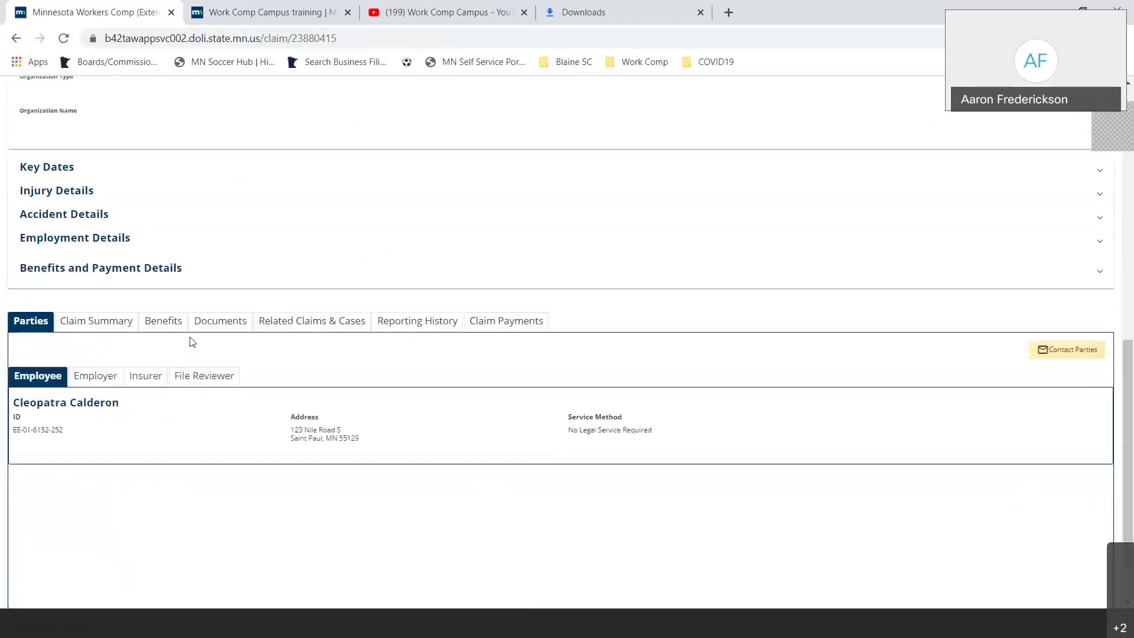
left_click(208, 332)
scroll(208, 334, "down", 1)
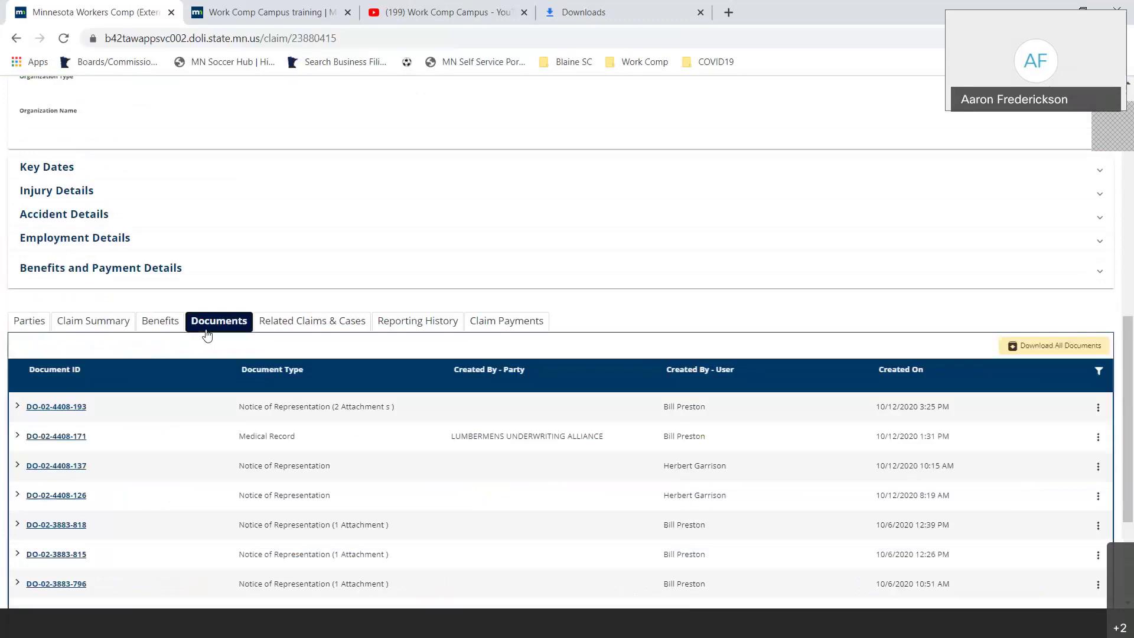
scroll(158, 405, "down", 2)
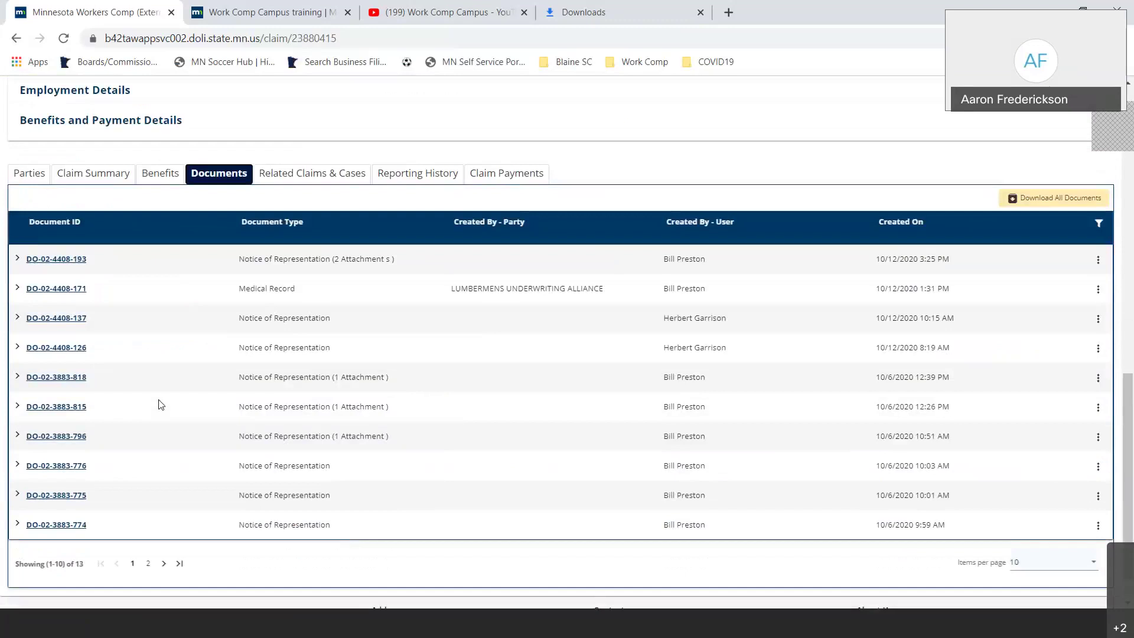
scroll(158, 406, "up", 1)
left_click(1098, 336)
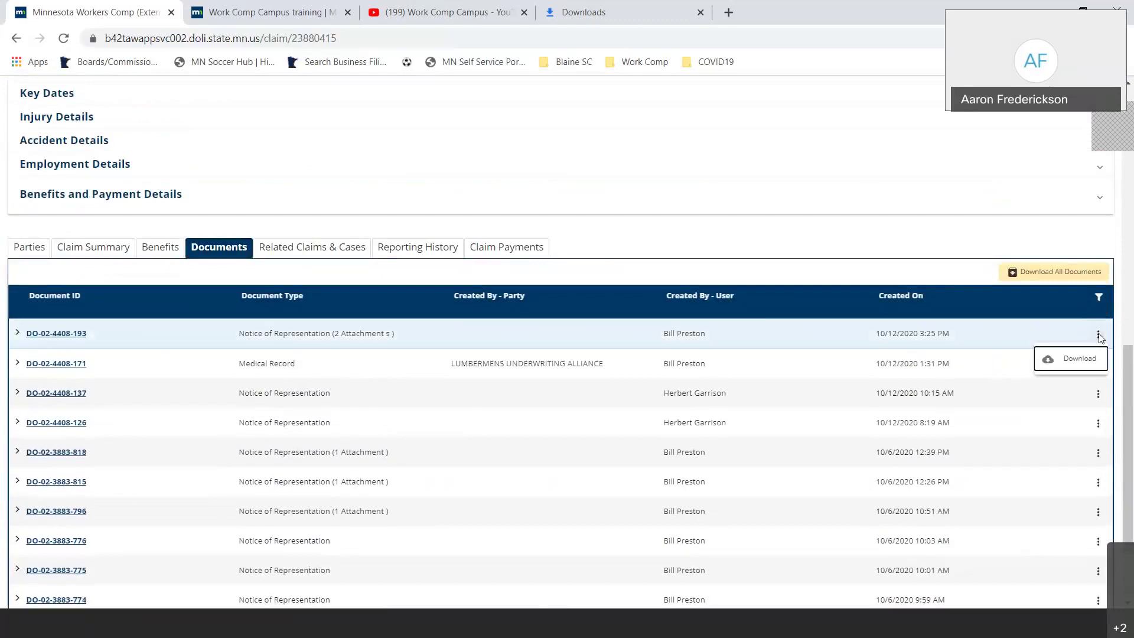
left_click(1080, 358)
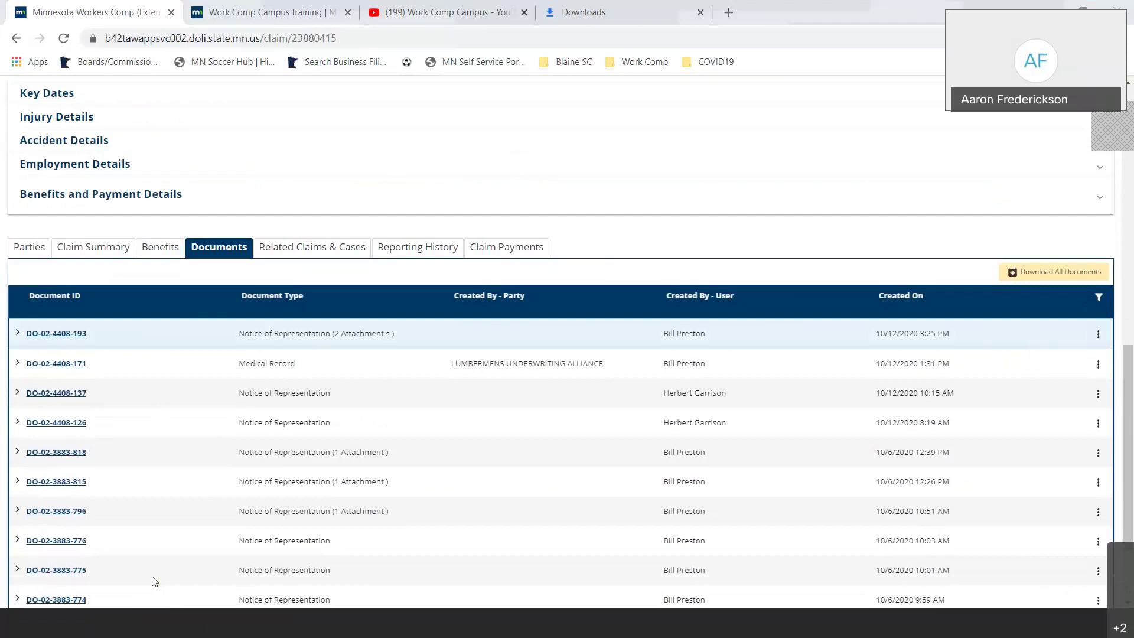
- Review the Parties slide in PowerPoint, then show the claim's Parties tab
key("alt+Tab")
left_click(116, 378)
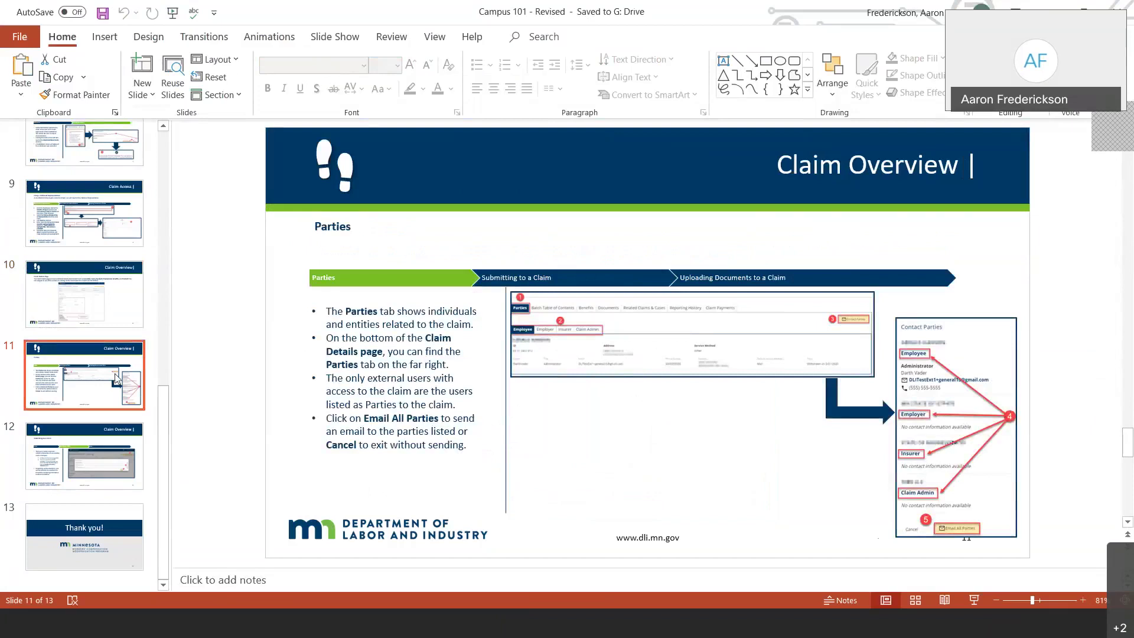
left_click(248, 631)
left_click(26, 247)
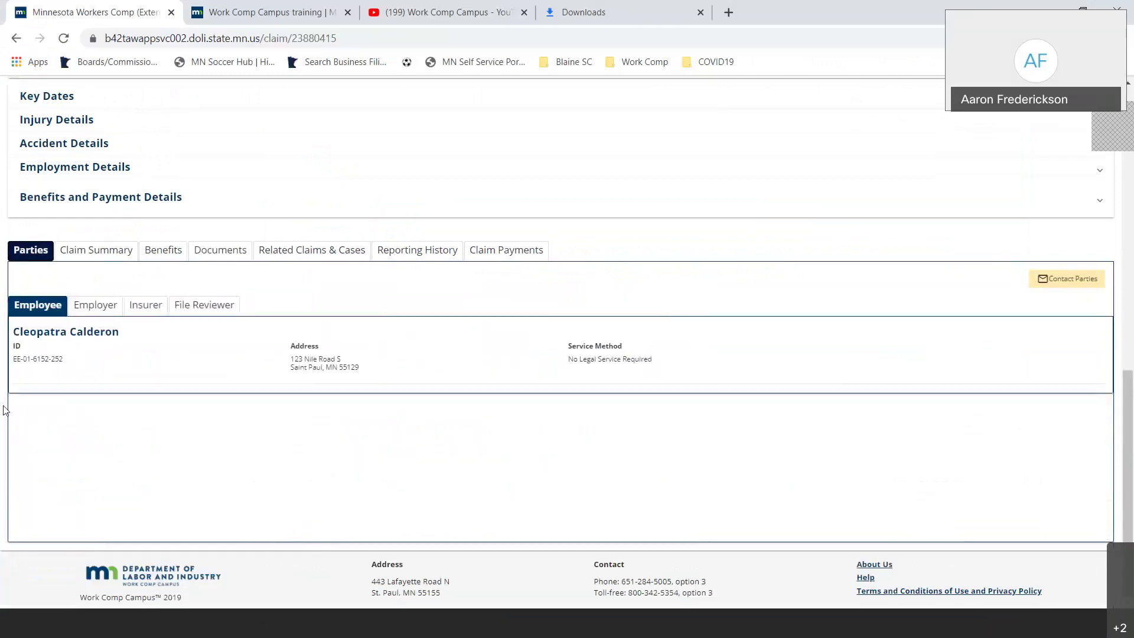
- Check the employer and insurer parties and the all-parties contact list, cancelling the group email
left_click(98, 310)
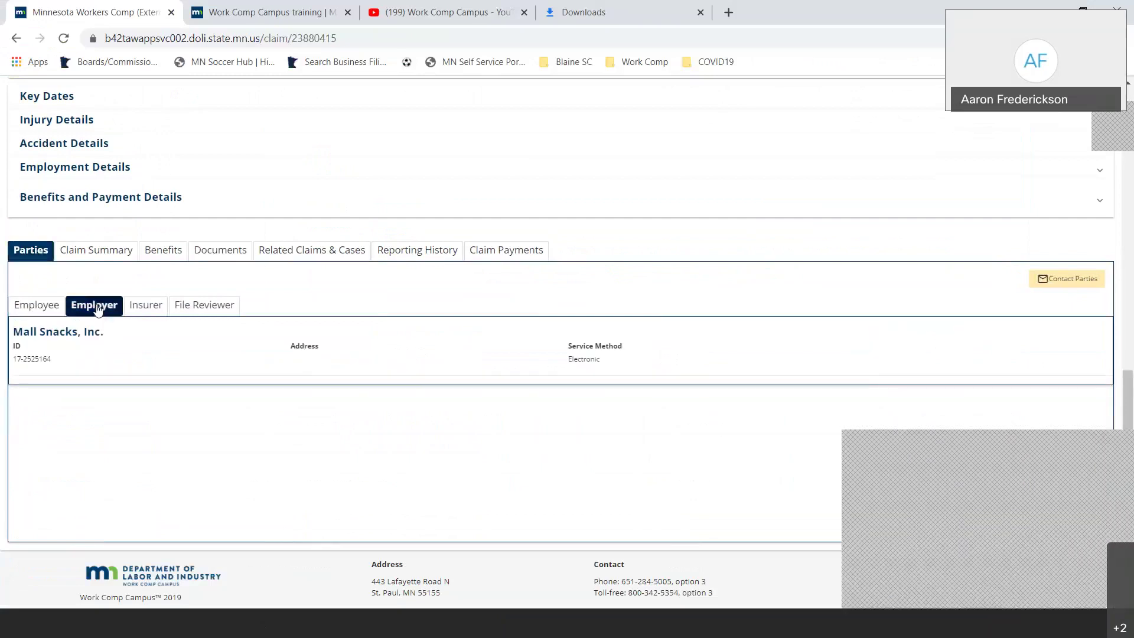
left_click(156, 309)
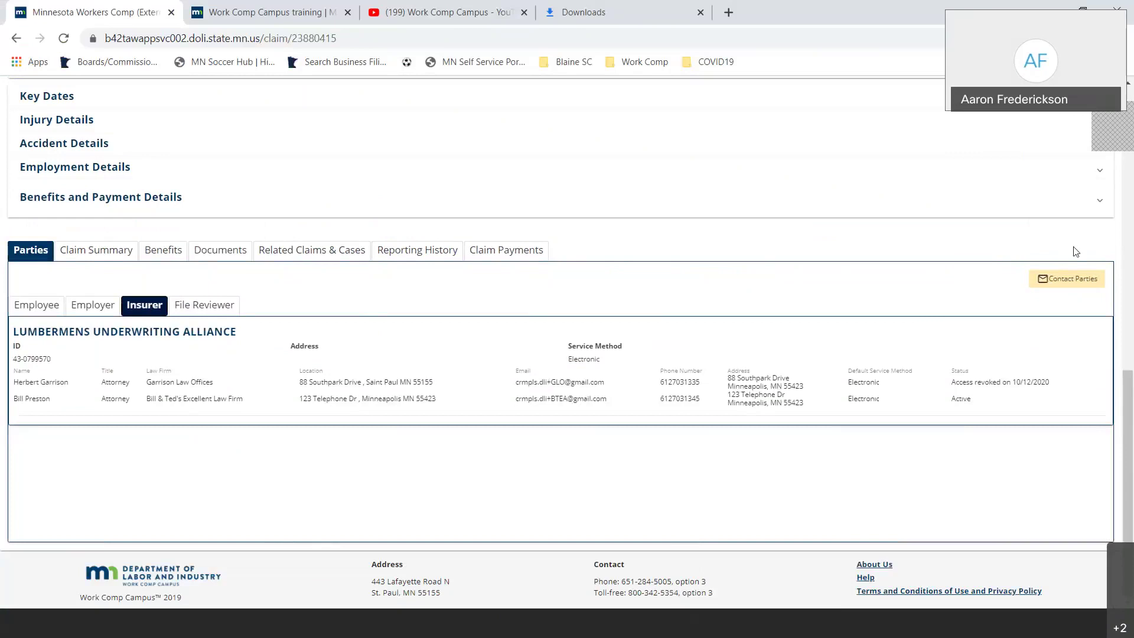
left_click(1072, 279)
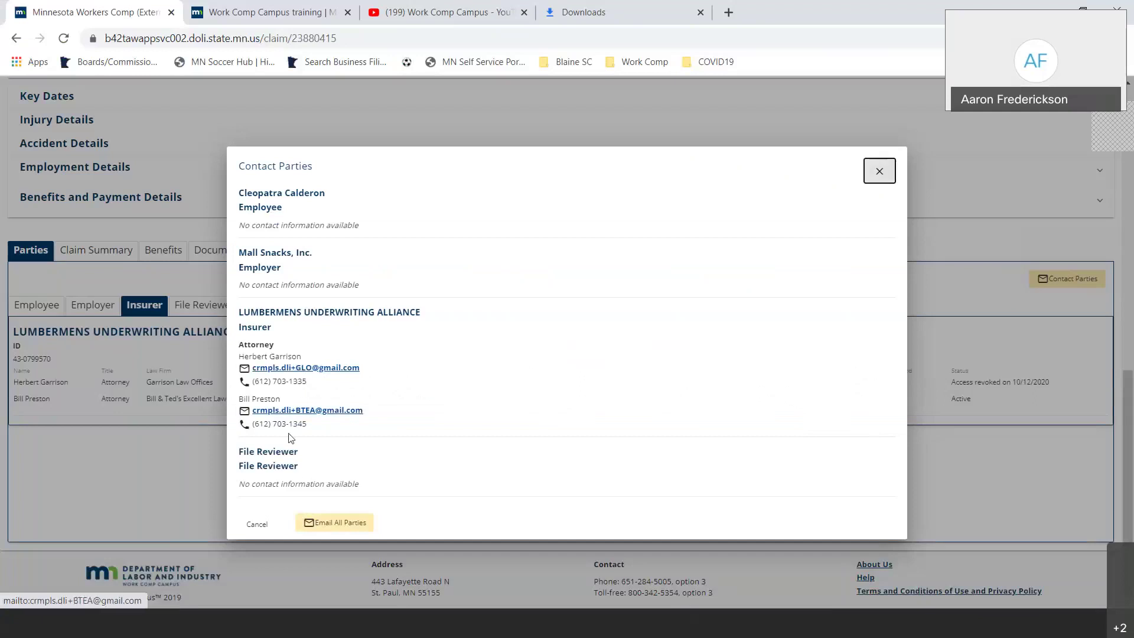
left_click(318, 525)
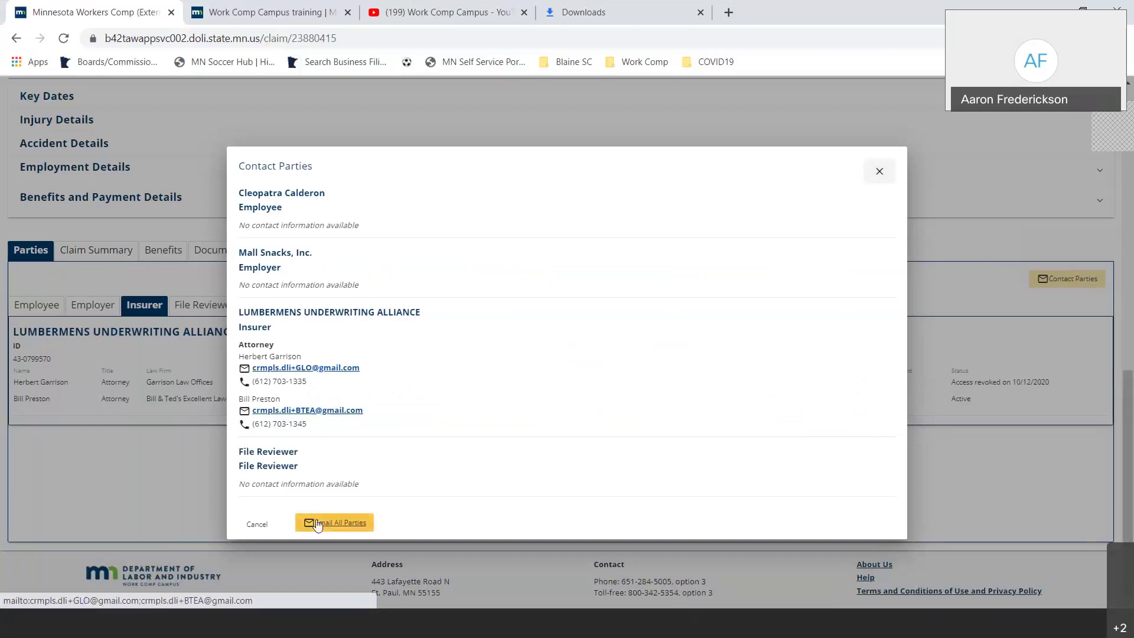
left_click(258, 525)
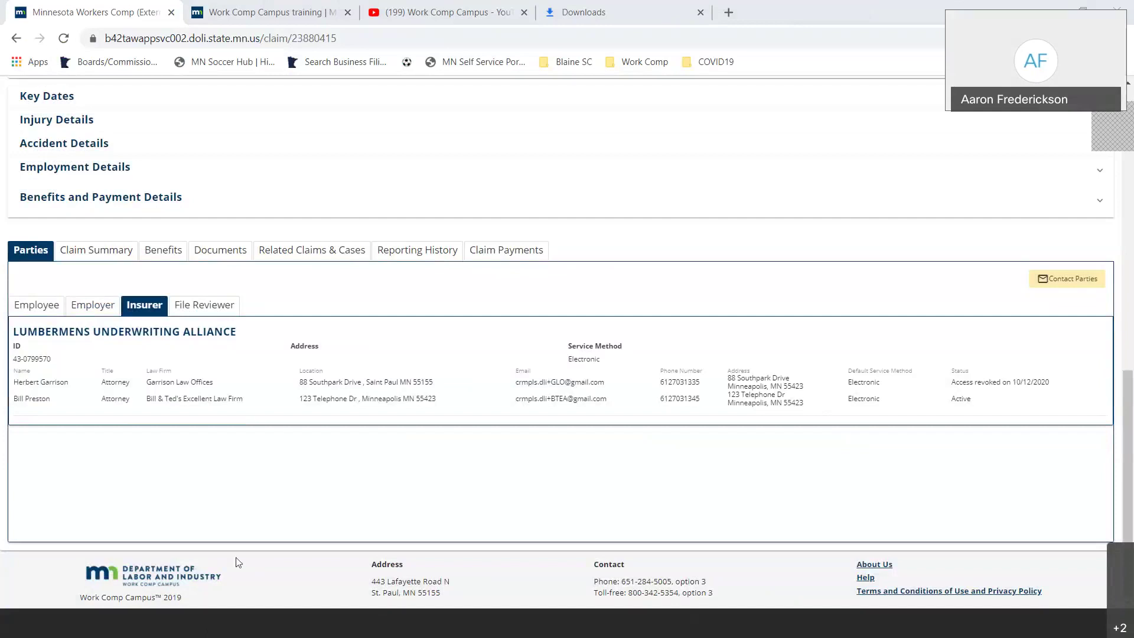
key("alt+Tab")
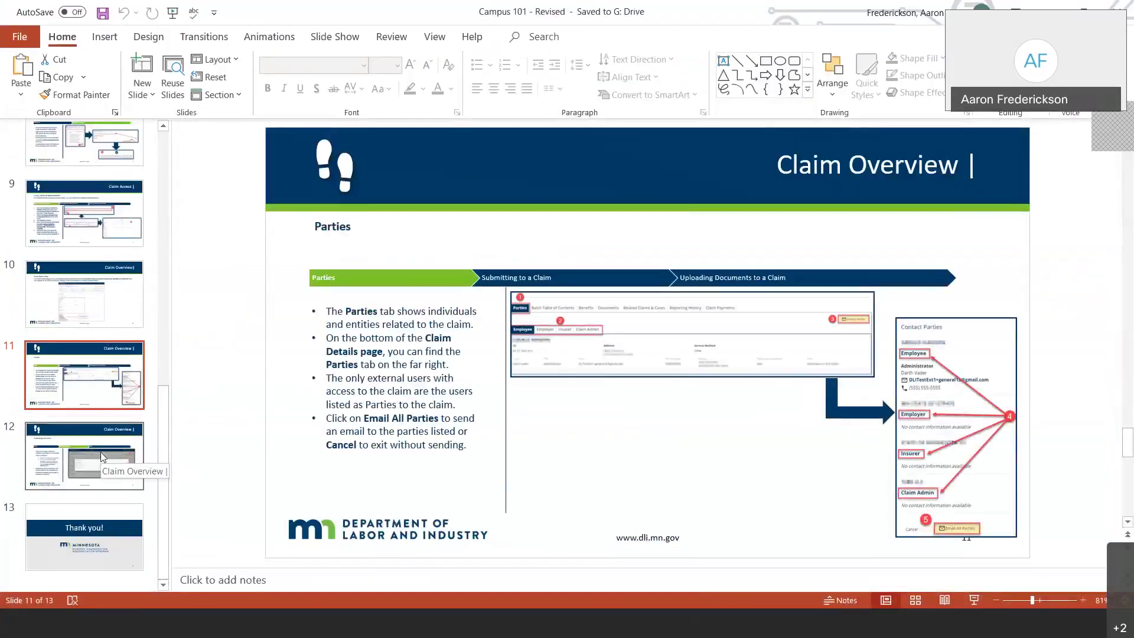
- Show slide 12, Submitting to a Claim, then return to the 9/1/2020 foot-injury claim
left_click(101, 452)
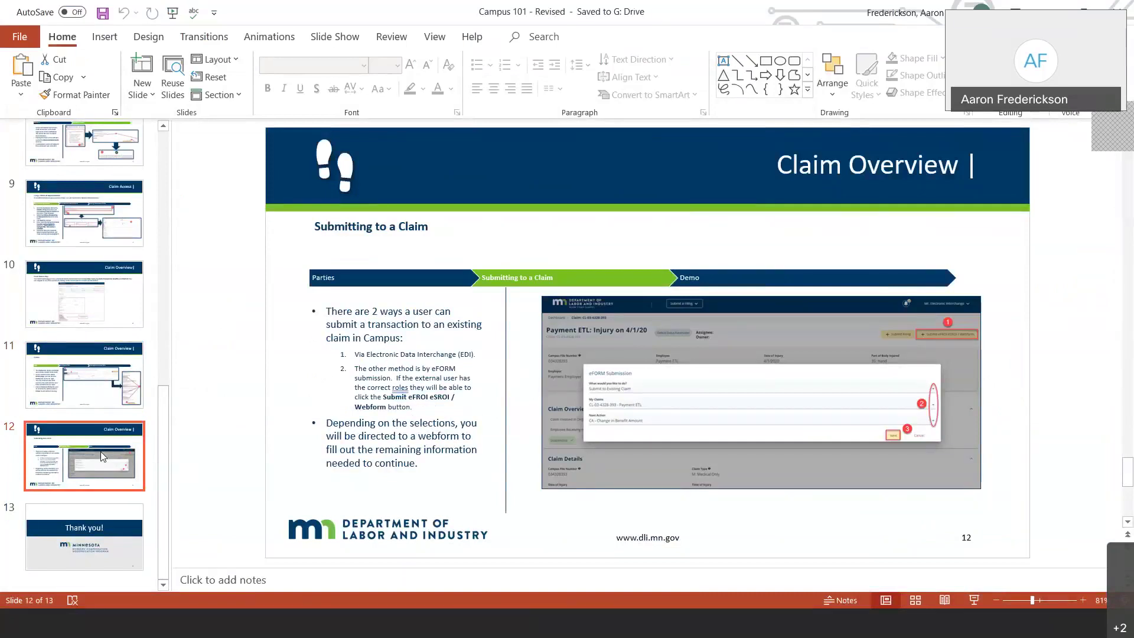
left_click(264, 618)
- From the My Overview dashboard, start a Request for Guidance with an Unreported Injury filing
scroll(238, 344, "up", 15)
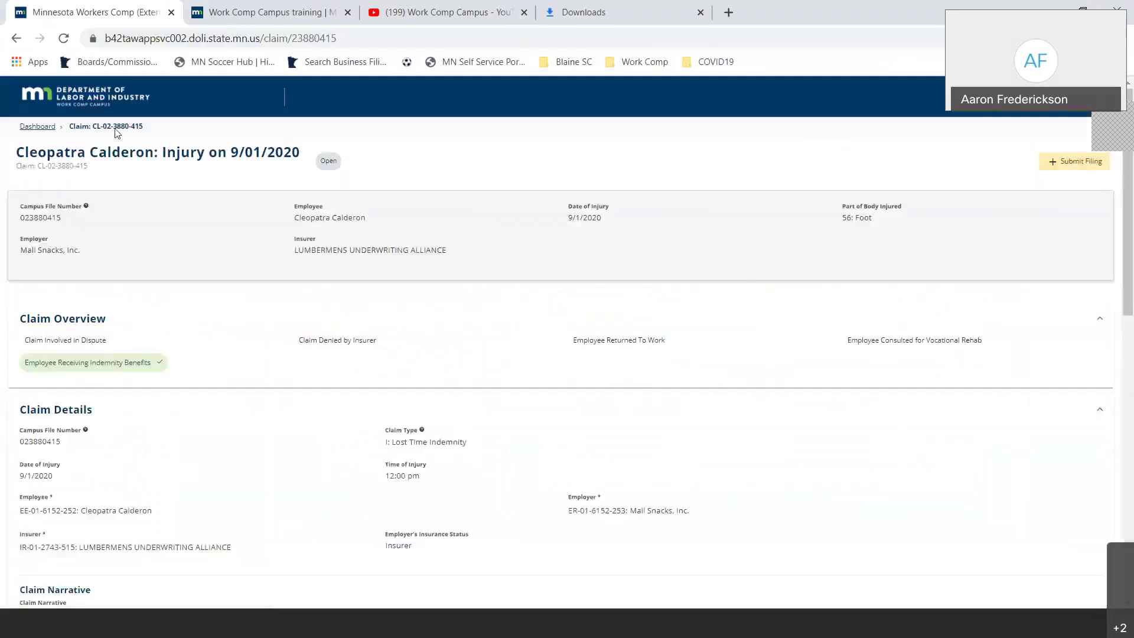
left_click(103, 98)
left_click(352, 98)
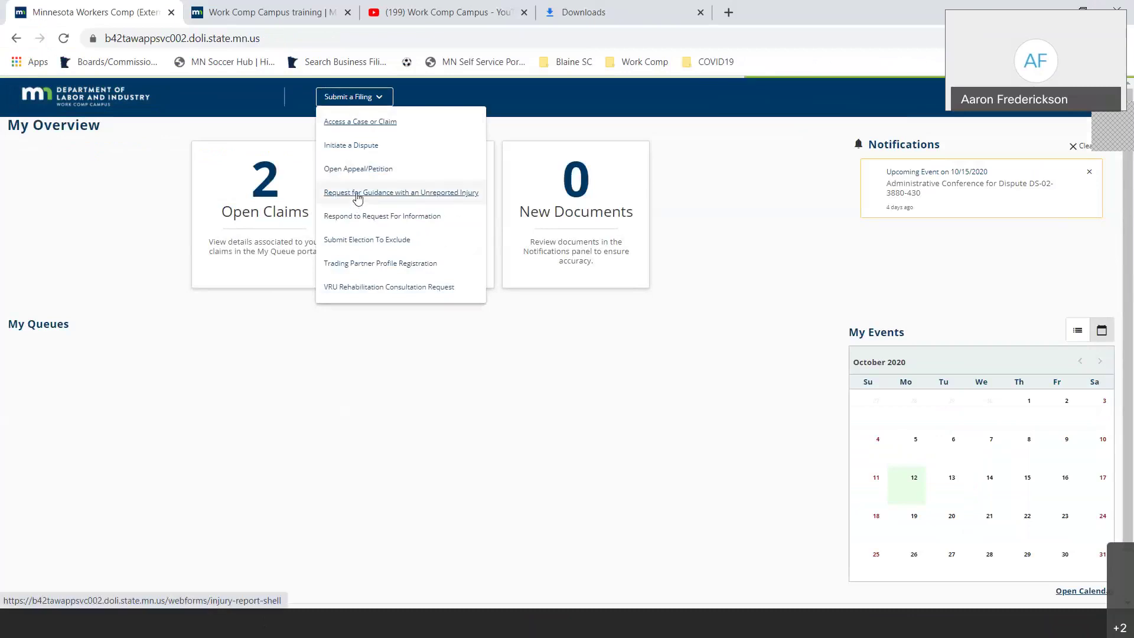
left_click(357, 196)
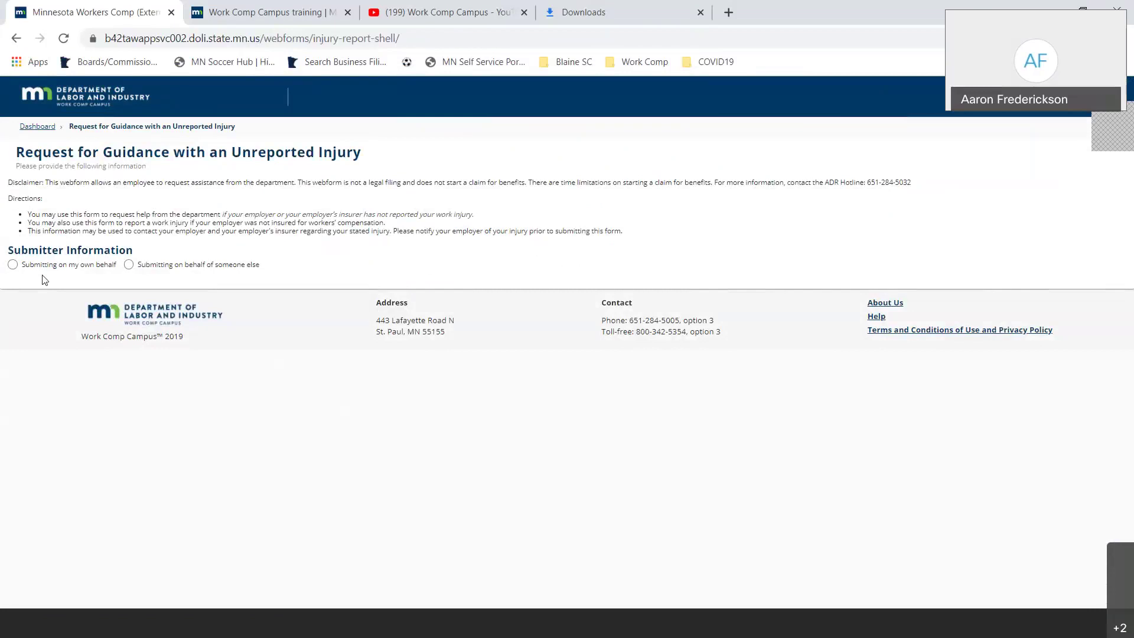
- Mark the form as submitted on behalf of someone else and look over the Date of Injury section
left_click(140, 267)
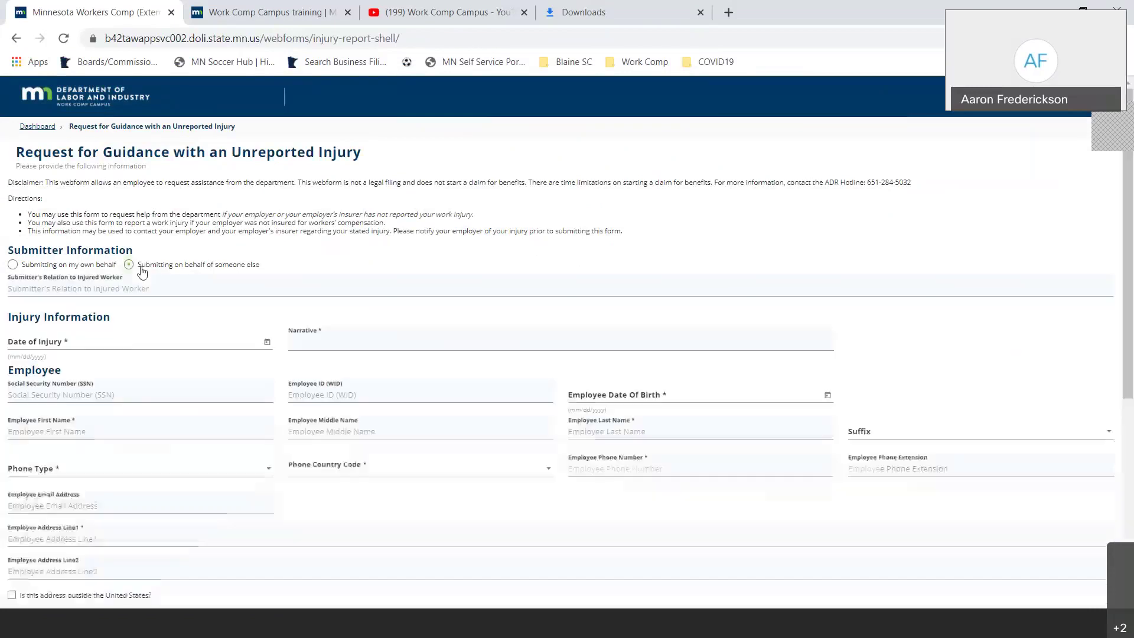
left_click(119, 347)
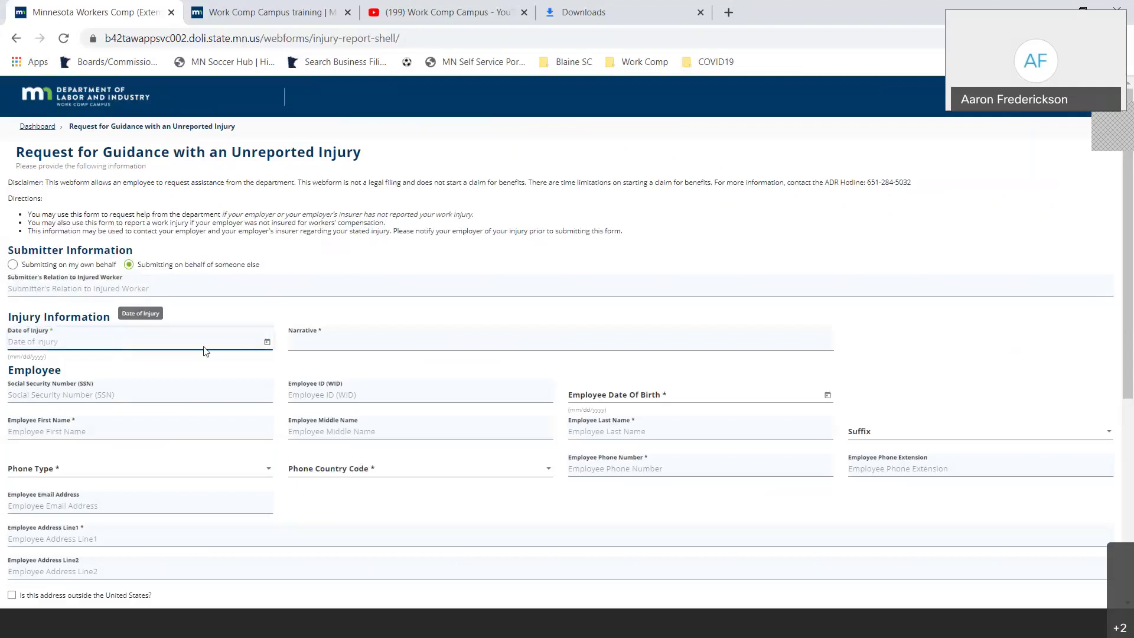
scroll(266, 337, "down", 3)
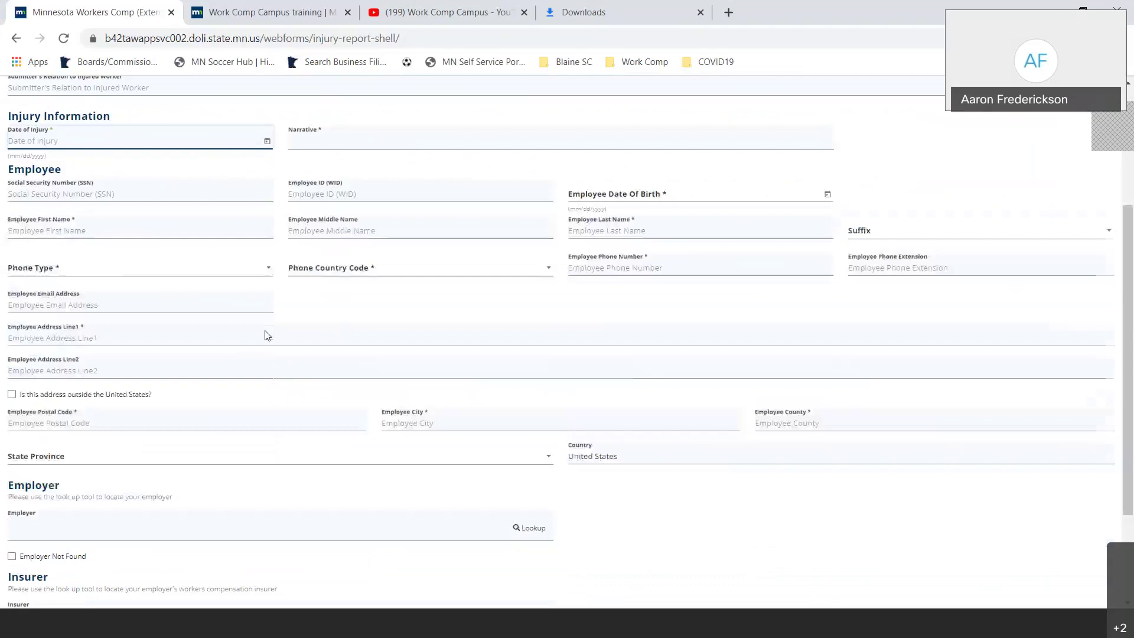
scroll(251, 304, "up", 3)
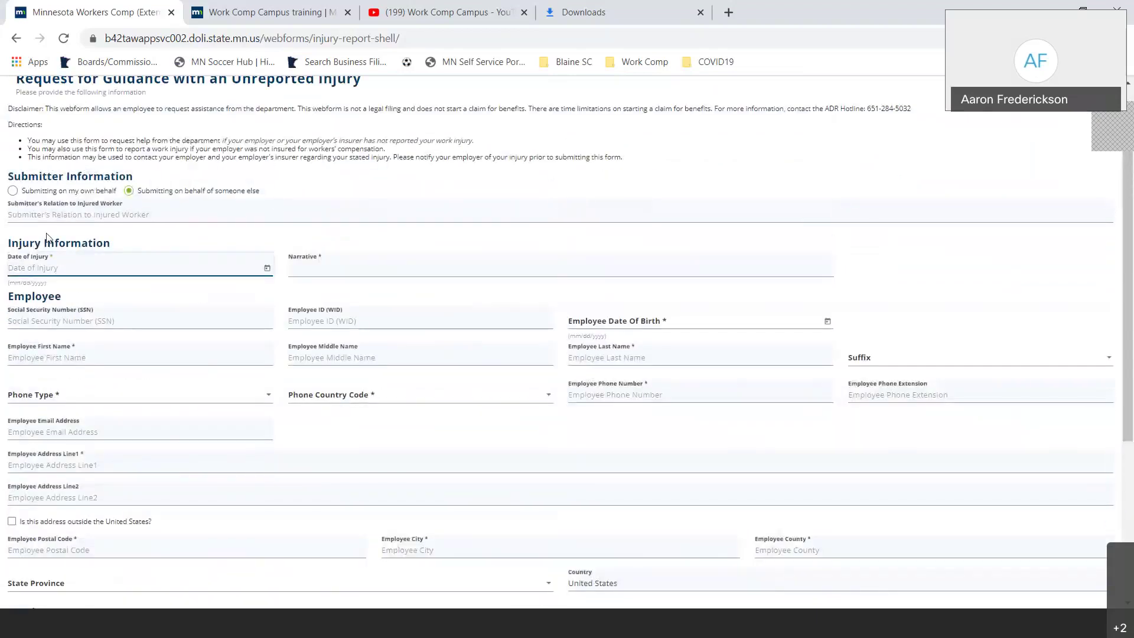
scroll(74, 304, "down", 2)
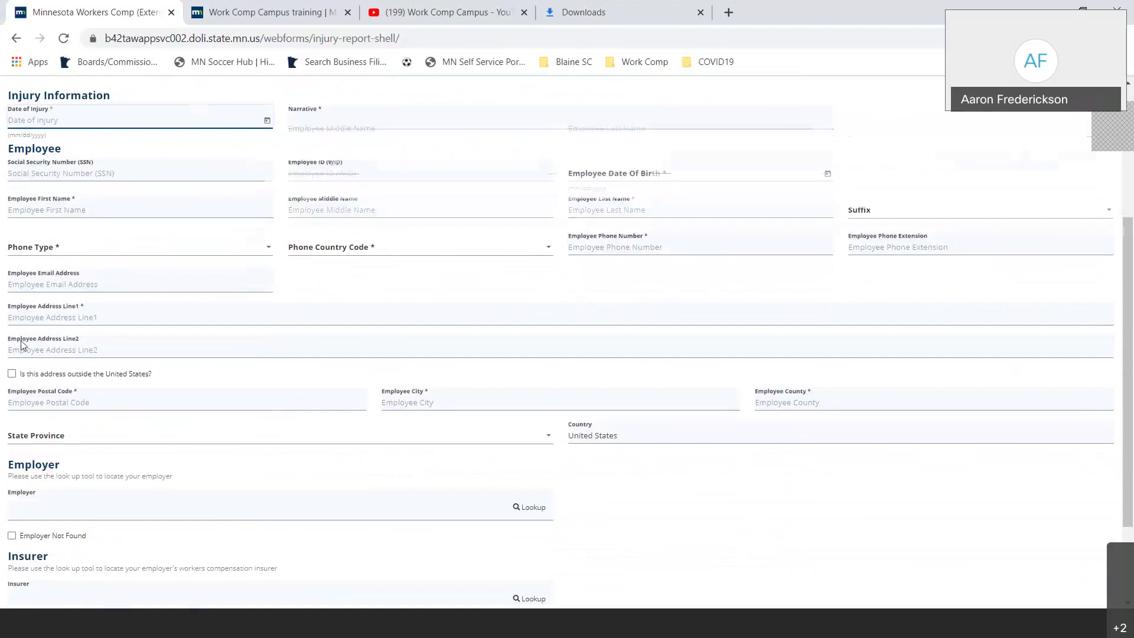
scroll(23, 340, "down", 2)
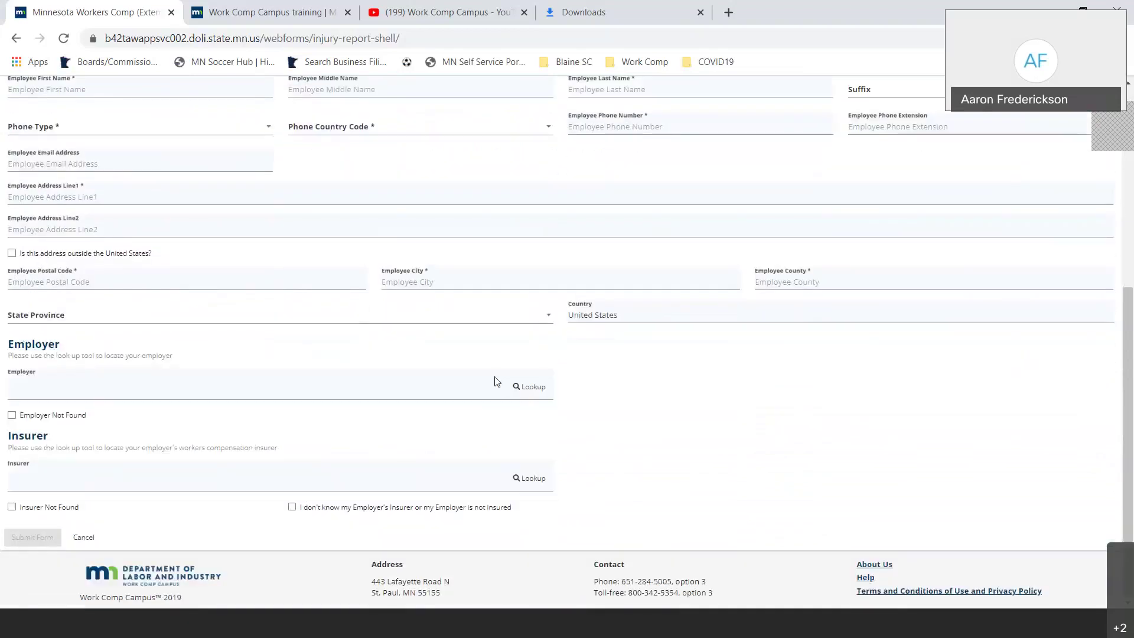
- Open and cancel the Employer Lookup and Insurer Lookup searches, then go back to the slides
left_click(527, 387)
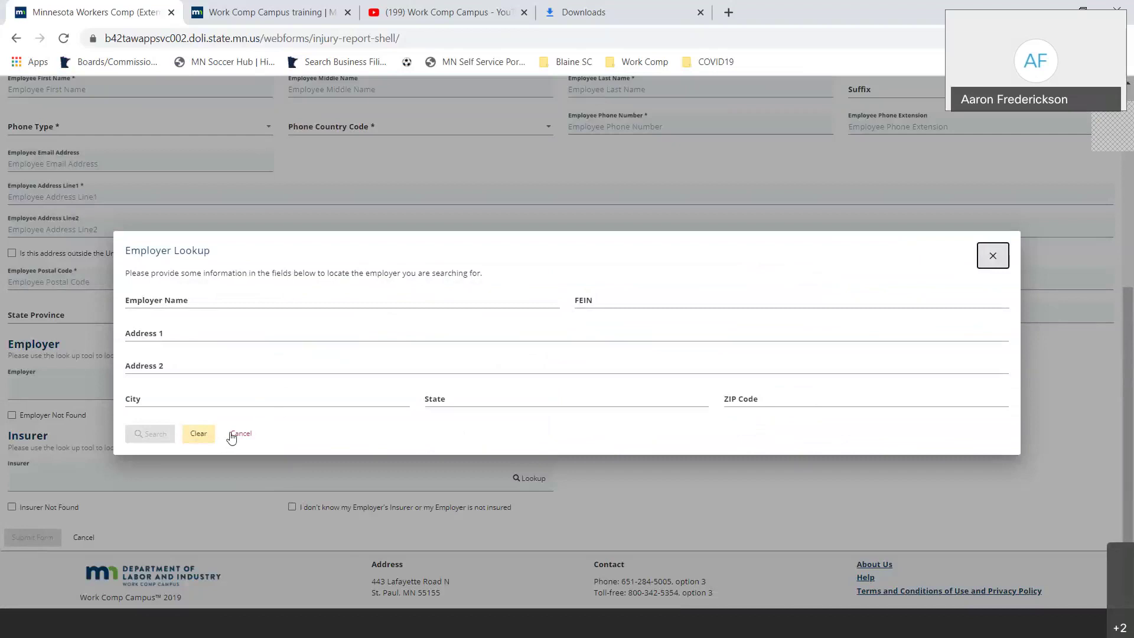
left_click(240, 434)
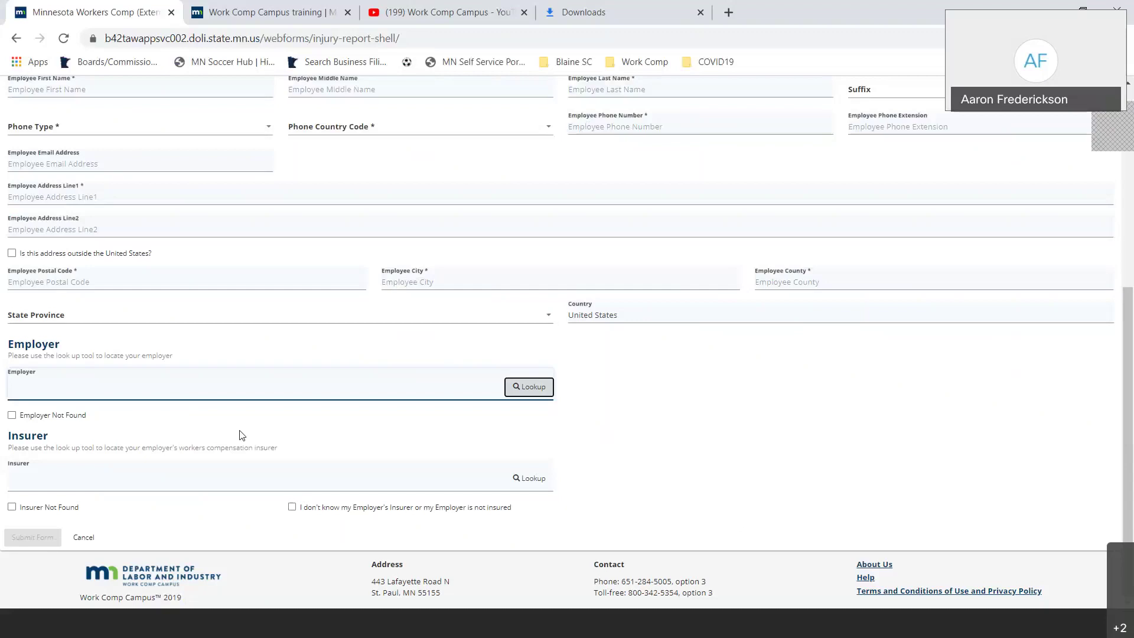
left_click(539, 479)
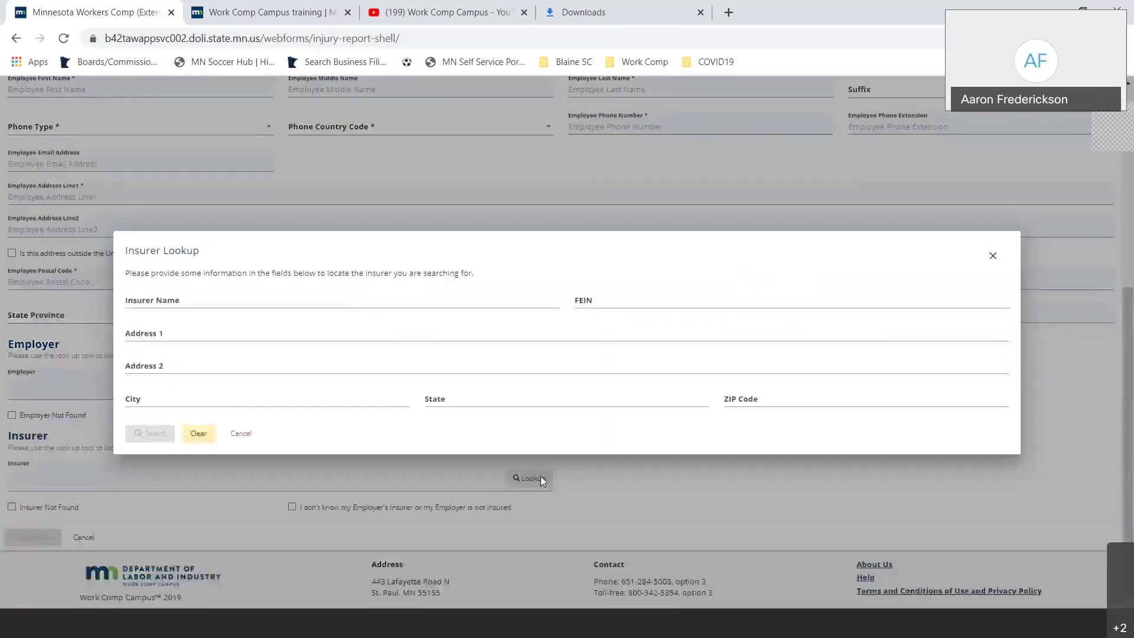
left_click(990, 256)
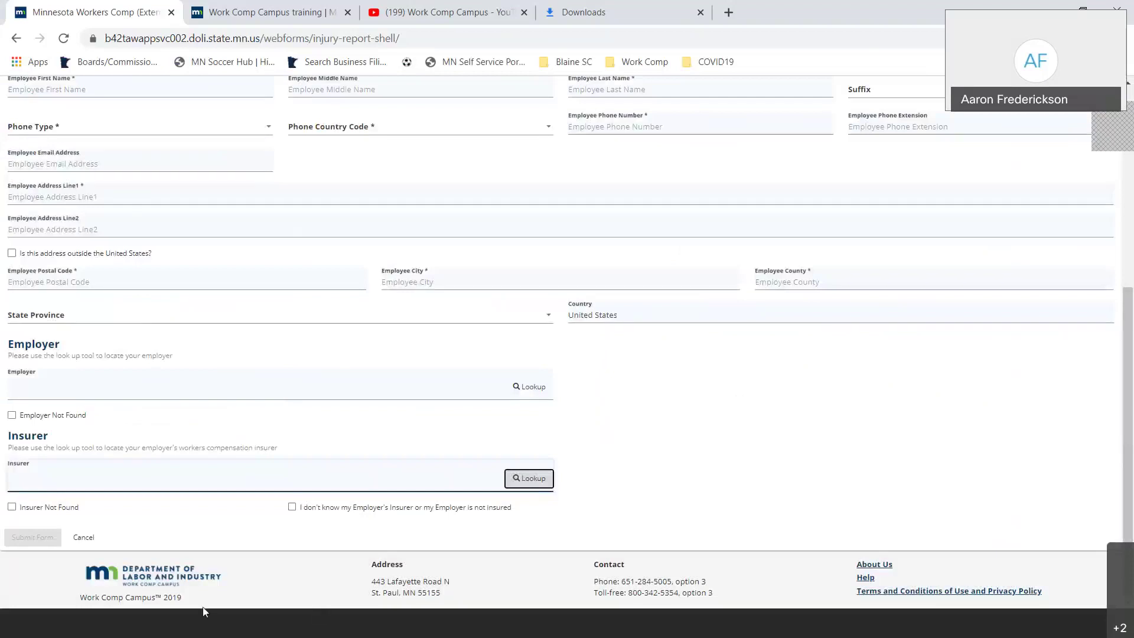
key("alt+Tab")
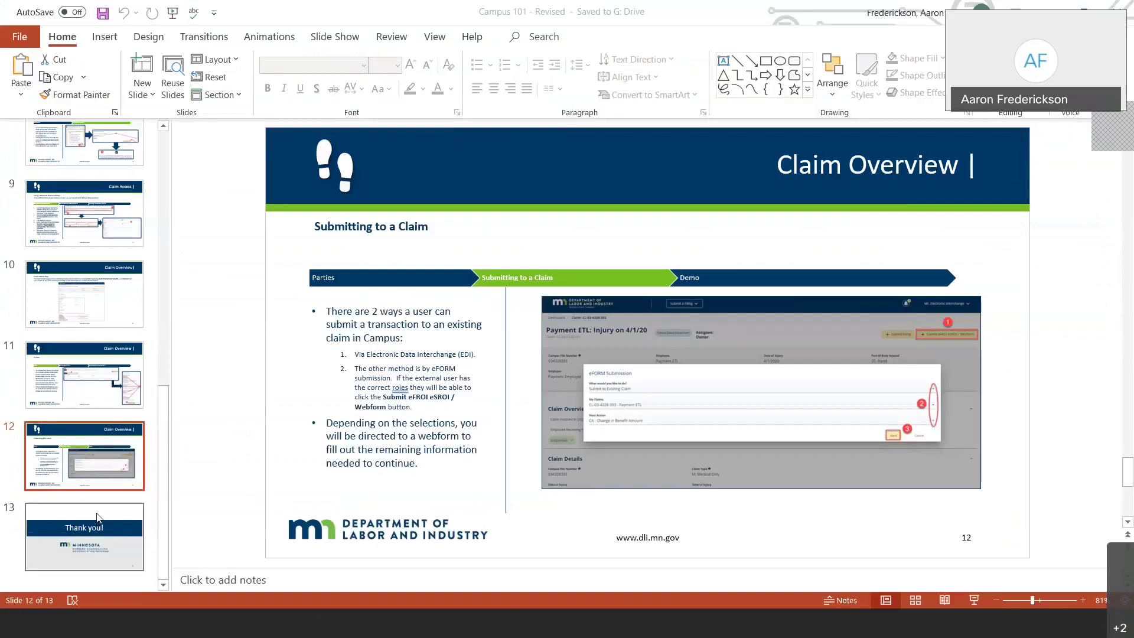
- Display slide 13, 'Thank you!', with the thumbnail pane scrolled back to the top
left_click(110, 527)
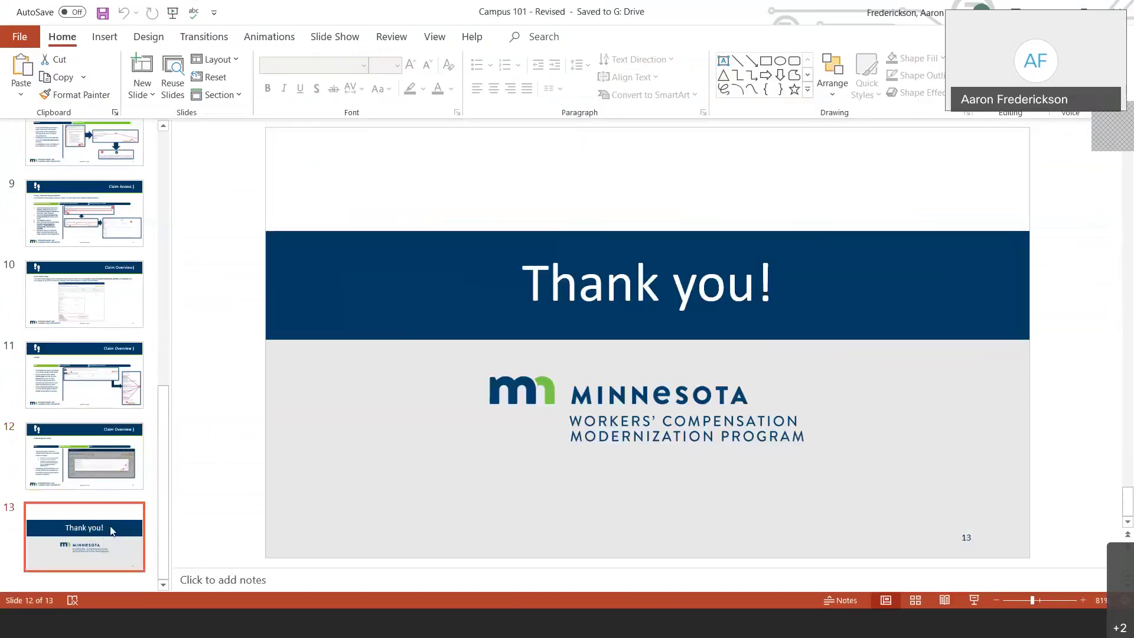
scroll(126, 455, "up", 1)
scroll(125, 454, "up", 15)
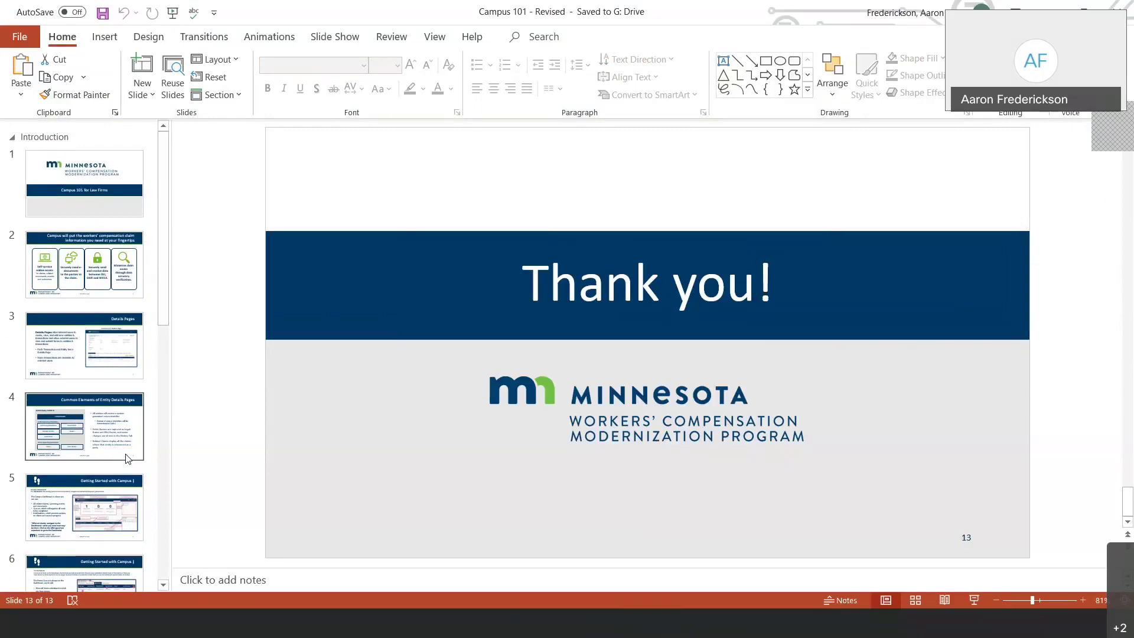
- Move through the browser tabs to the Work Comp Campus training schedule table
left_click(274, 626)
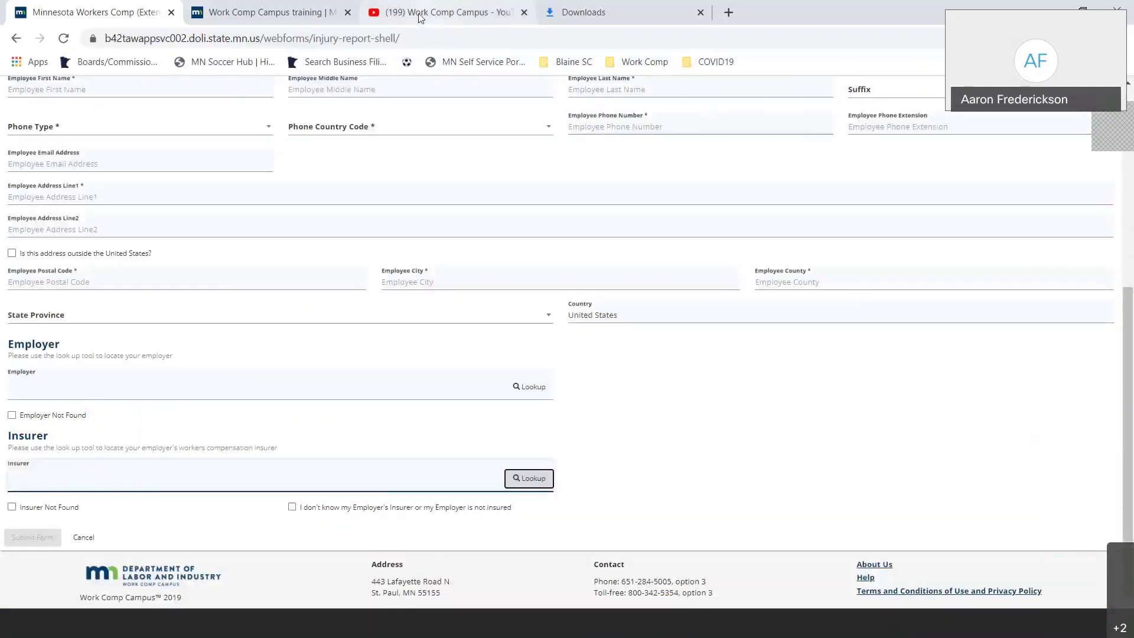
left_click(419, 16)
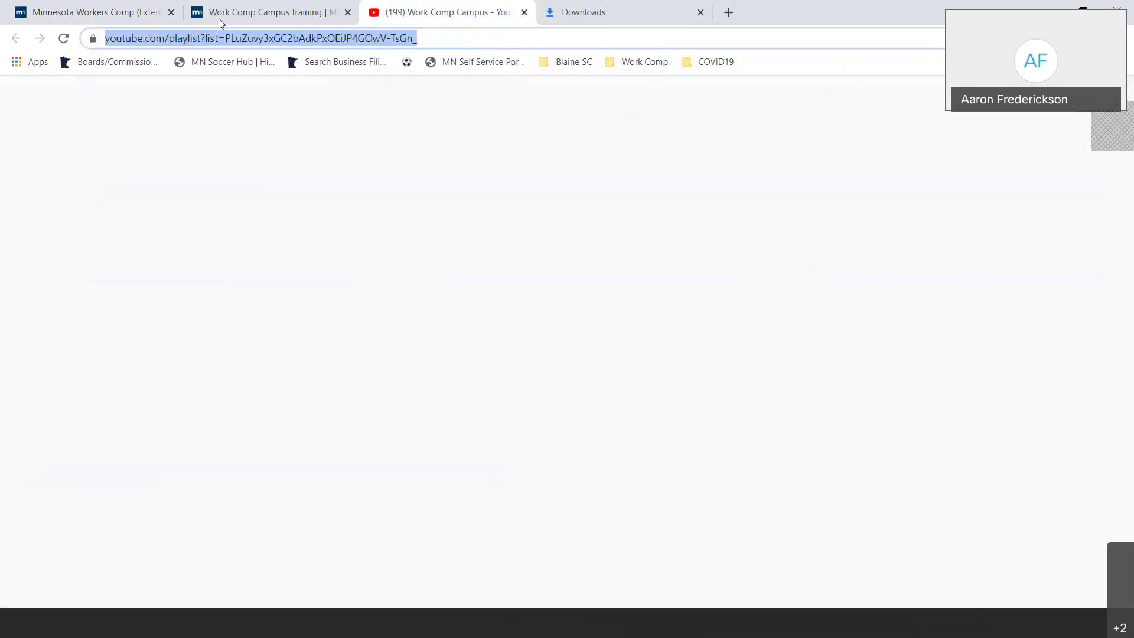
left_click(219, 23)
scroll(262, 233, "up", 15)
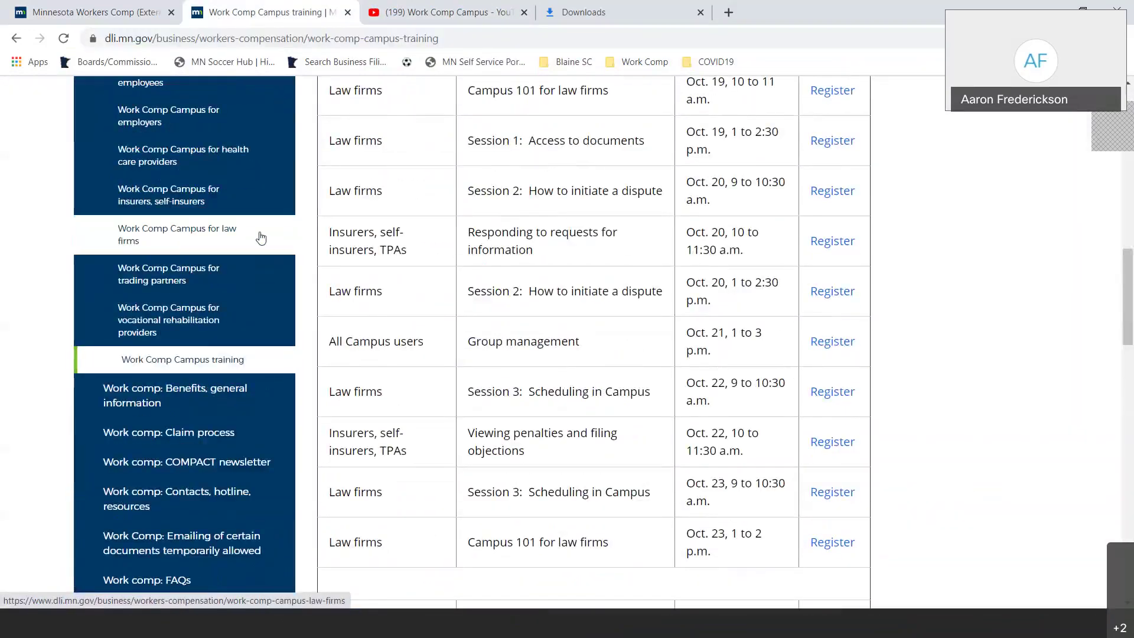
- Highlight the Session 1 documents, Session 2 dispute and Session 3 scheduling topics
left_click_drag(469, 142, 655, 135)
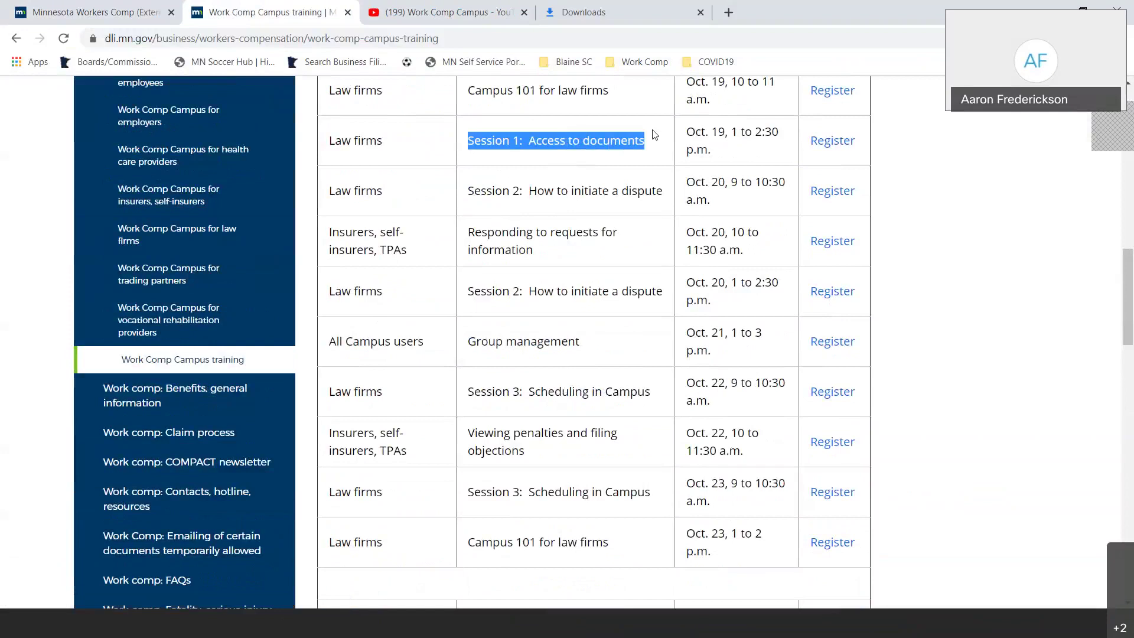
left_click(491, 192)
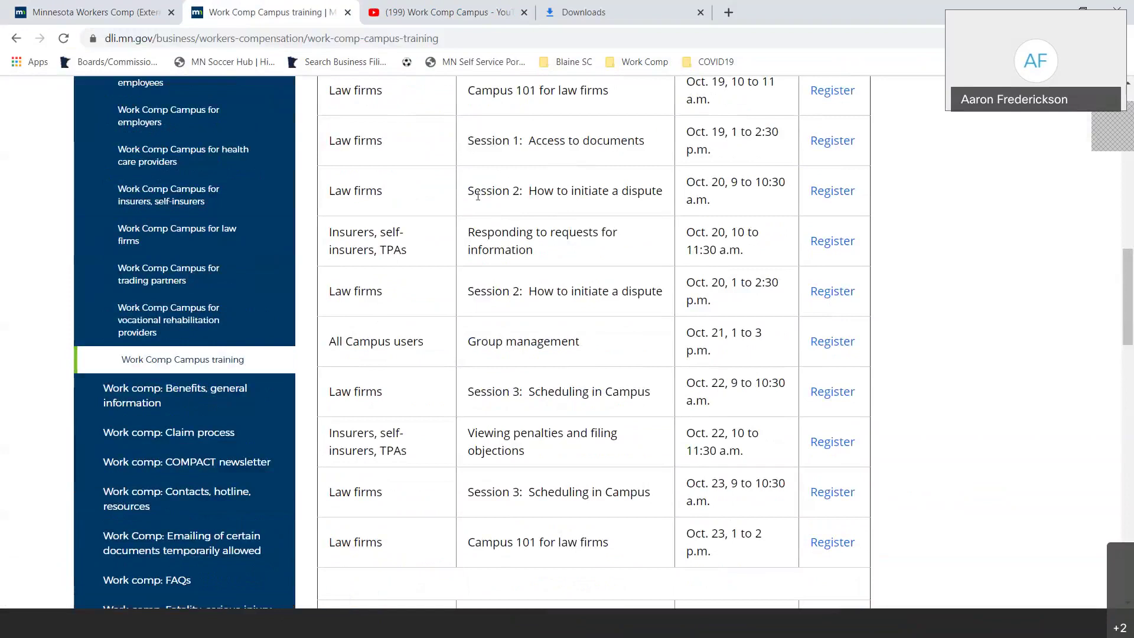
left_click_drag(470, 195, 666, 196)
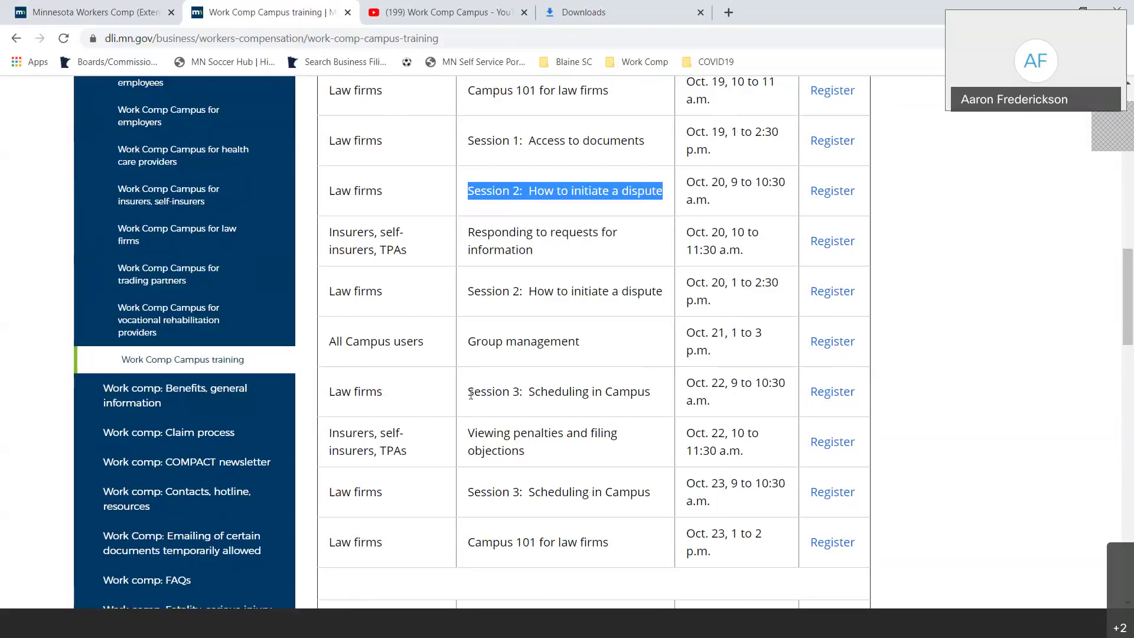
left_click_drag(470, 395, 650, 388)
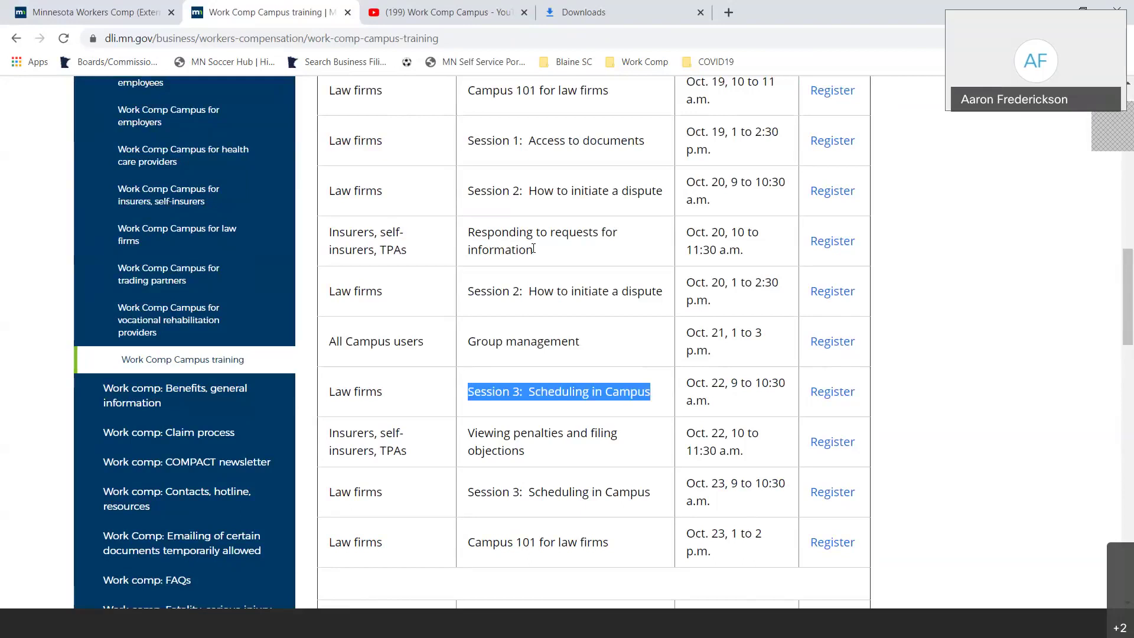
- Open the 'External technical manual' PDF from the Campus training resources list
scroll(561, 275, "up", 15)
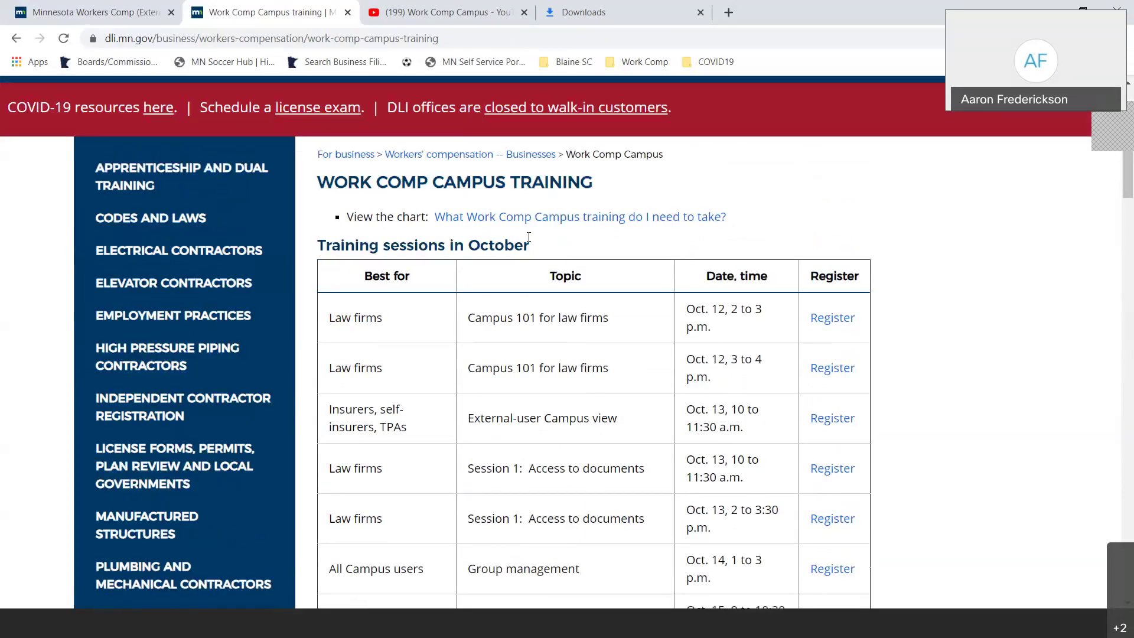
scroll(500, 236, "down", 20)
scroll(499, 240, "down", 2)
scroll(413, 240, "up", 4)
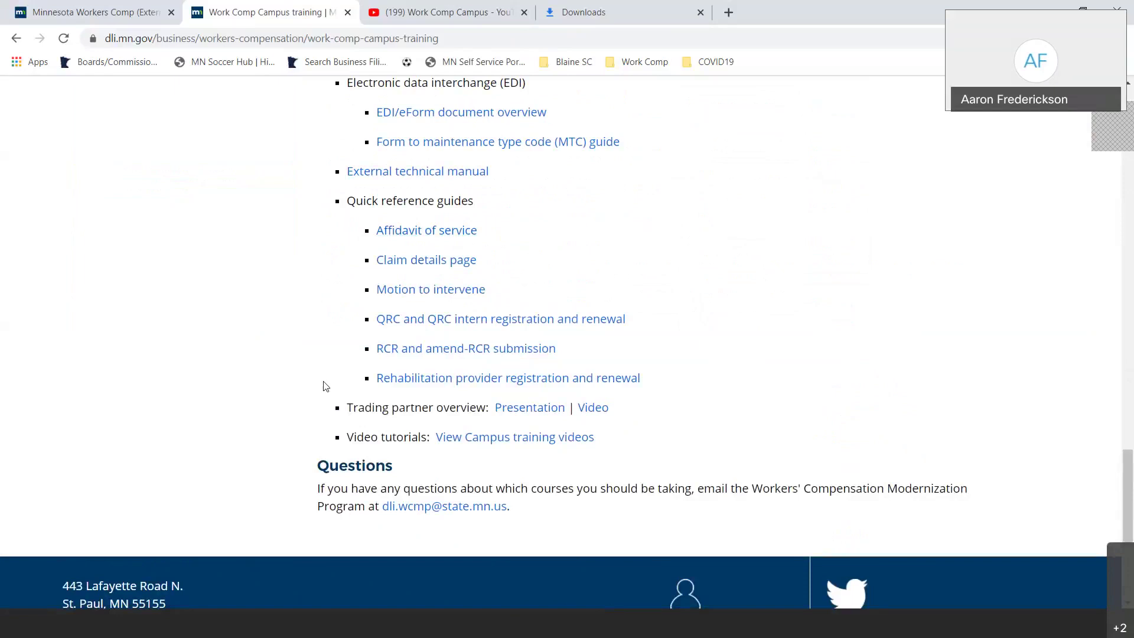
left_click(432, 181)
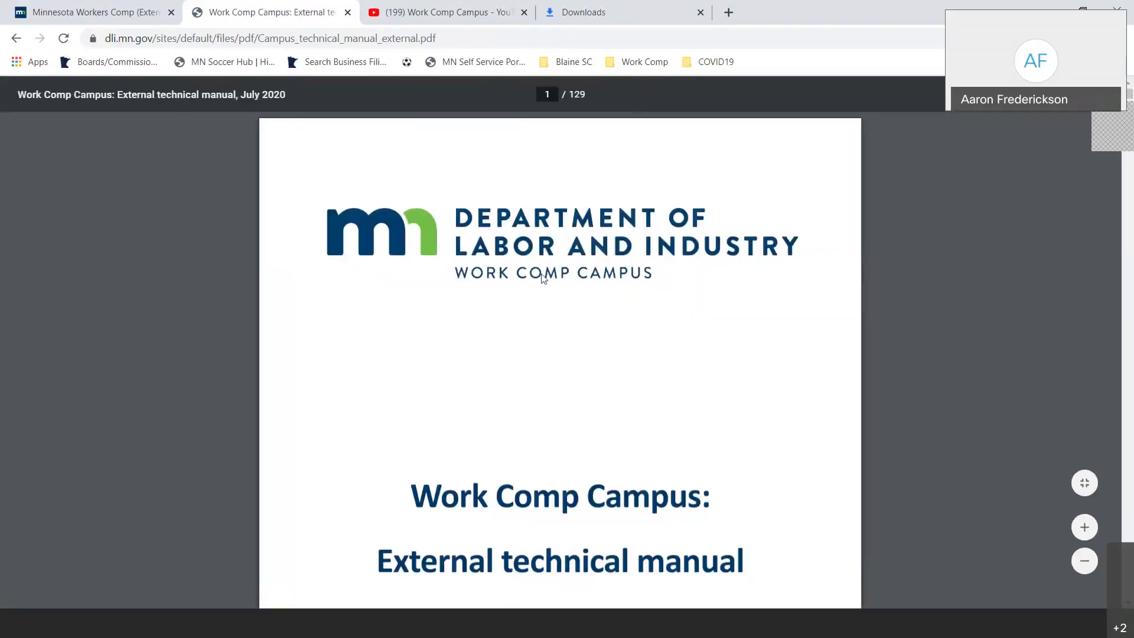
- Scroll the manual between its page 2 table of contents and the page 1 title page
scroll(543, 277, "down", 20)
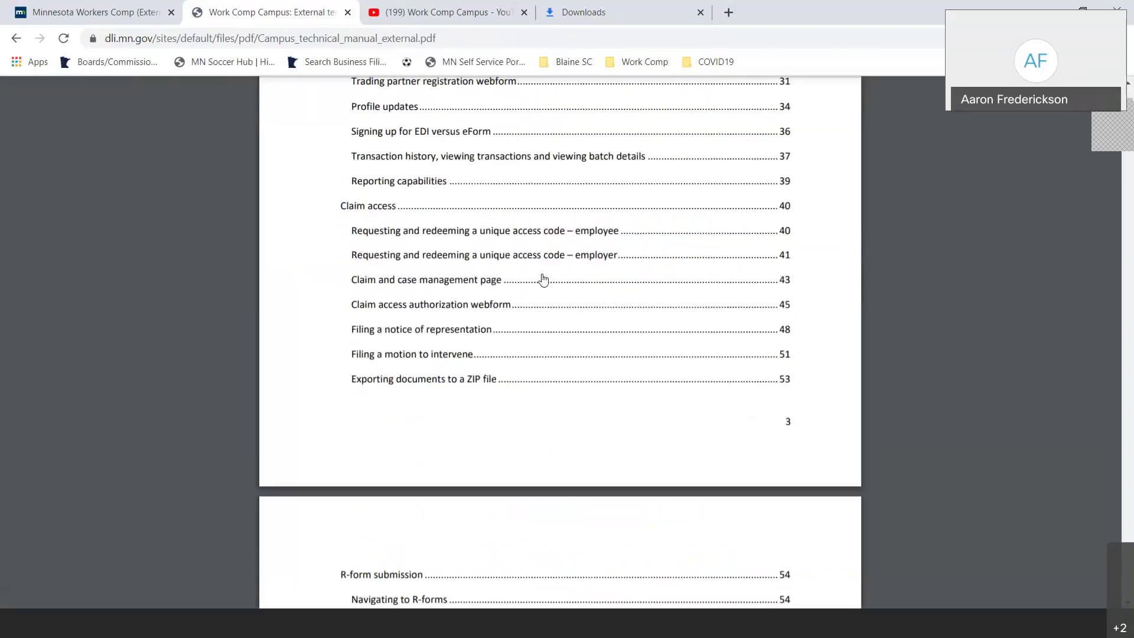
scroll(543, 279, "down", 9)
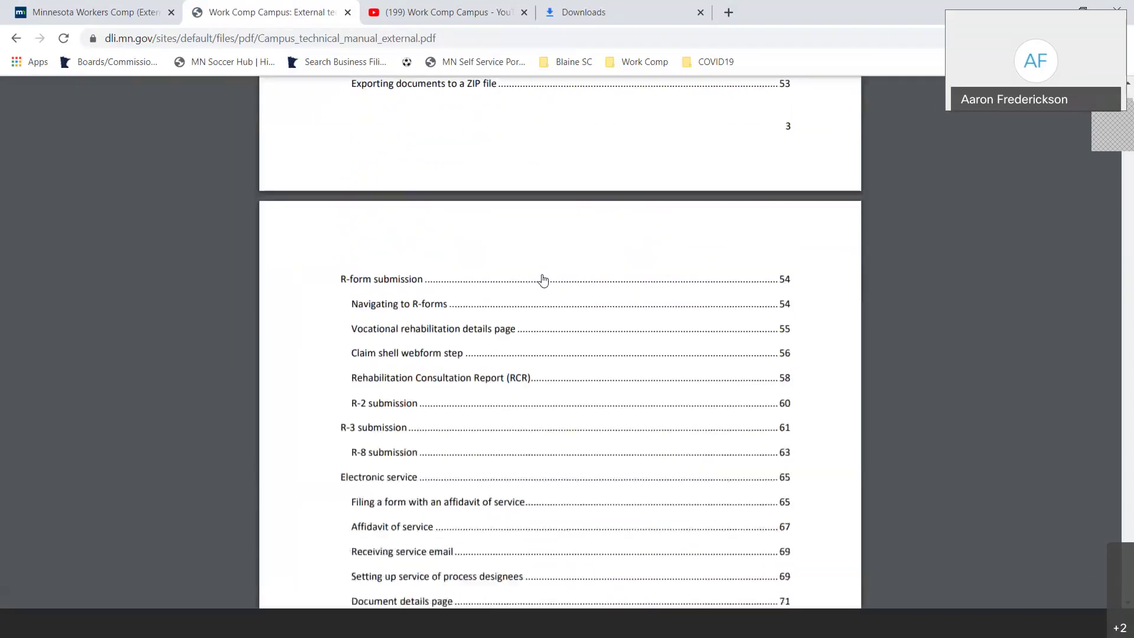
scroll(542, 281, "down", 5)
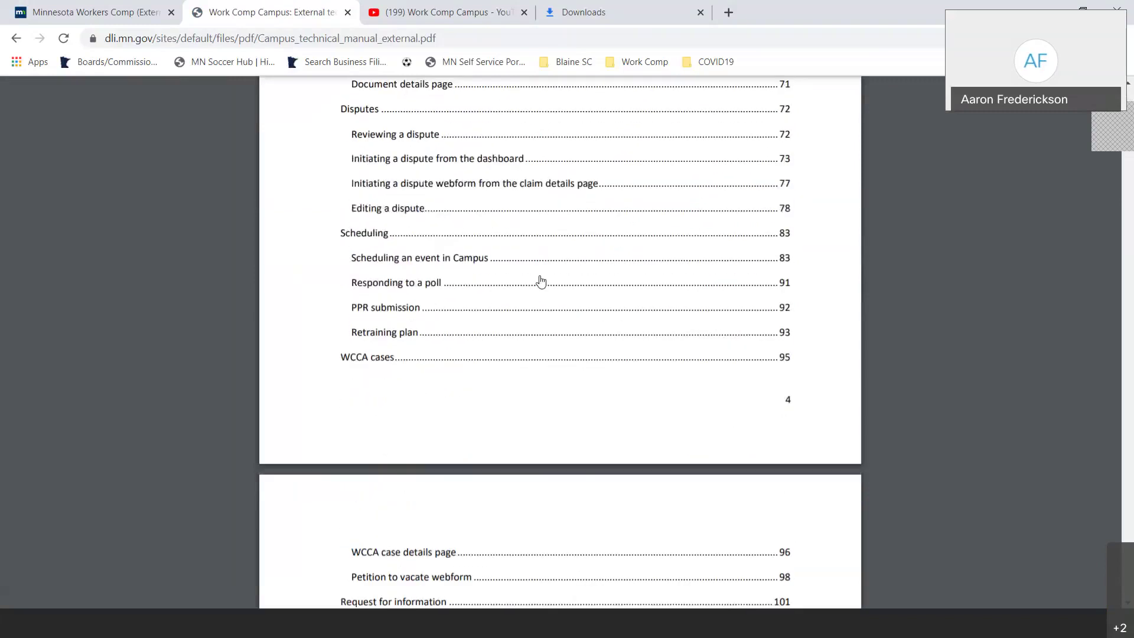
scroll(518, 291, "up", 1)
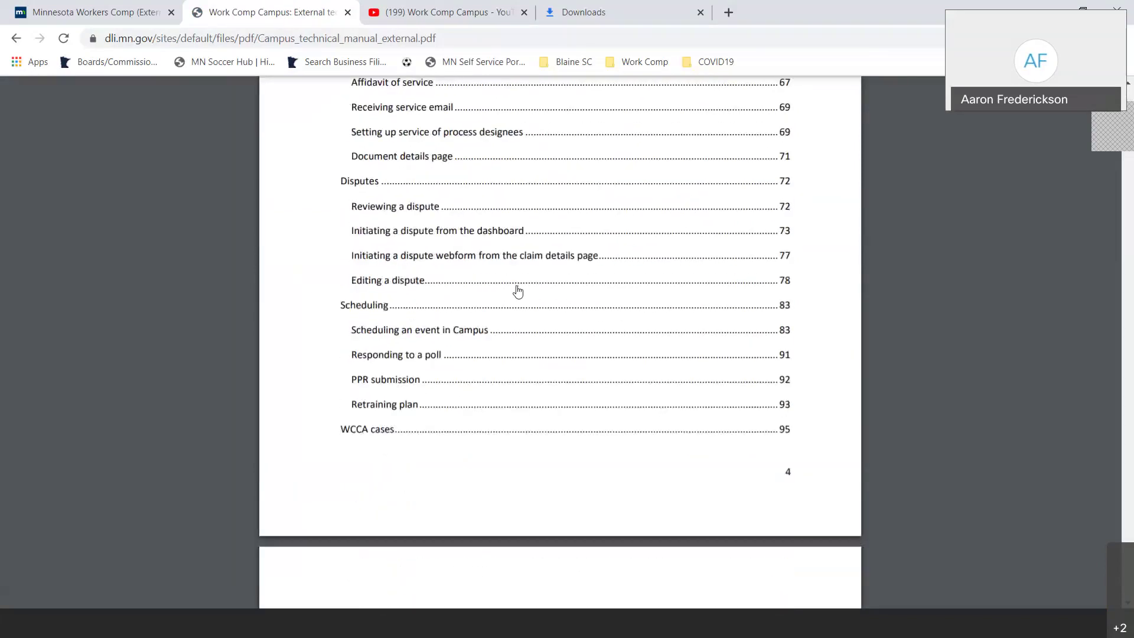
scroll(518, 291, "up", 6)
scroll(518, 292, "up", 5)
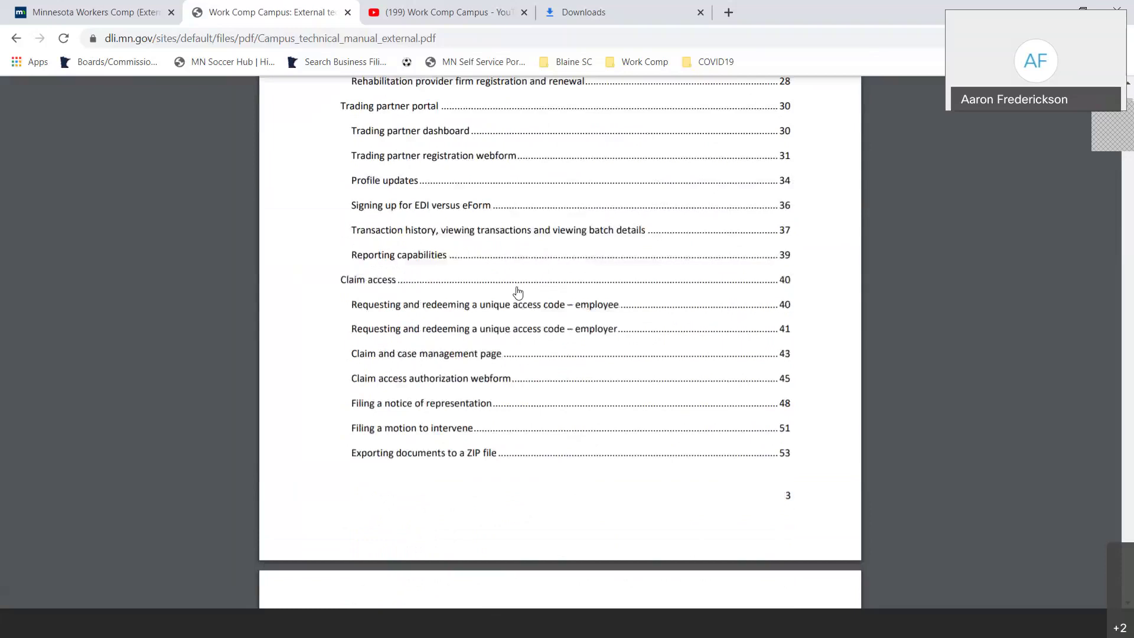
scroll(518, 291, "up", 6)
scroll(518, 291, "up", 6)
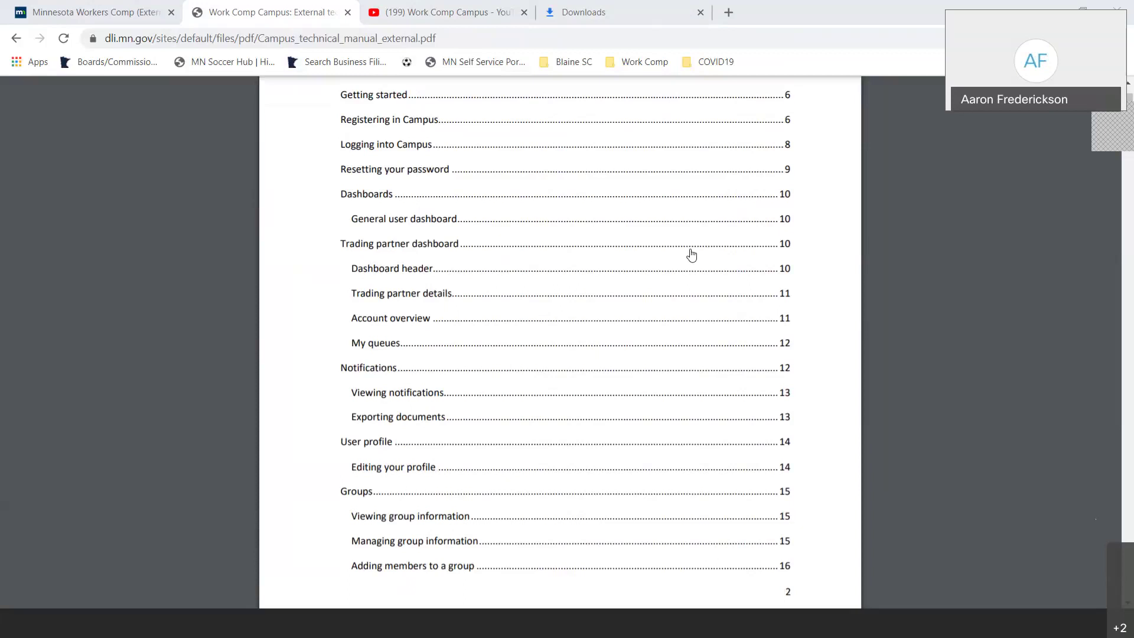
scroll(632, 248, "up", 5)
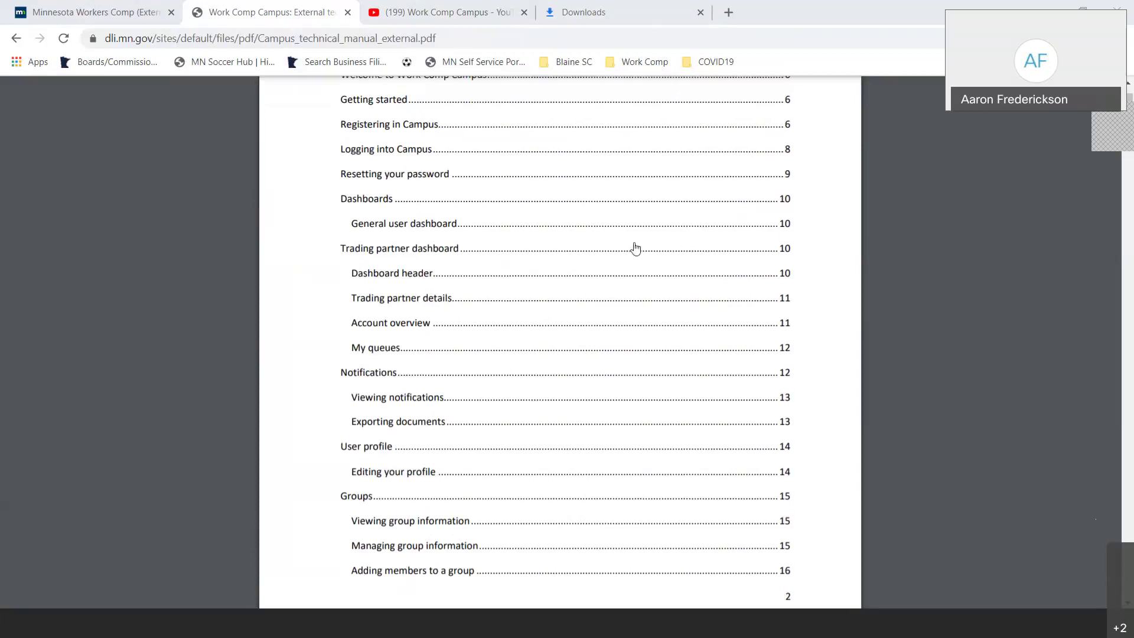